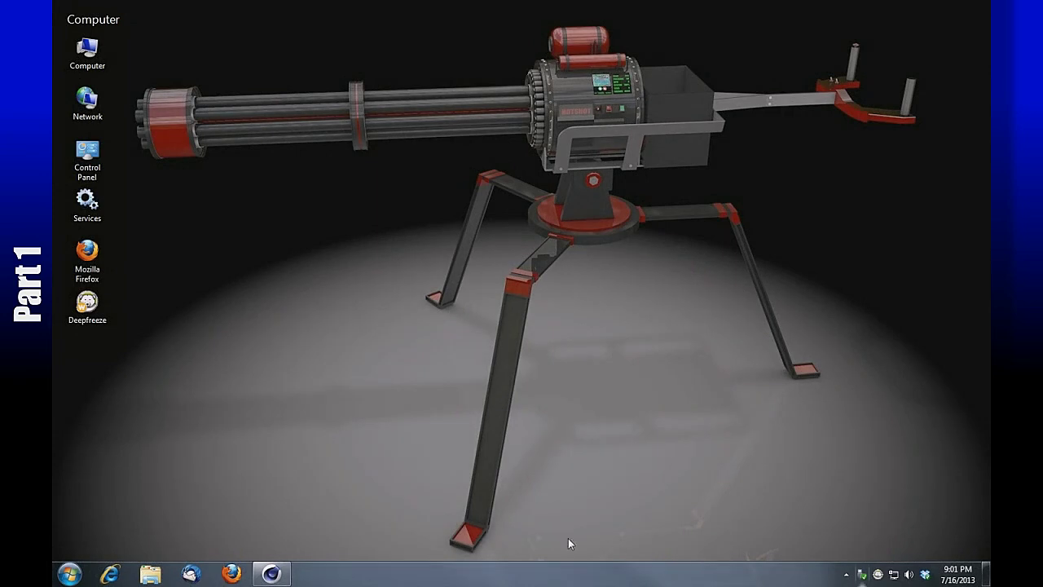
Switch to CINEMA 4D and set the render output size to 1280 x 720 pixels, closing the render settings when done.
{"action": "left_click", "coordinate": [271, 573]}
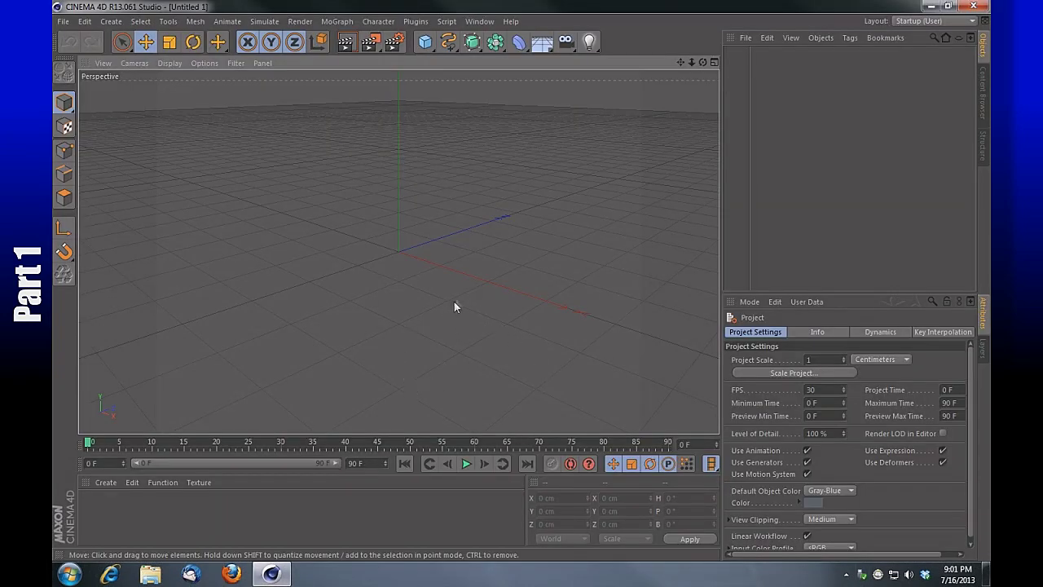
{"action": "left_click", "coordinate": [394, 41]}
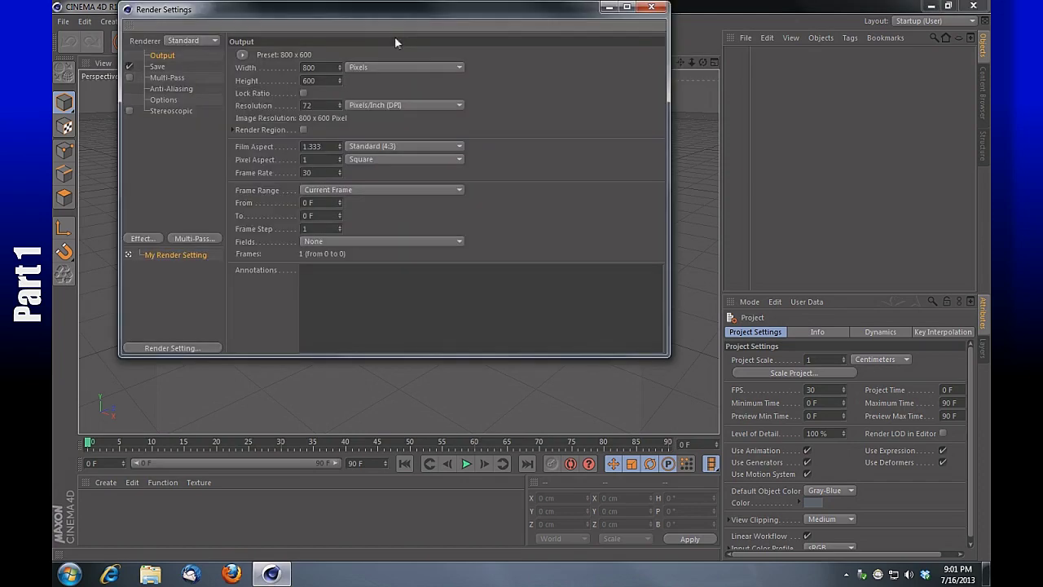
{"action": "left_click", "coordinate": [333, 71]}
{"action": "type", "text": "1280"}
{"action": "key", "text": "Tab"}
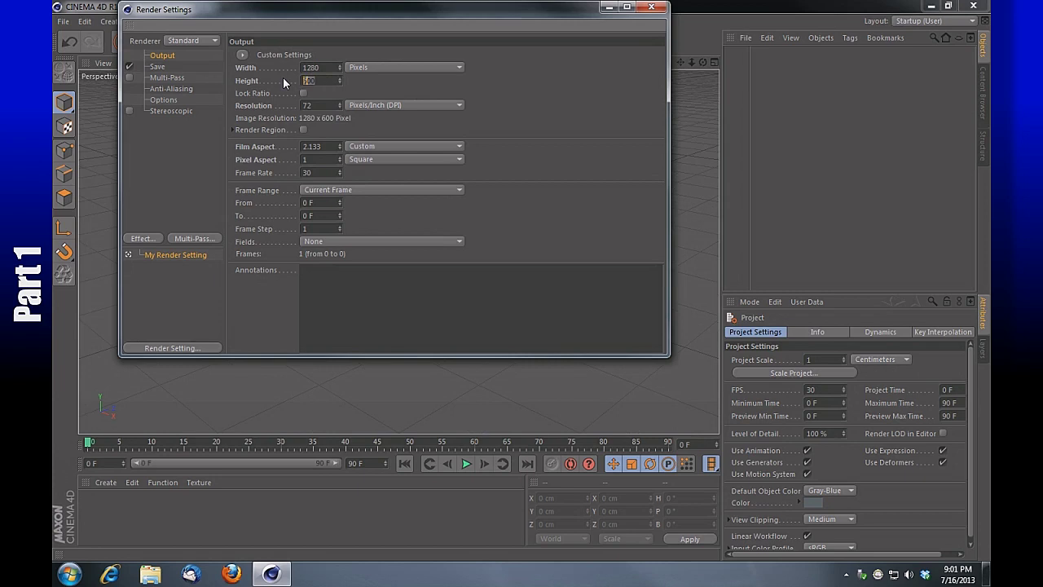
{"action": "left_click", "coordinate": [316, 68]}
{"action": "left_click_drag", "start_coordinate": [400, 13], "coordinate": [419, 85]}
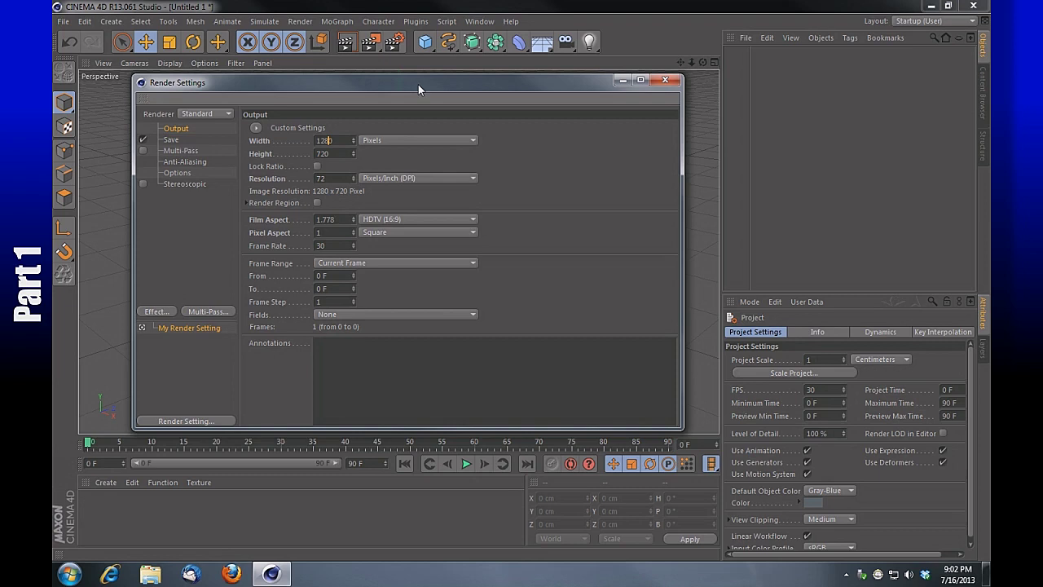
{"action": "left_click_drag", "start_coordinate": [418, 83], "coordinate": [428, 84]}
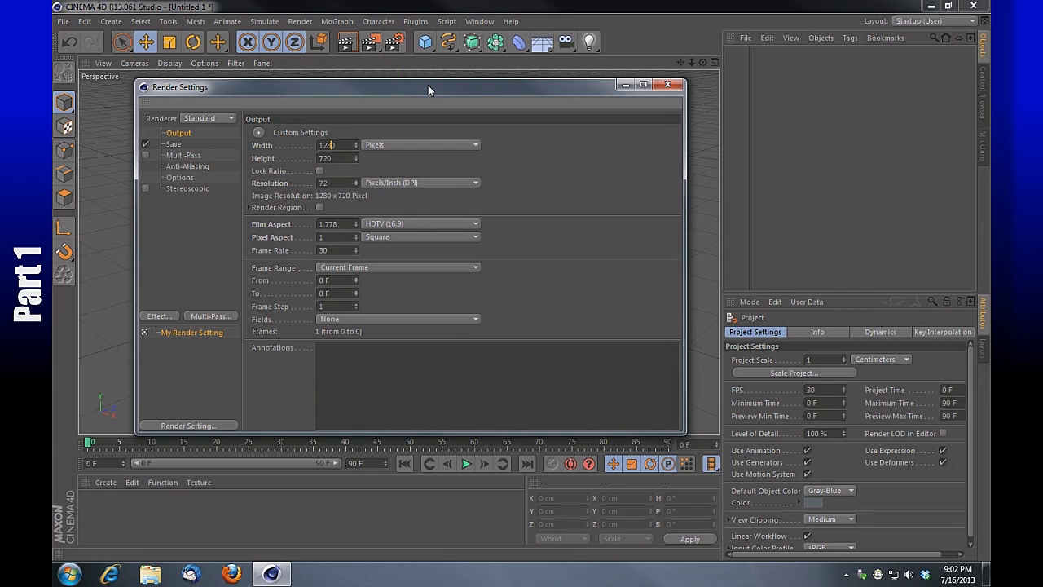
{"action": "left_click_drag", "start_coordinate": [461, 82], "coordinate": [470, 80]}
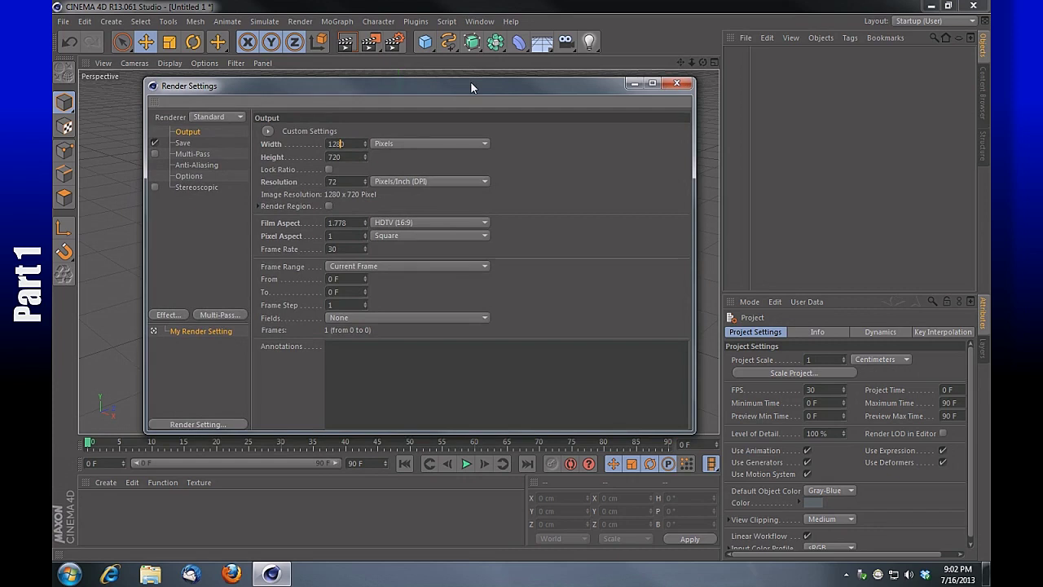
{"action": "left_click", "coordinate": [336, 158]}
{"action": "double_click", "coordinate": [332, 248]}
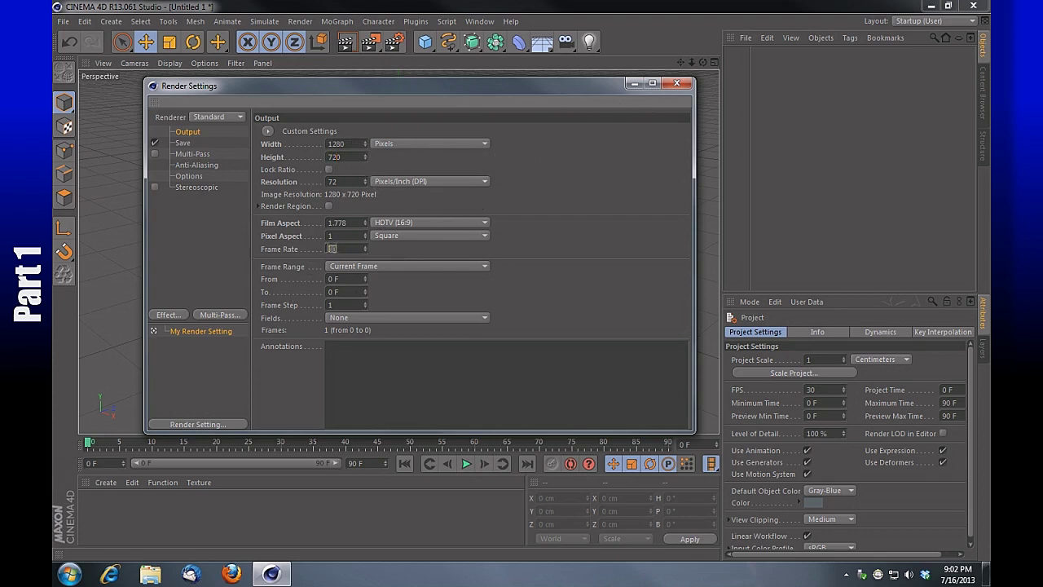
{"action": "left_click", "coordinate": [684, 86]}
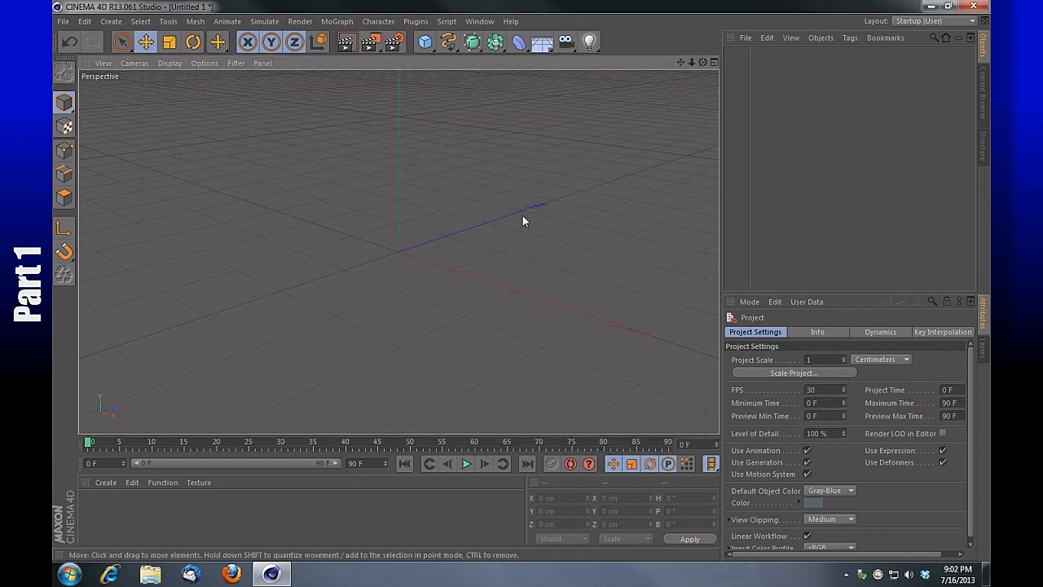
Add a cylinder to the empty scene and set its radius to 10 cm.
{"action": "left_click", "coordinate": [431, 42]}
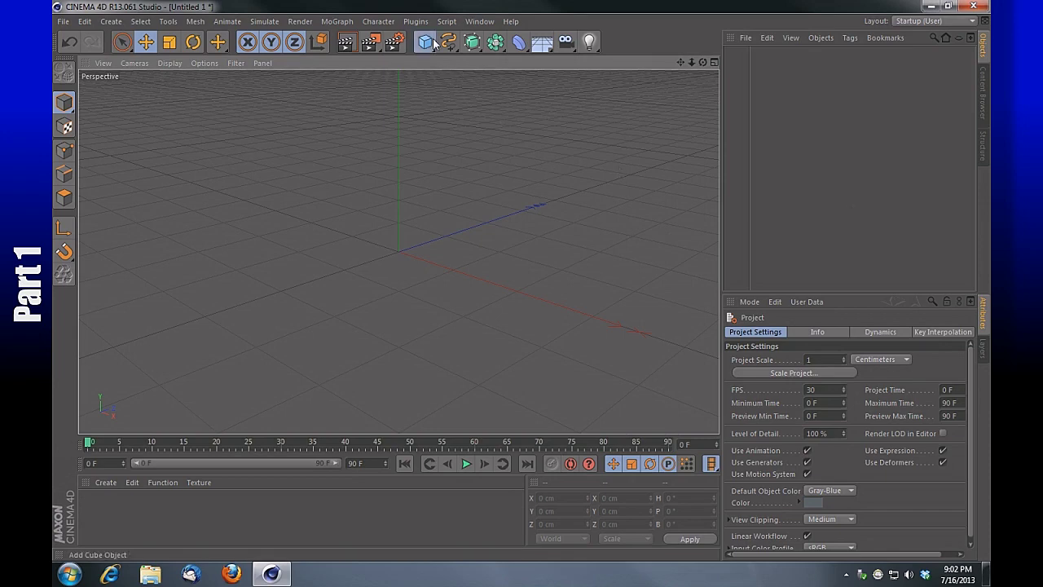
{"action": "left_click", "coordinate": [689, 60]}
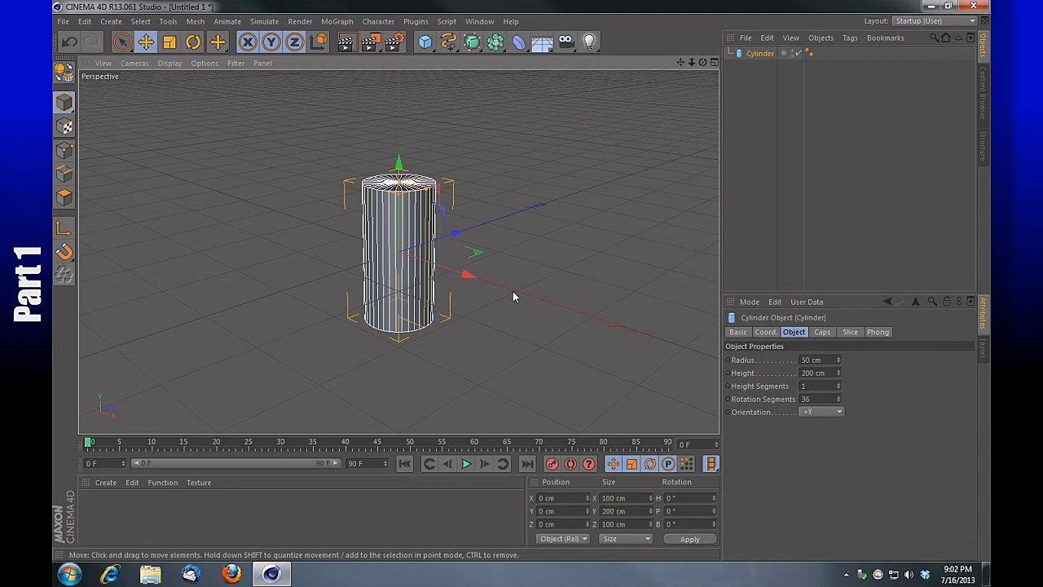
{"action": "left_click_drag", "start_coordinate": [426, 192], "coordinate": [406, 192]}
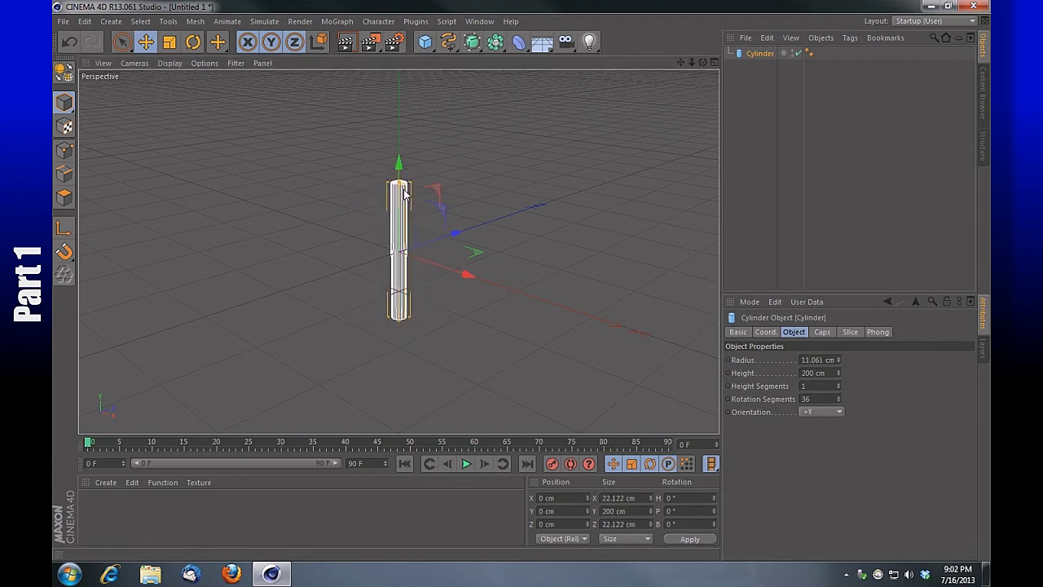
{"action": "left_click", "coordinate": [831, 359]}
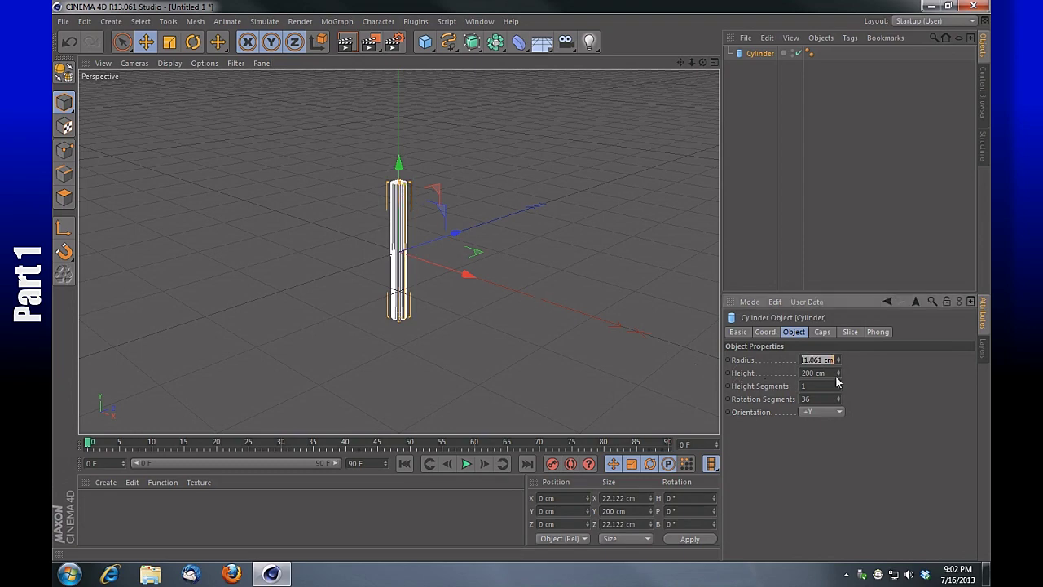
{"action": "key", "text": "Return"}
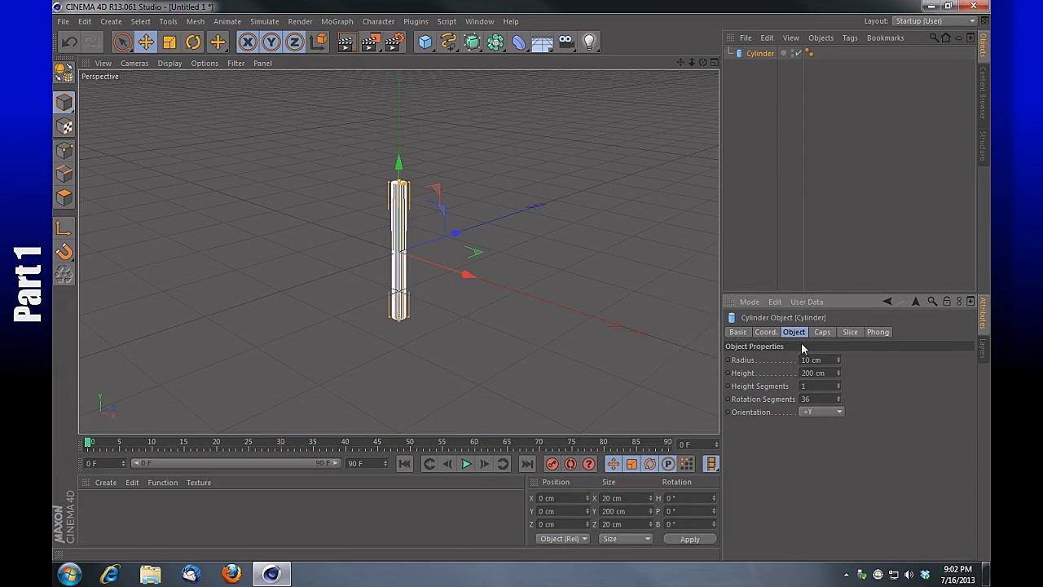
Lengthen the cylinder by setting its height to 550 cm.
{"action": "left_click_drag", "start_coordinate": [399, 185], "coordinate": [419, 73]}
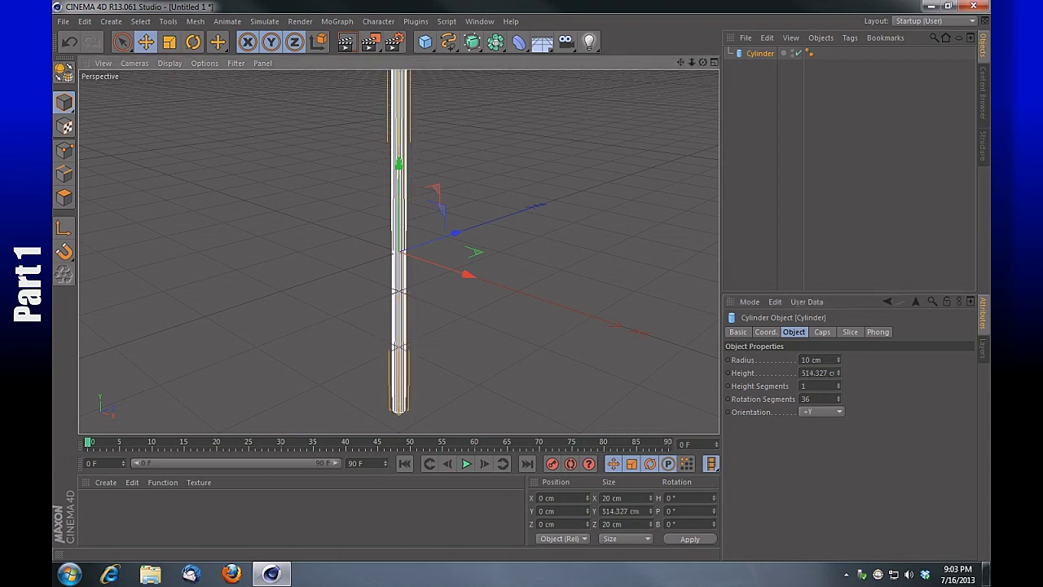
{"action": "double_click", "coordinate": [803, 373]}
{"action": "type", "text": "550"}
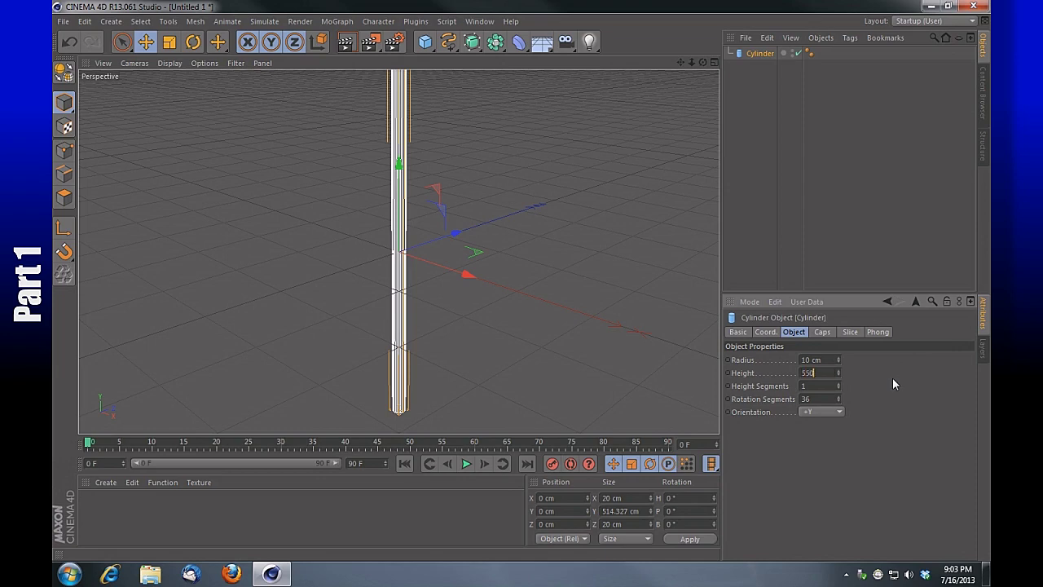
{"action": "key", "text": "Return"}
{"action": "left_click_drag", "start_coordinate": [691, 62], "coordinate": [691, 62]}
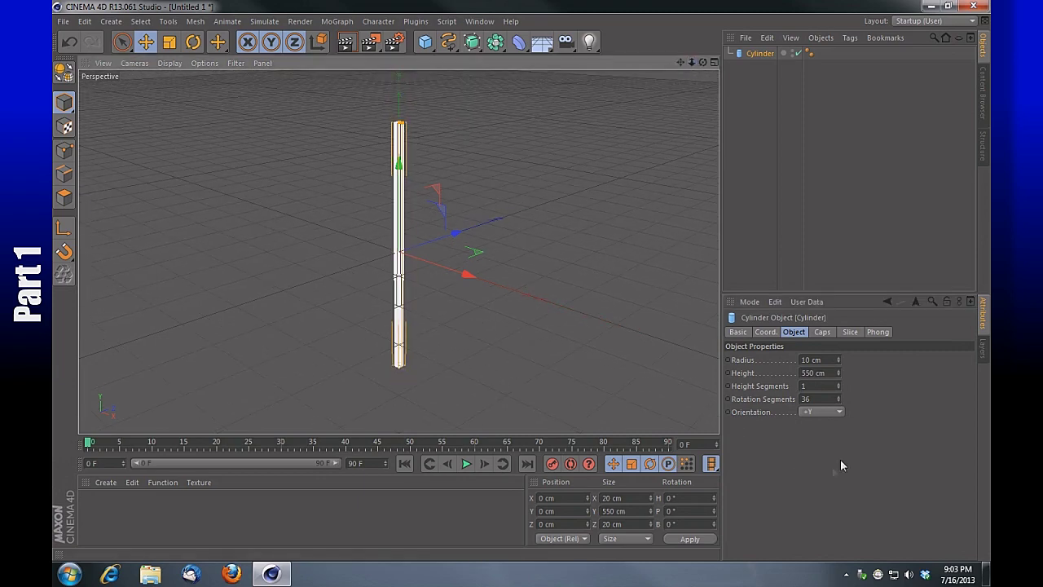
Lay the cylinder along the Z axis by setting its orientation to +Z.
{"action": "left_click", "coordinate": [840, 413]}
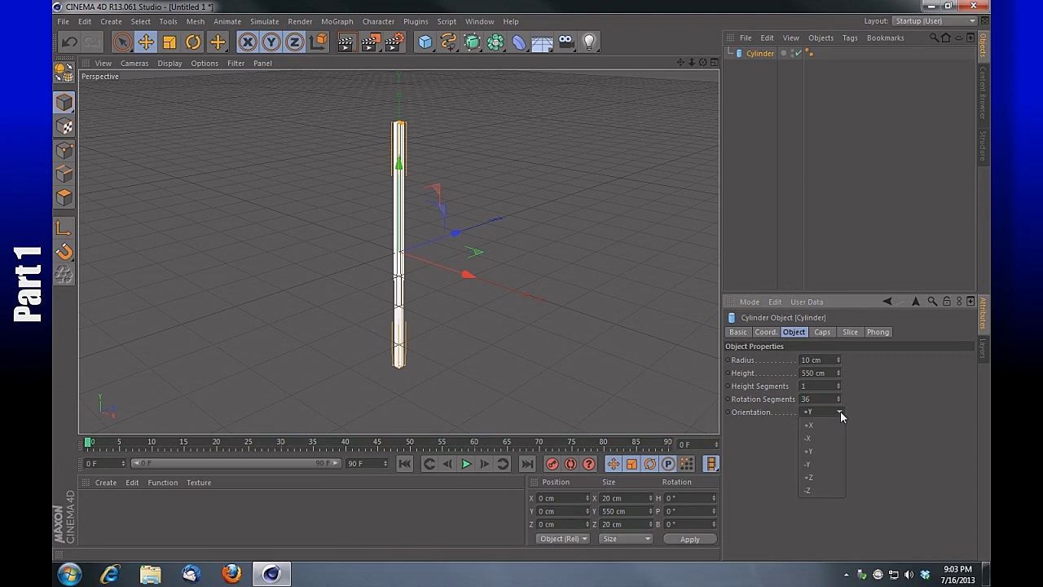
{"action": "left_click", "coordinate": [828, 478]}
{"action": "left_click_drag", "start_coordinate": [703, 62], "coordinate": [707, 75]}
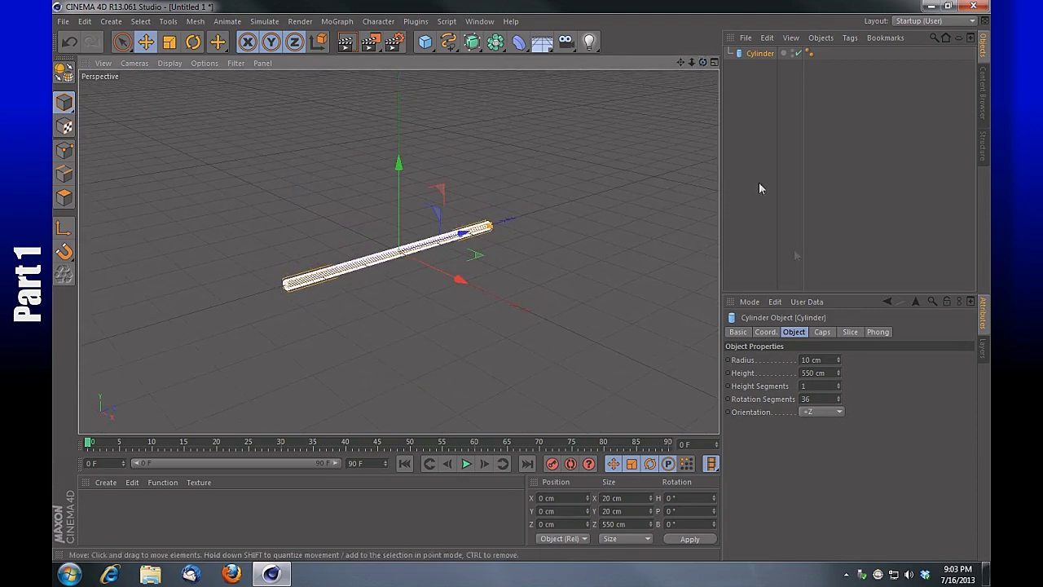
Slim the cylinder down by setting its radius to 8 cm.
{"action": "double_click", "coordinate": [806, 361]}
{"action": "type", "text": "8"}
{"action": "key", "text": "Return"}
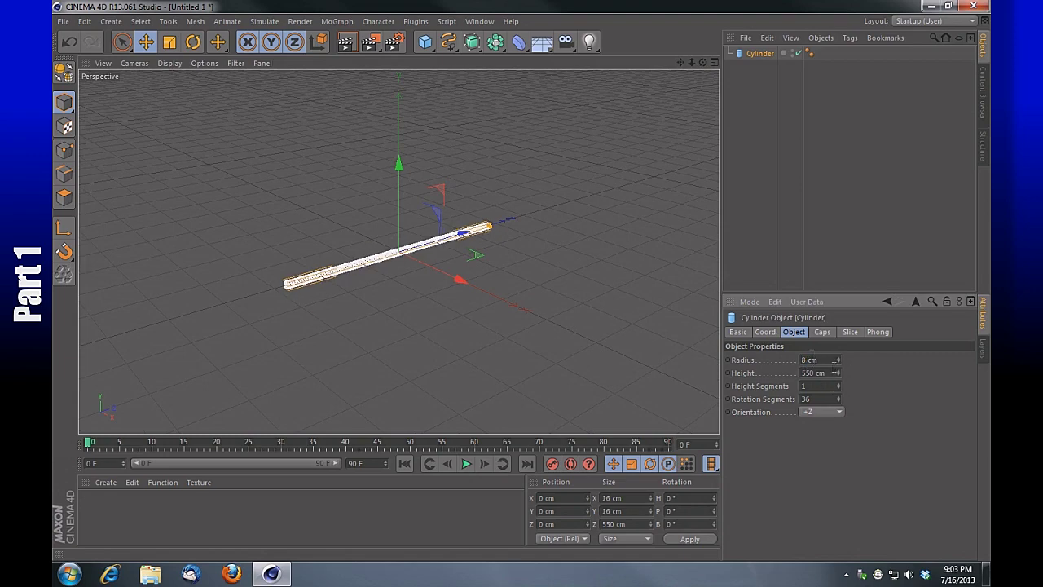
Render a preview of the cylinder in the perspective view, seen close up from its front end.
{"action": "left_click_drag", "start_coordinate": [703, 63], "coordinate": [734, 57]}
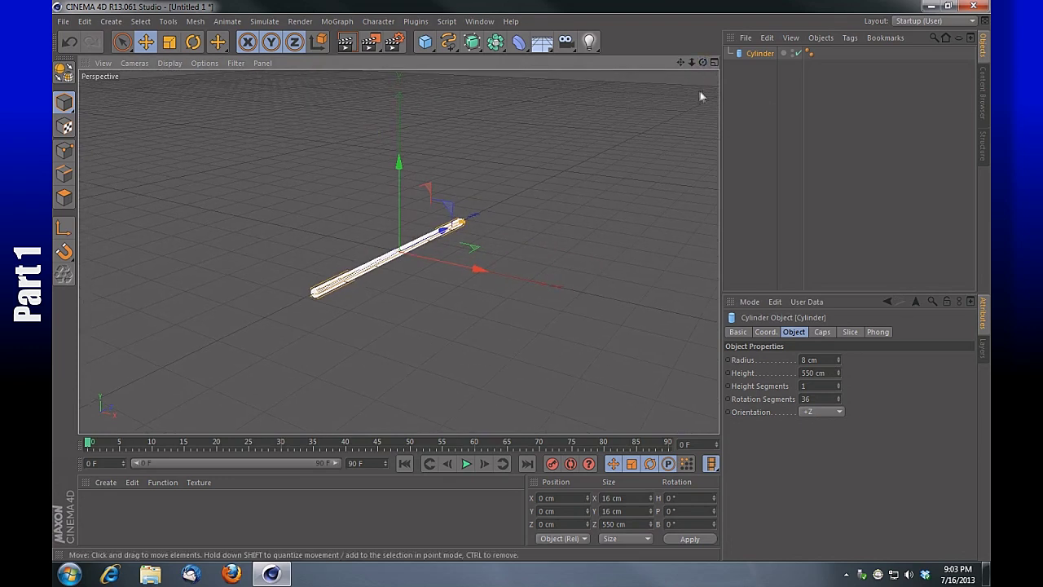
{"action": "left_click_drag", "start_coordinate": [691, 62], "coordinate": [869, 14]}
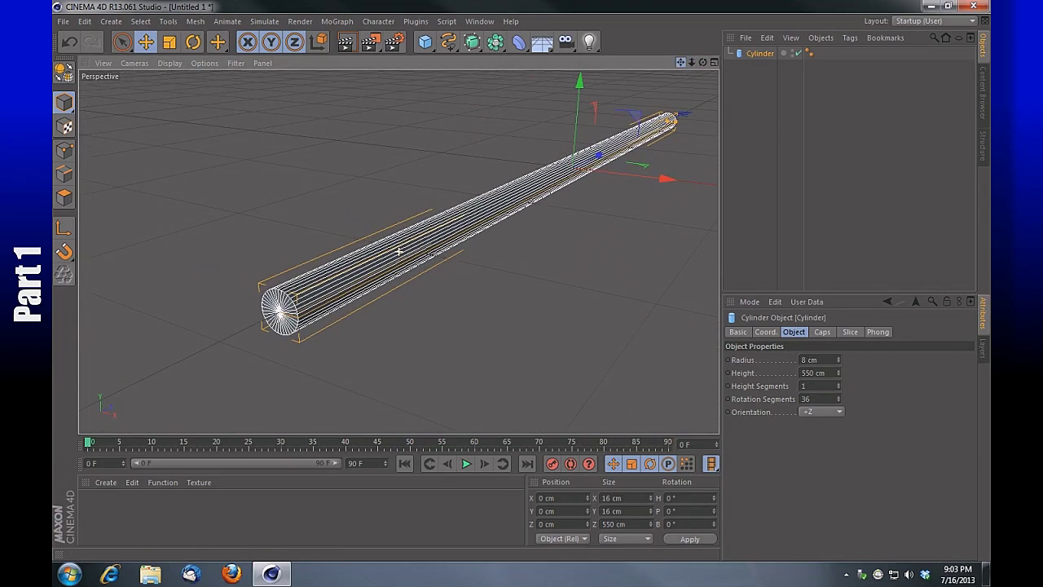
{"action": "left_click", "coordinate": [346, 41]}
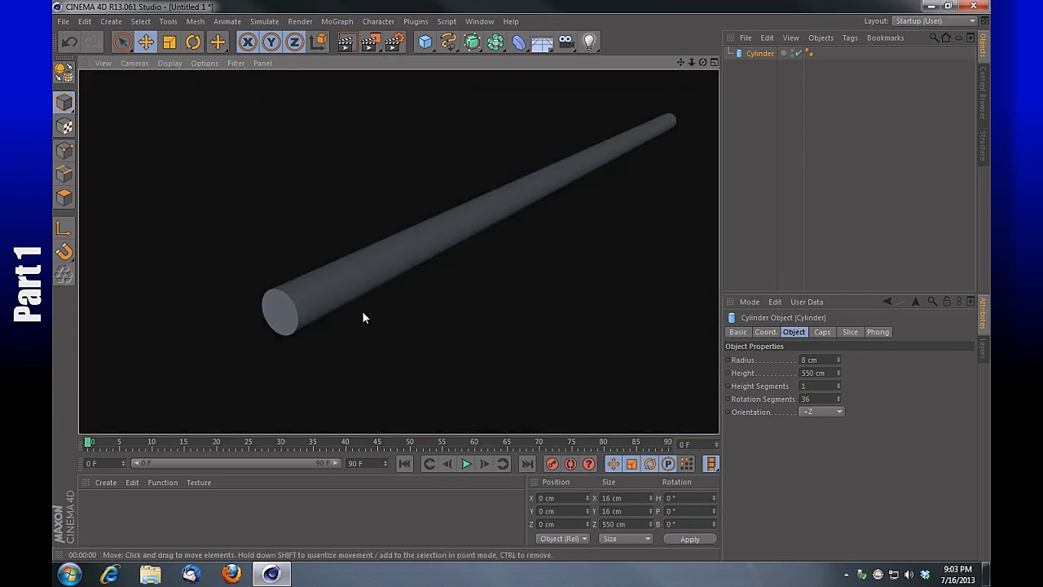
Make the cylinder editable by converting it to a polygon object.
{"action": "left_click_drag", "start_coordinate": [691, 63], "coordinate": [719, 64]}
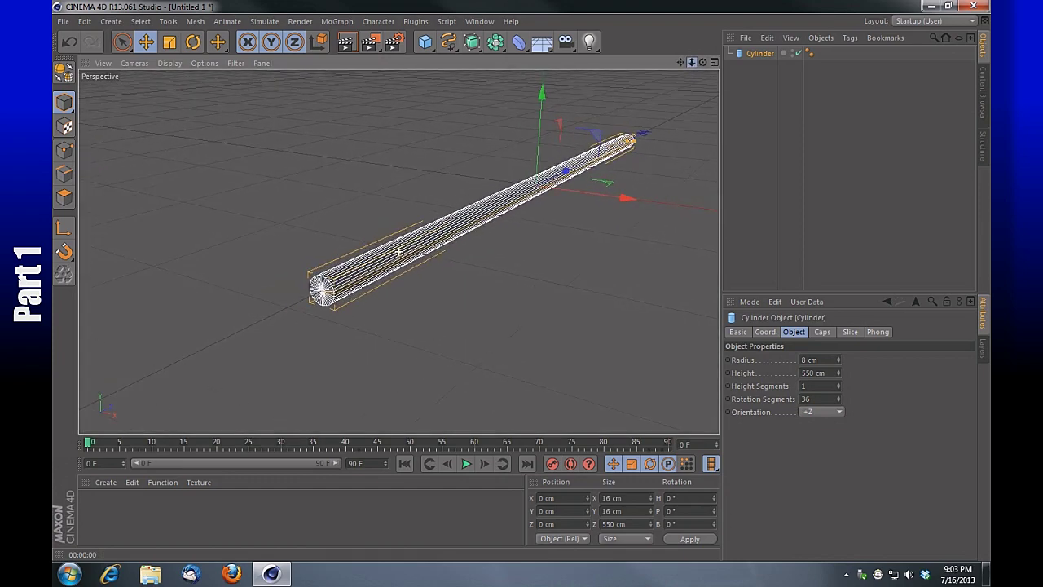
{"action": "key", "text": "c"}
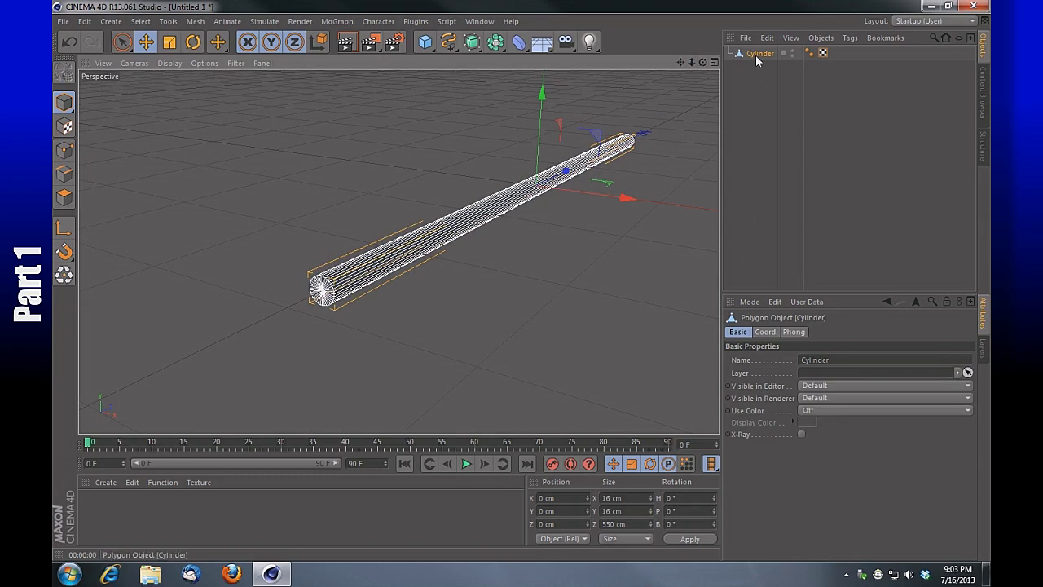
{"action": "left_click_drag", "start_coordinate": [691, 61], "coordinate": [613, 91]}
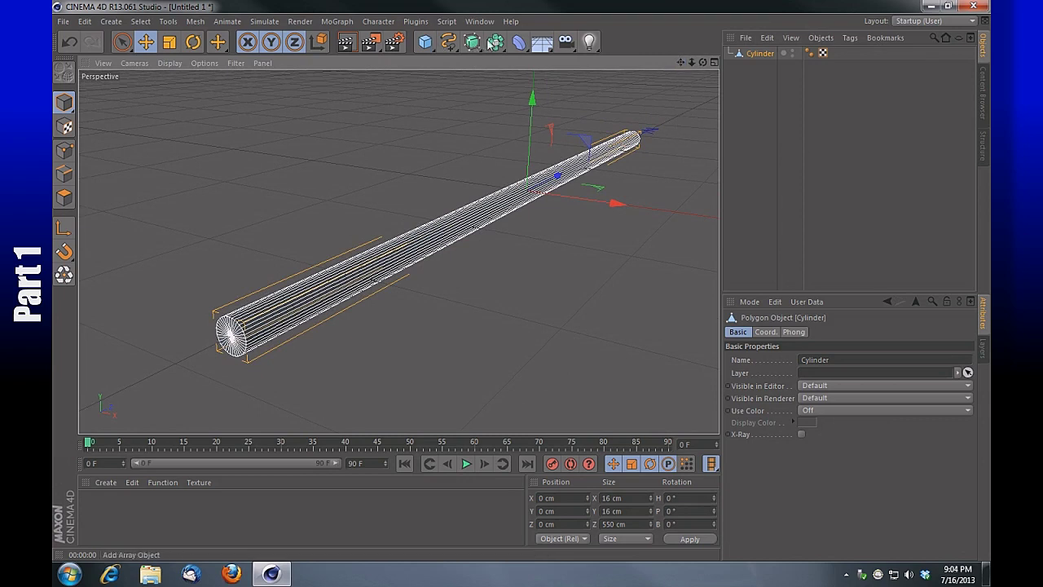
Add a MoGraph Cloner and place the cylinder inside it as its child.
{"action": "left_click", "coordinate": [344, 21]}
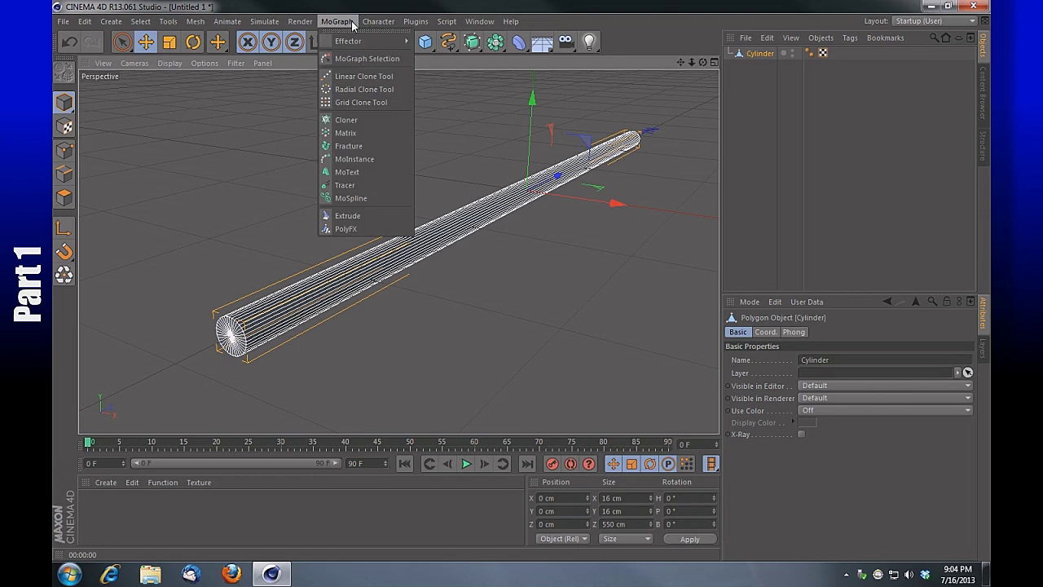
{"action": "left_click", "coordinate": [386, 120]}
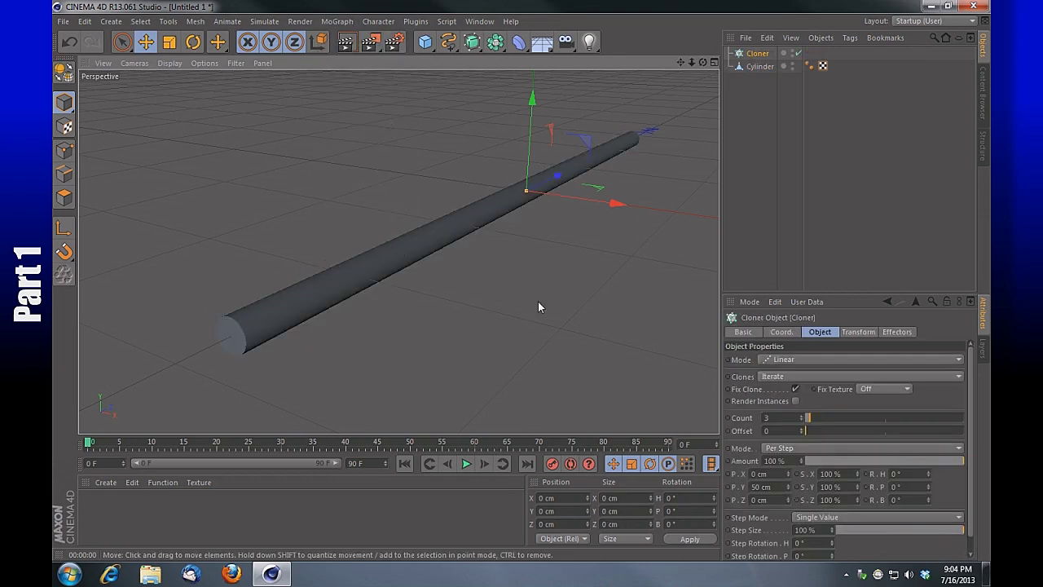
{"action": "left_click", "coordinate": [760, 66]}
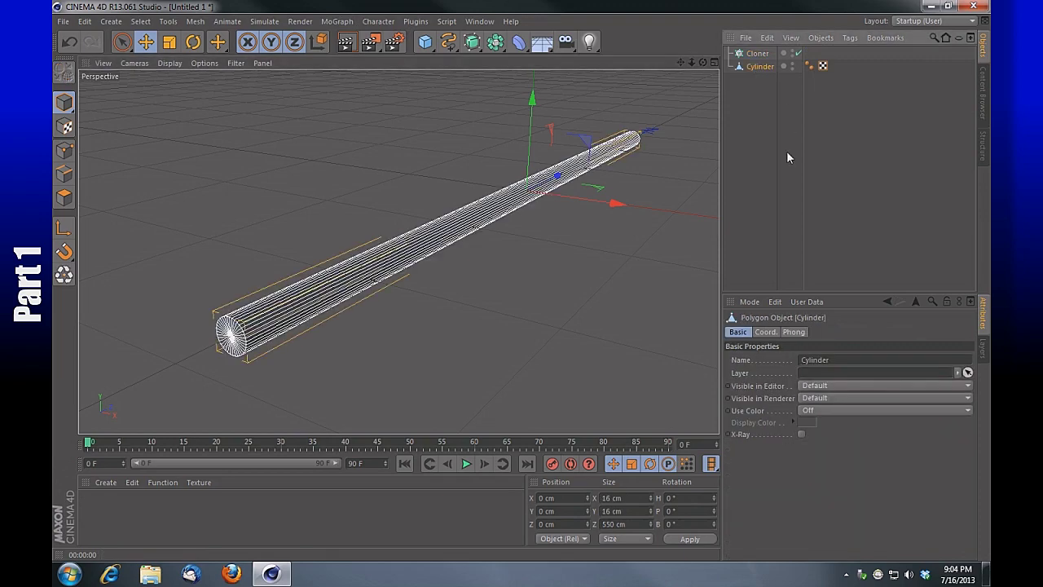
{"action": "left_click_drag", "start_coordinate": [755, 68], "coordinate": [766, 56]}
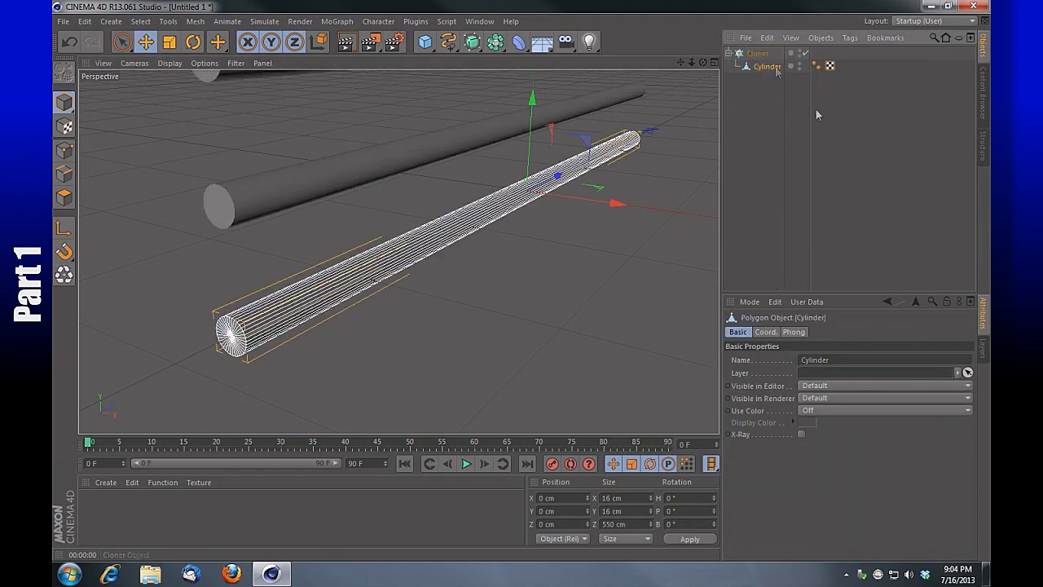
Change the Cloner's mode to Radial so the cylinder copies are arranged in a ring.
{"action": "left_click_drag", "start_coordinate": [692, 62], "coordinate": [642, 109]}
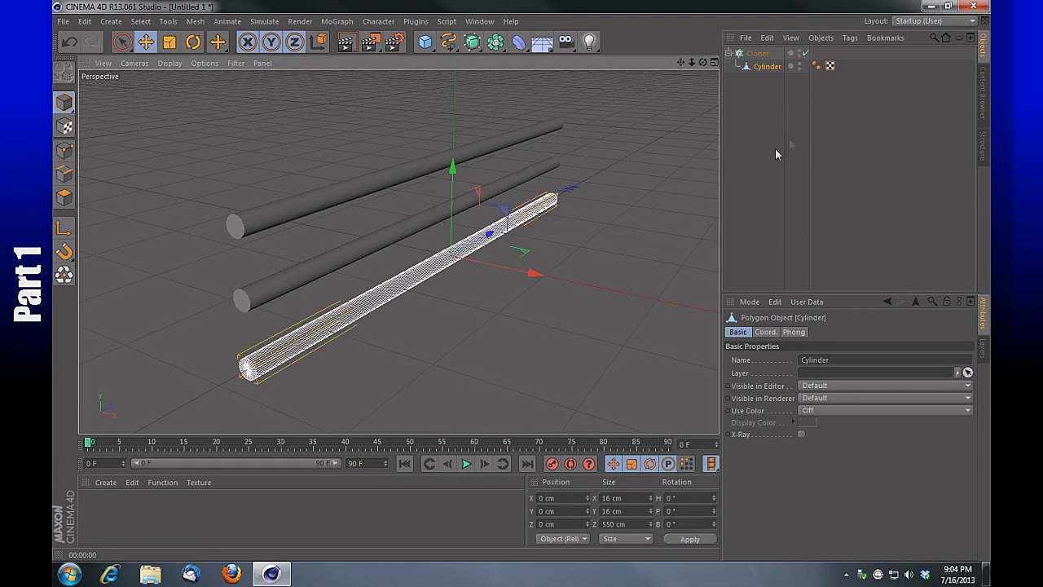
{"action": "left_click", "coordinate": [759, 55]}
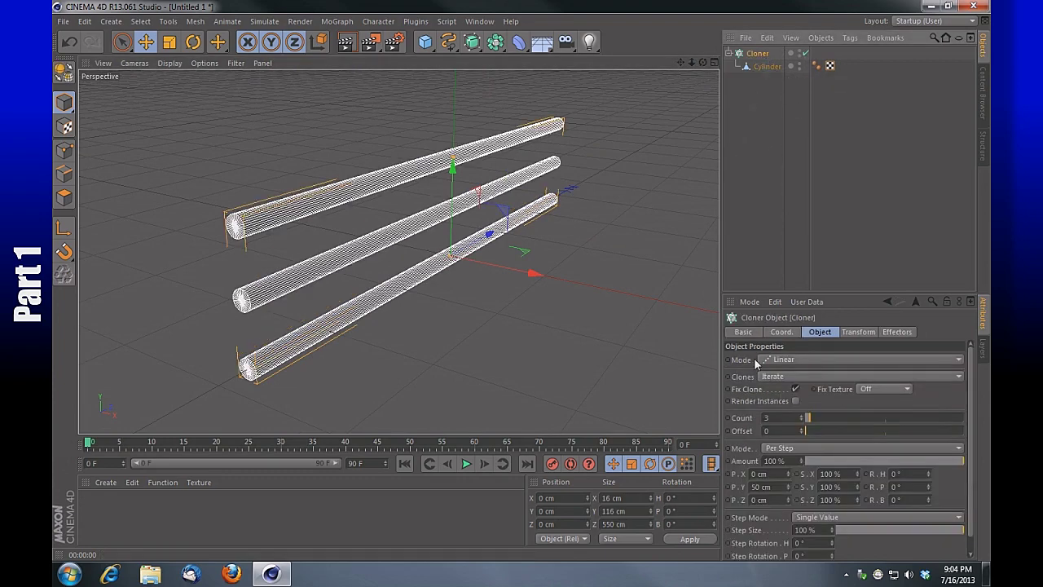
{"action": "left_click", "coordinate": [805, 361]}
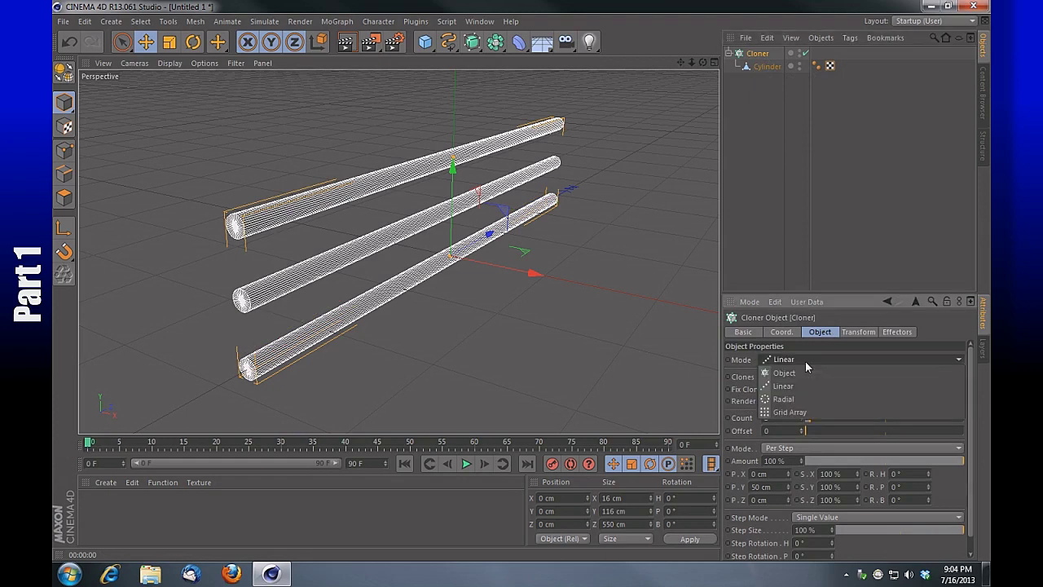
{"action": "left_click", "coordinate": [783, 400]}
{"action": "left_click_drag", "start_coordinate": [703, 62], "coordinate": [652, 50]}
{"action": "left_click_drag", "start_coordinate": [400, 251], "coordinate": [398, 251]}
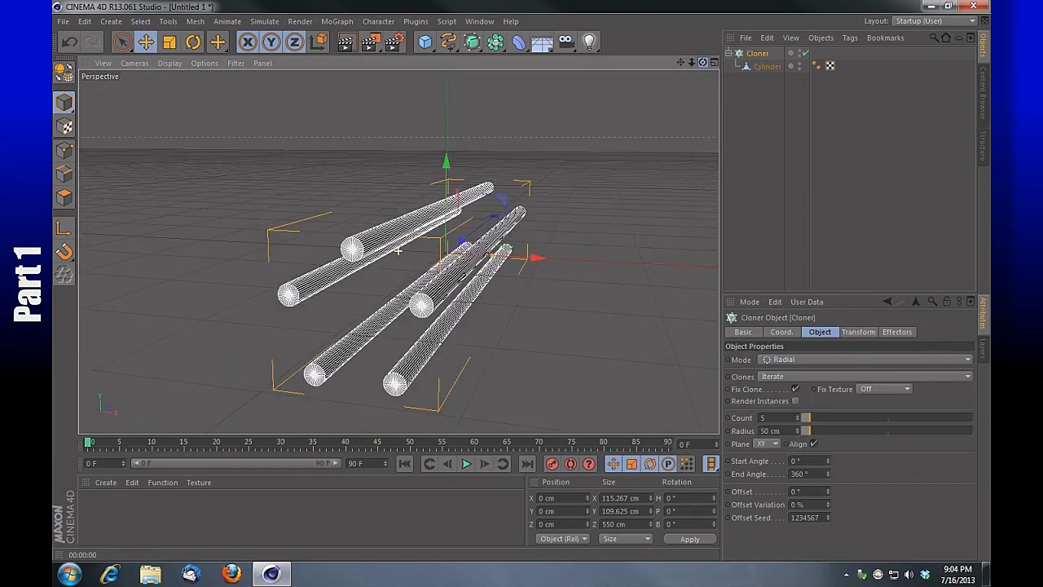
Set the radial Cloner's count to 8.
{"action": "left_click_drag", "start_coordinate": [773, 417], "coordinate": [745, 423]}
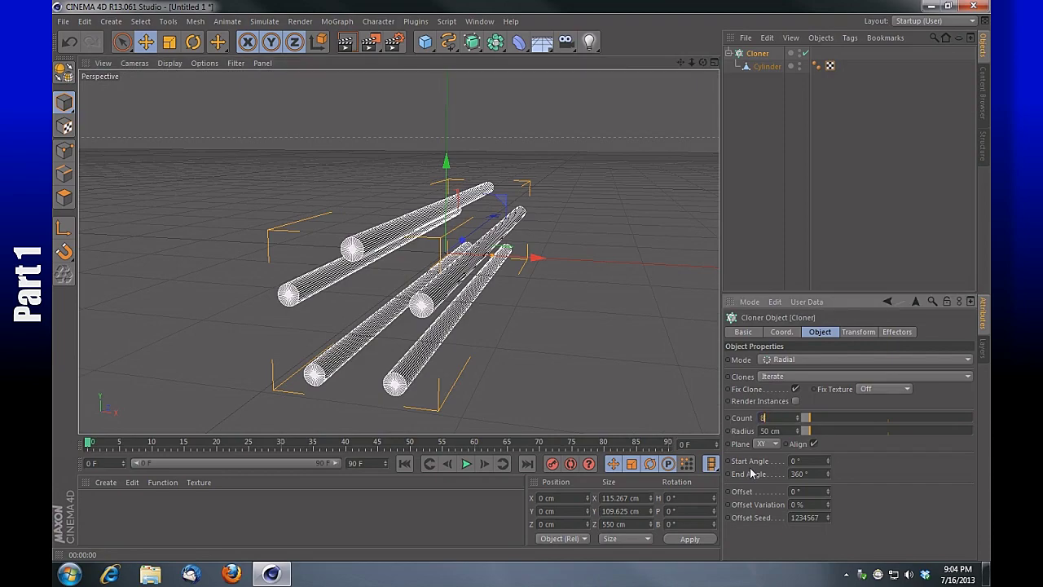
{"action": "type", "text": "8"}
{"action": "key", "text": "Return"}
{"action": "left_click_drag", "start_coordinate": [703, 65], "coordinate": [702, 63]}
Set the Cloner's count to 6 and reduce its radius to 21 cm.
{"action": "left_click_drag", "start_coordinate": [767, 418], "coordinate": [755, 417]}
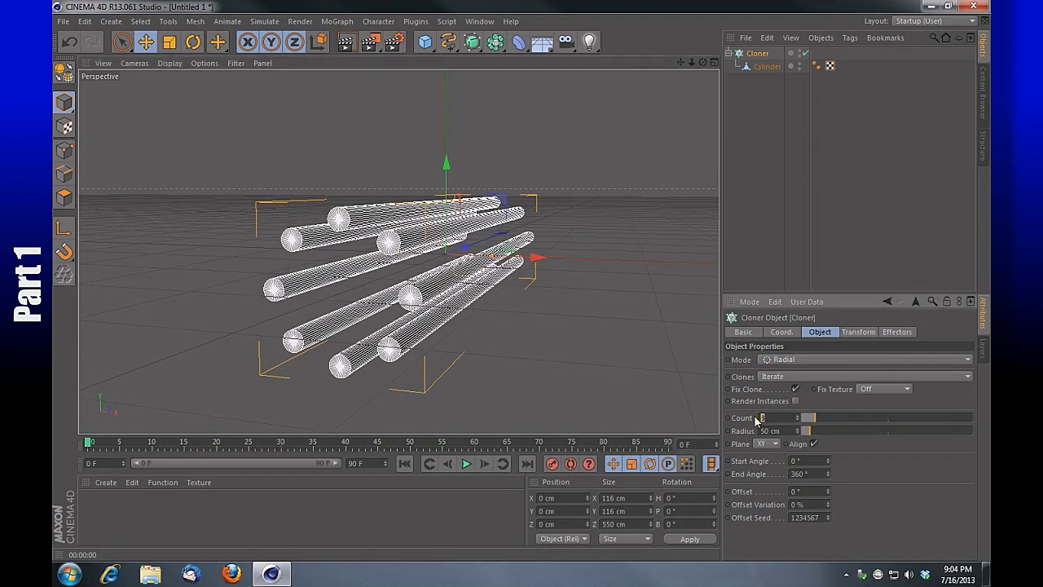
{"action": "type", "text": "6"}
{"action": "key", "text": "Return"}
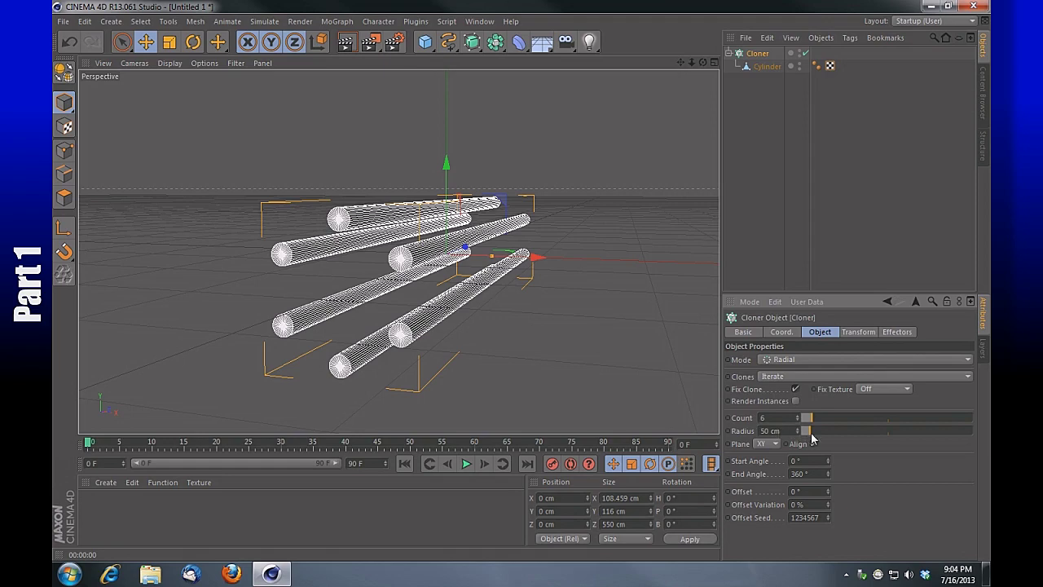
{"action": "left_click_drag", "start_coordinate": [810, 433], "coordinate": [804, 431]}
{"action": "mouse_move", "coordinate": [704, 63]}
{"action": "left_mouse_down"}
{"action": "mouse_move", "coordinate": [717, 57]}
{"action": "mouse_move", "coordinate": [709, 79]}
{"action": "left_mouse_up"}
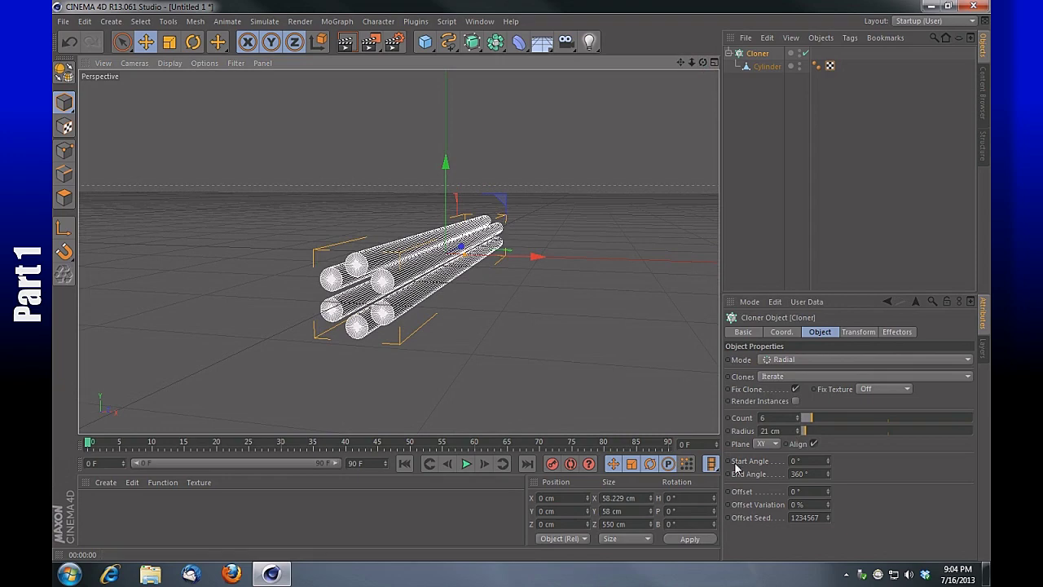
Set the radial Cloner's count to 8 and widen its radius to 30 cm.
{"action": "left_click_drag", "start_coordinate": [778, 418], "coordinate": [754, 422]}
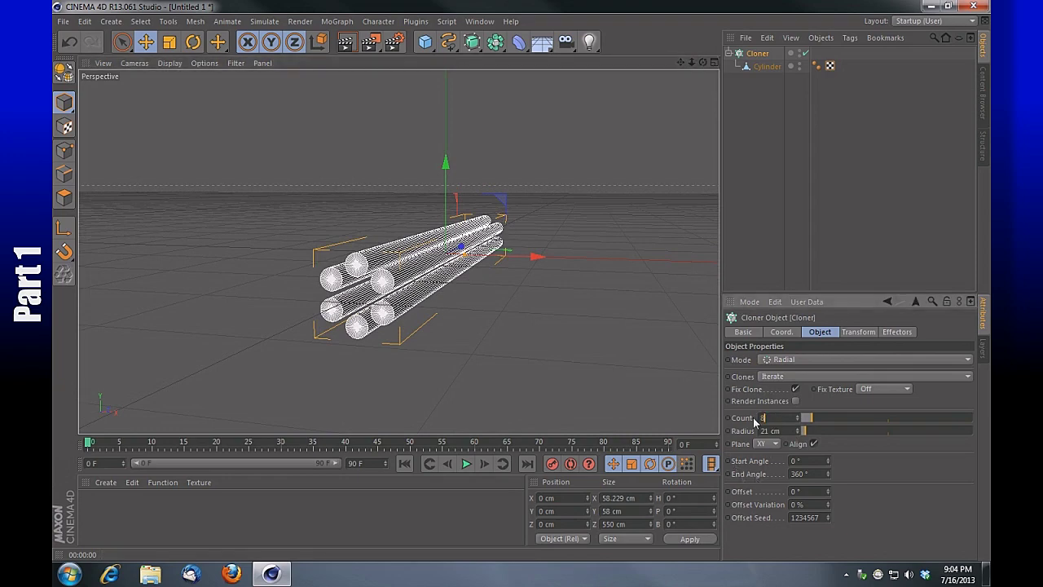
{"action": "type", "text": "8"}
{"action": "key", "text": "Return"}
{"action": "left_click_drag", "start_coordinate": [692, 62], "coordinate": [730, 57]}
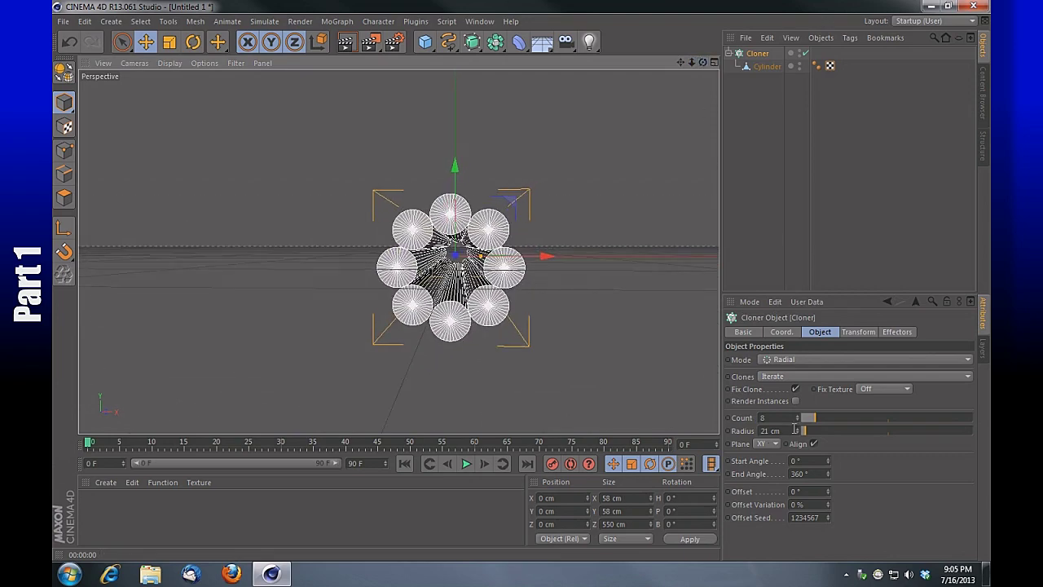
{"action": "mouse_move", "coordinate": [797, 430]}
{"action": "left_mouse_down"}
{"action": "mouse_move", "coordinate": [797, 381]}
{"action": "mouse_move", "coordinate": [797, 420]}
{"action": "left_mouse_up"}
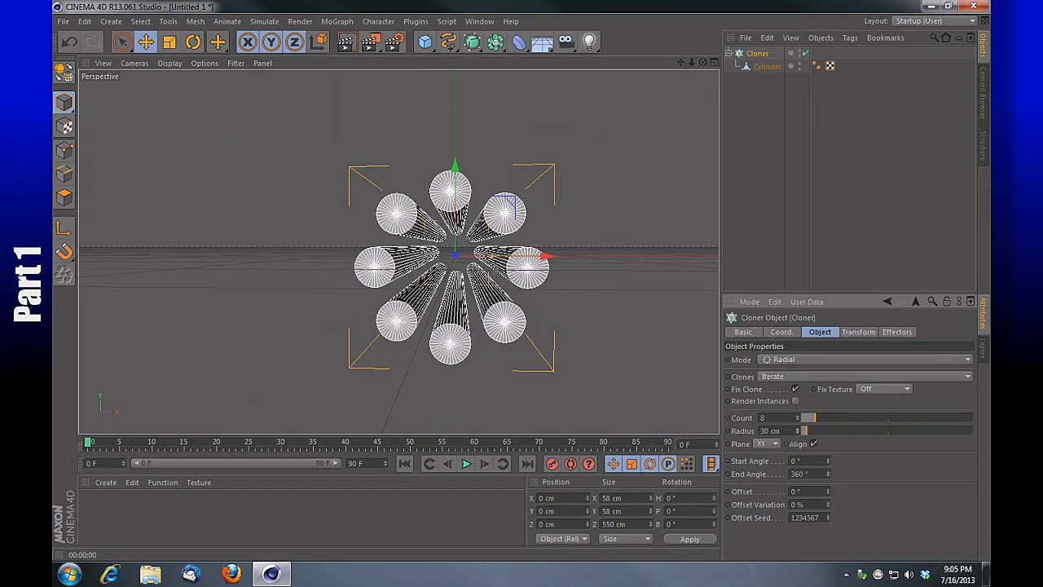
{"action": "left_click_drag", "start_coordinate": [702, 63], "coordinate": [670, 56]}
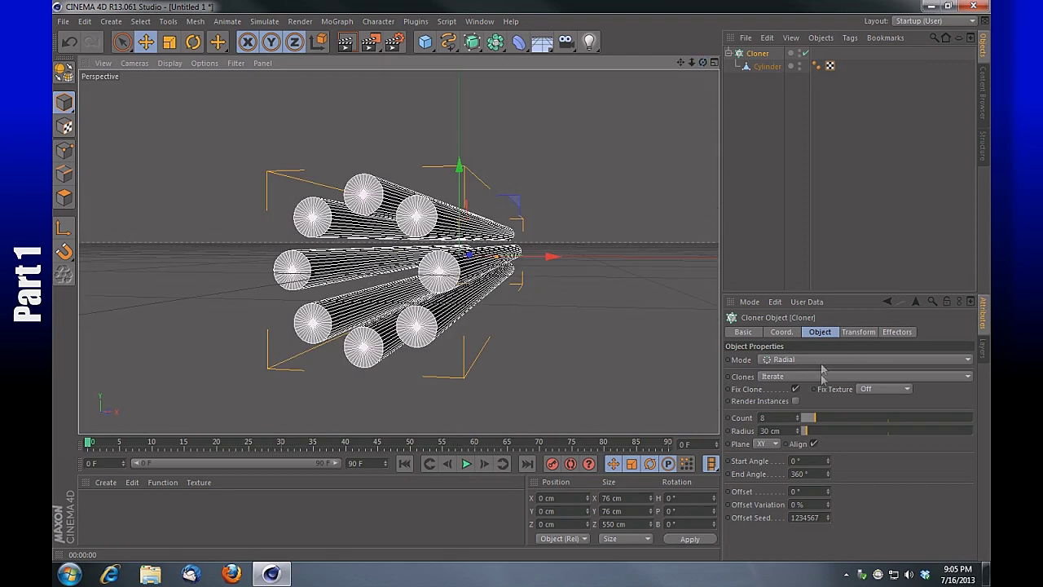
{"action": "left_click", "coordinate": [777, 417]}
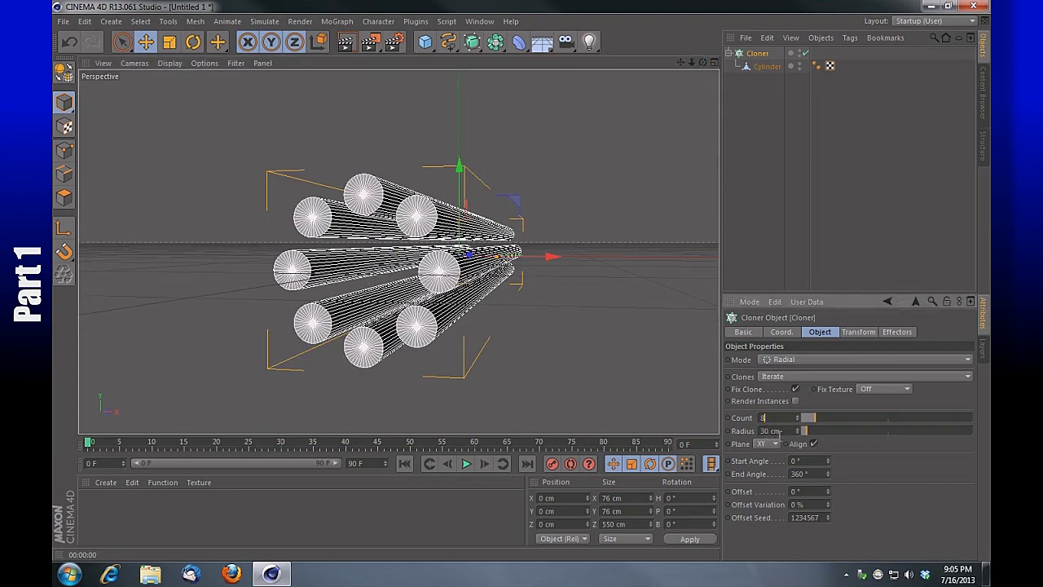
{"action": "mouse_move", "coordinate": [693, 63]}
{"action": "left_mouse_down"}
{"action": "mouse_move", "coordinate": [683, 64]}
{"action": "mouse_move", "coordinate": [758, 66]}
{"action": "mouse_move", "coordinate": [699, 62]}
{"action": "left_mouse_up"}
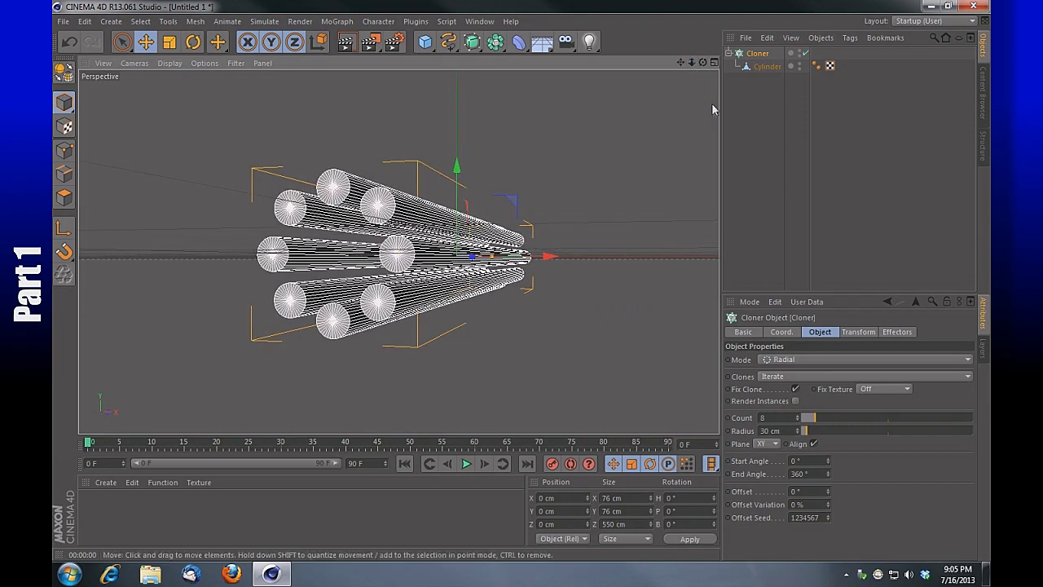
{"action": "left_click_drag", "start_coordinate": [692, 63], "coordinate": [680, 64]}
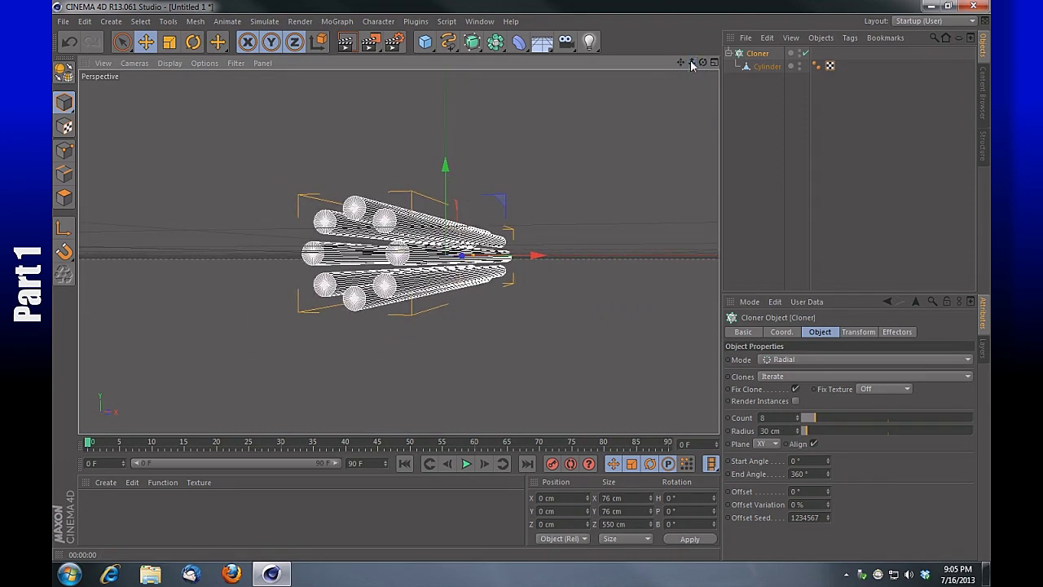
Collapse the Cloner's hierarchy, duplicate the Cloner with its barrels and rename the copy "trash".
{"action": "left_click", "coordinate": [729, 53]}
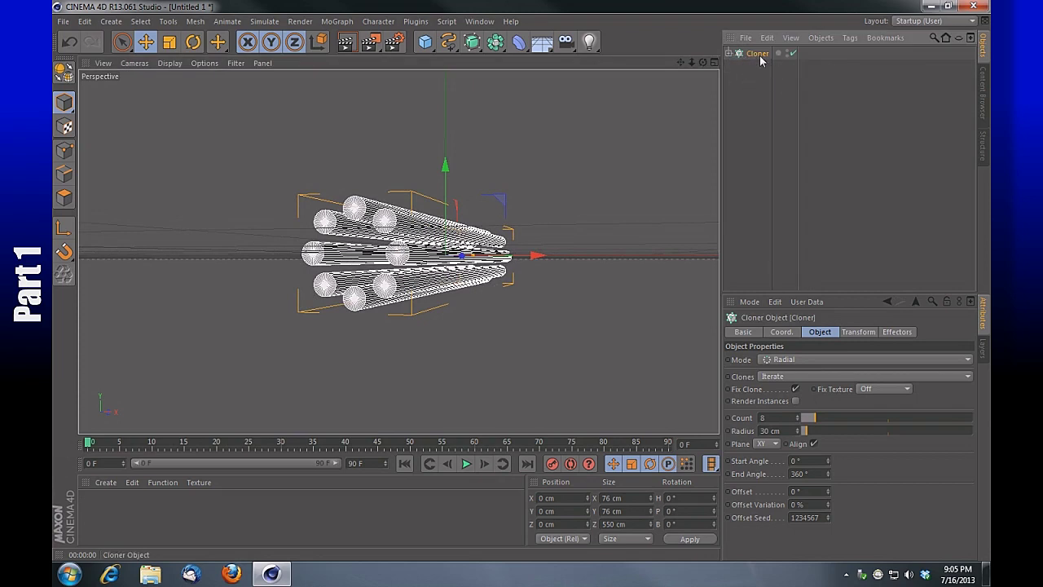
{"action": "left_click_drag", "start_coordinate": [757, 55], "coordinate": [788, 157], "text": "ctrl"}
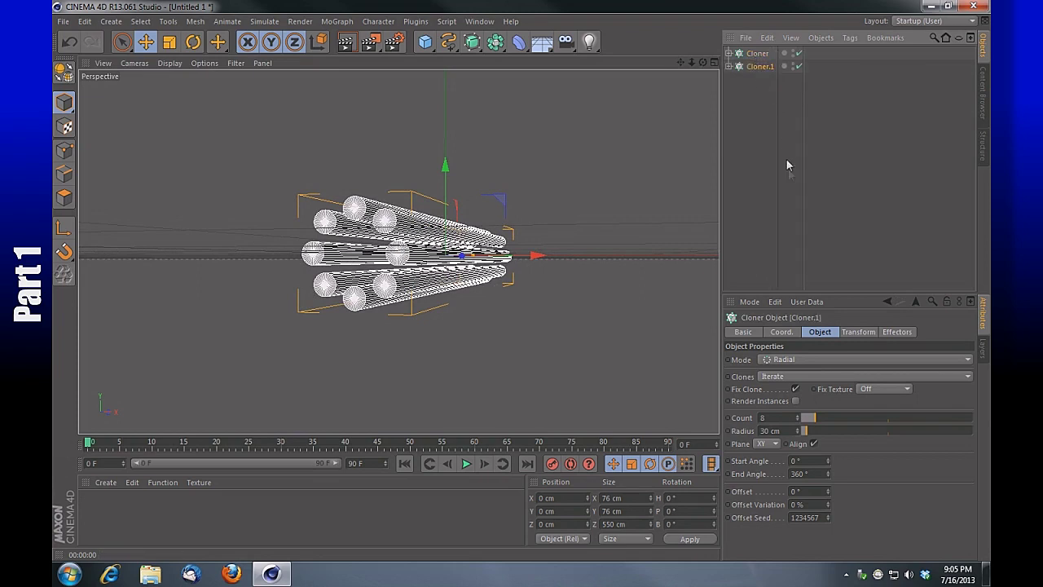
{"action": "double_click", "coordinate": [758, 67]}
{"action": "type", "text": "trash"}
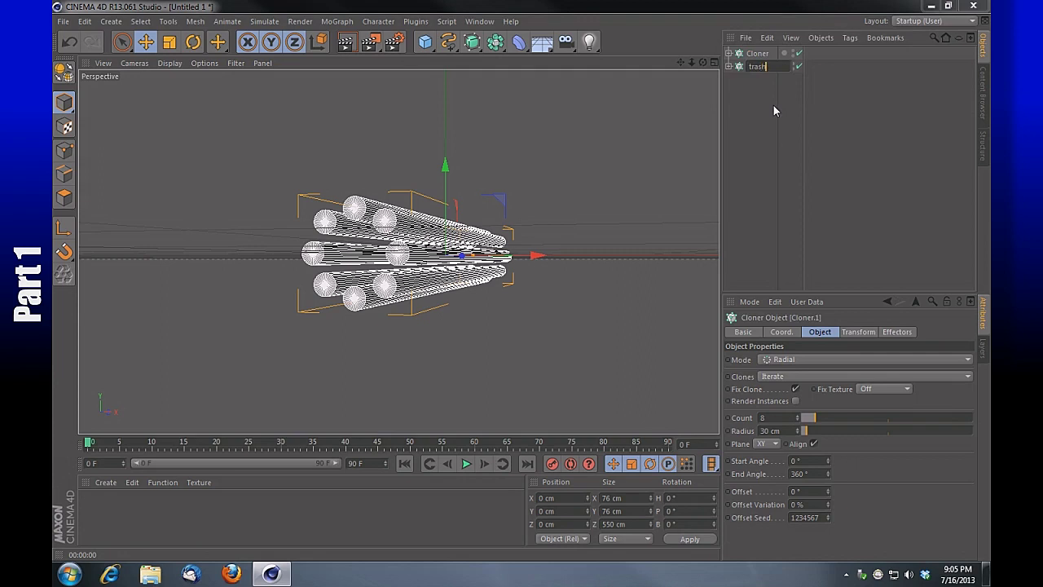
{"action": "key", "text": "Return"}
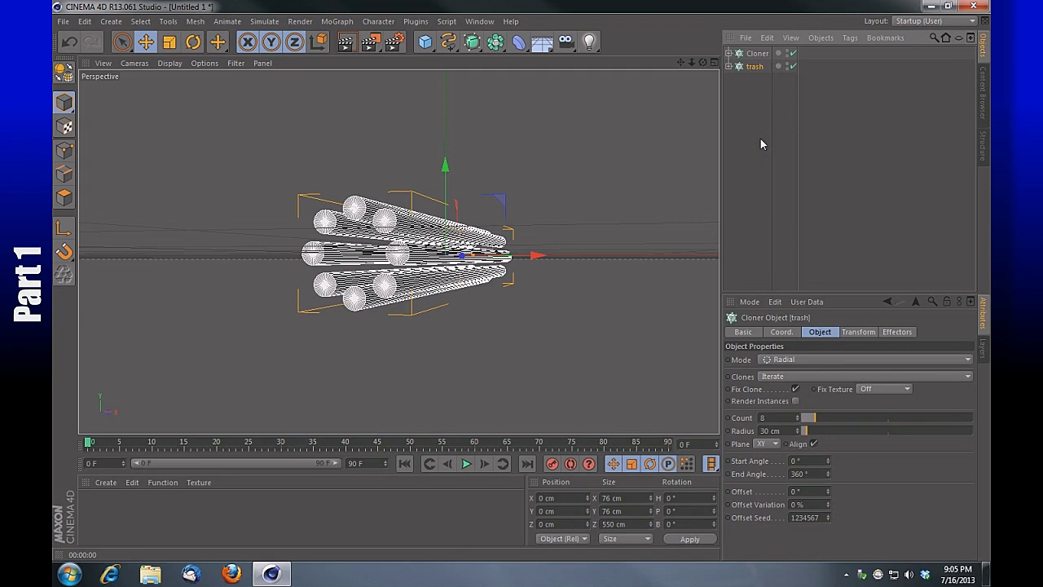
Add a new cylinder primitive and check the finished gun in the desktop reference image.
{"action": "left_click", "coordinate": [427, 45]}
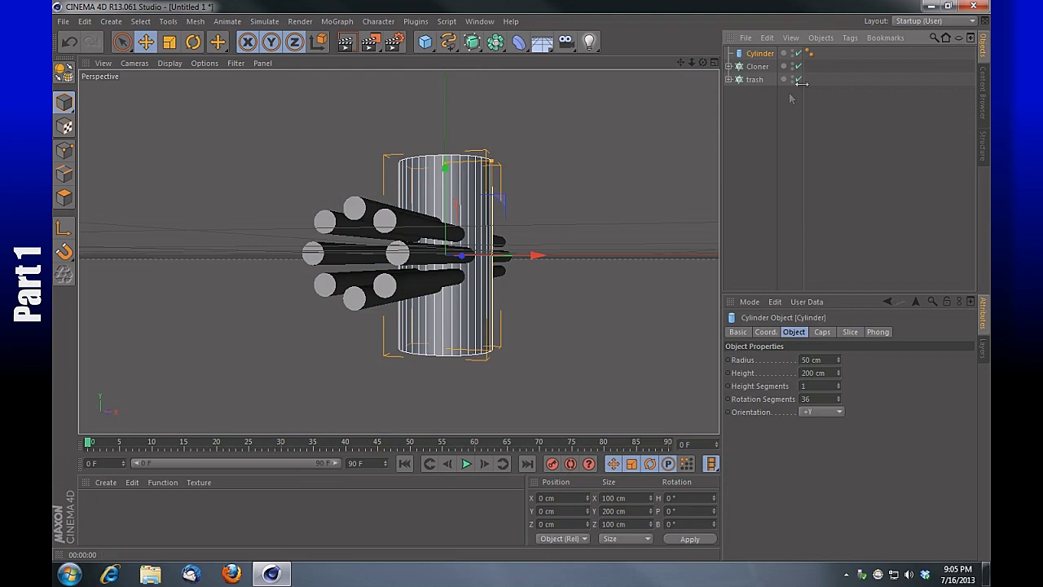
{"action": "left_click", "coordinate": [930, 6]}
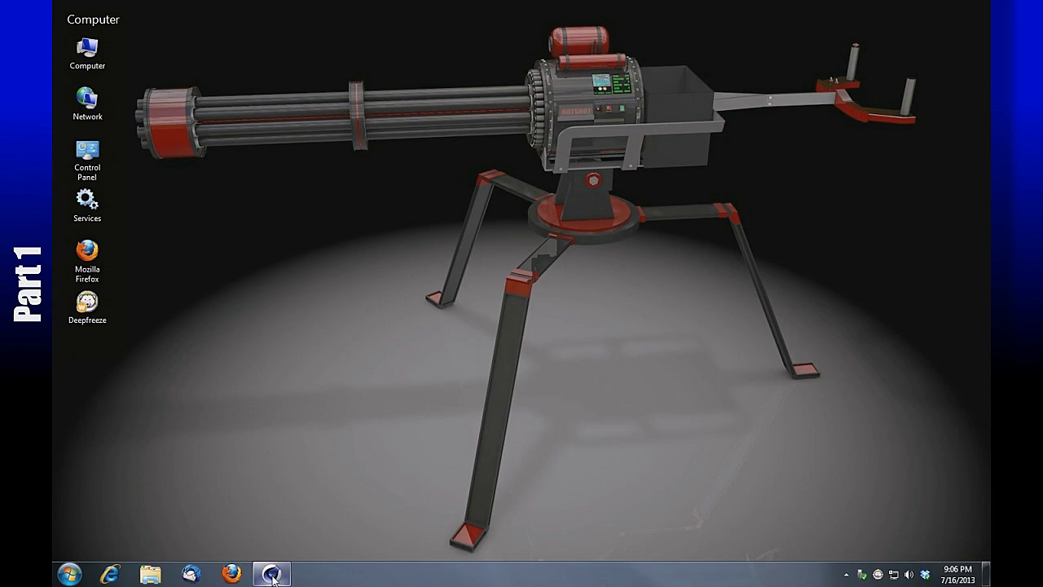
{"action": "mouse_move", "coordinate": [271, 573]}
{"action": "left_click", "coordinate": [271, 574]}
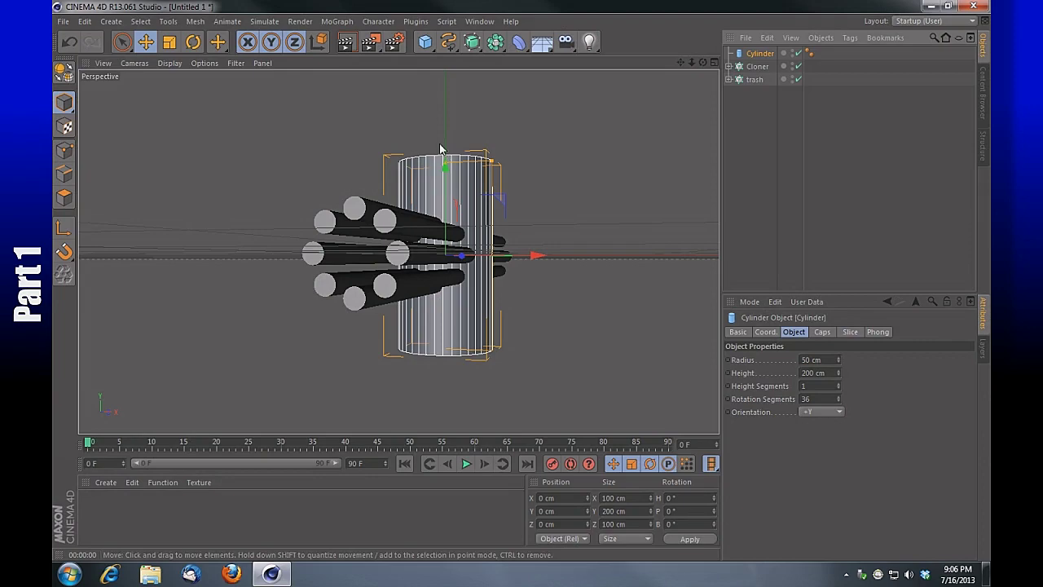
Set the new cylinder's rotation segments to 50 and its orientation to +Z so it runs along the barrels.
{"action": "left_click_drag", "start_coordinate": [702, 62], "coordinate": [624, 139]}
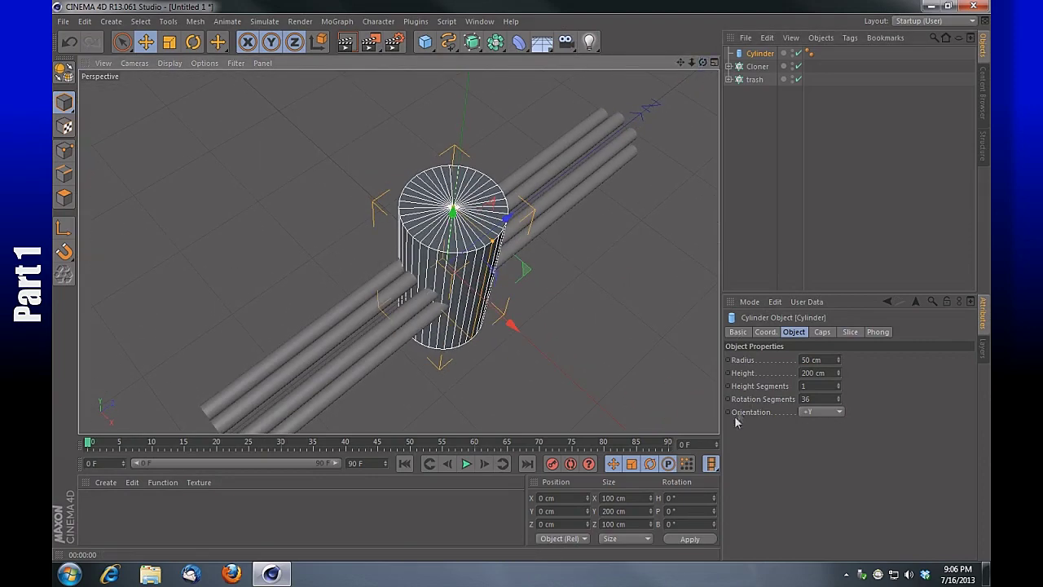
{"action": "left_click", "coordinate": [809, 399]}
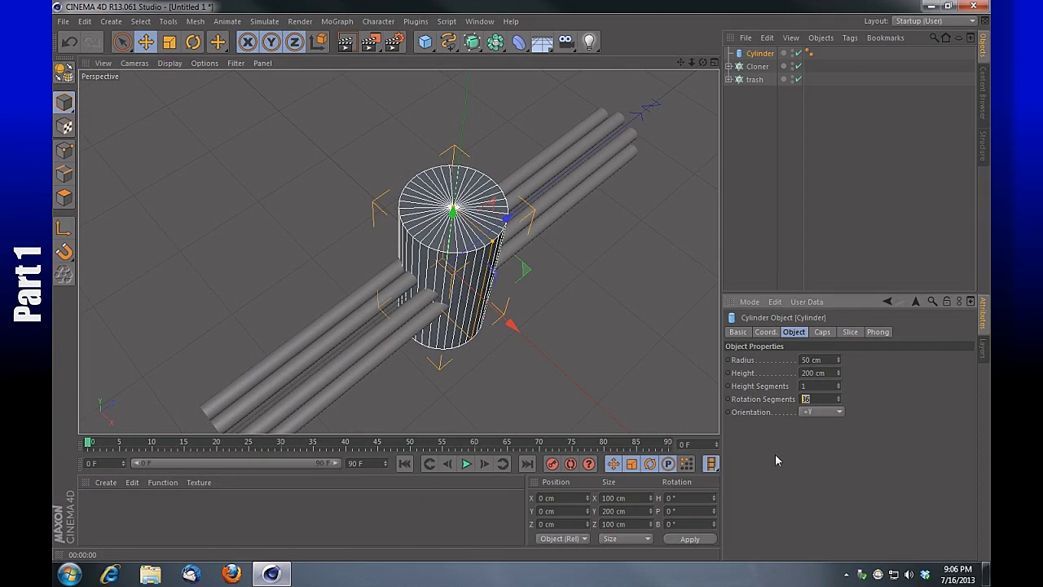
{"action": "type", "text": "50"}
{"action": "key", "text": "Return"}
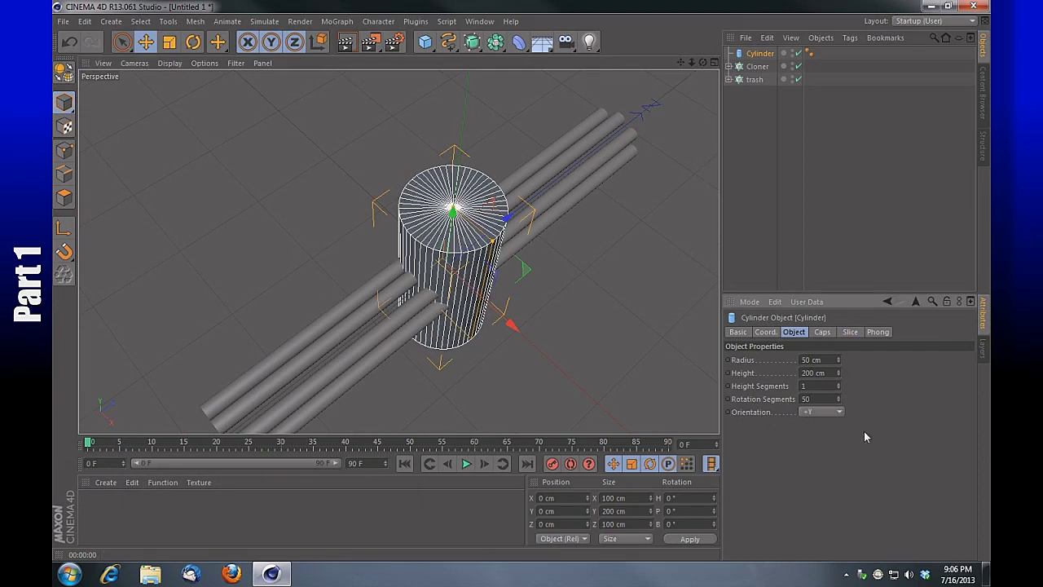
{"action": "left_click", "coordinate": [840, 413]}
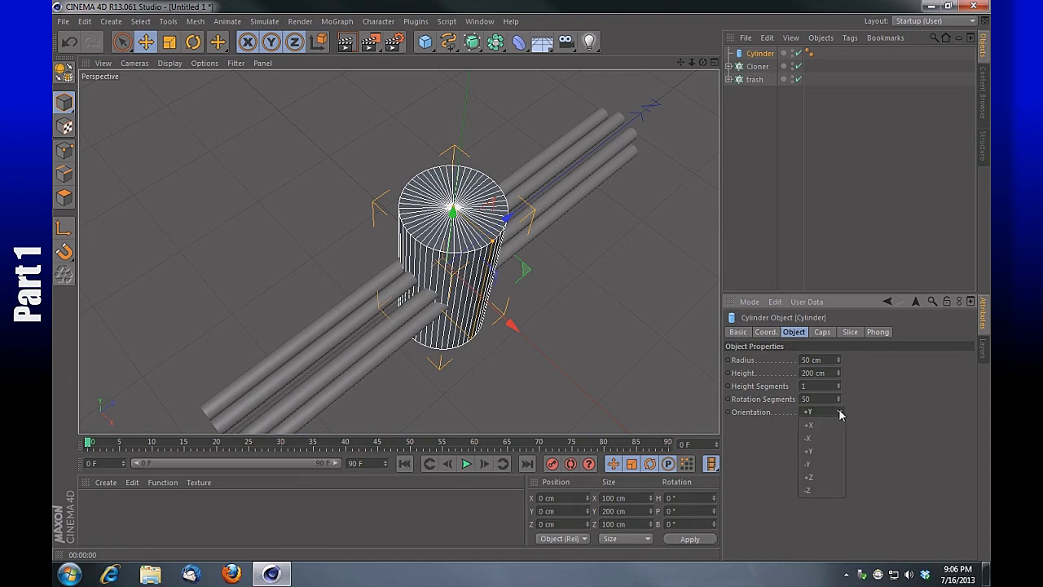
{"action": "left_click", "coordinate": [832, 477]}
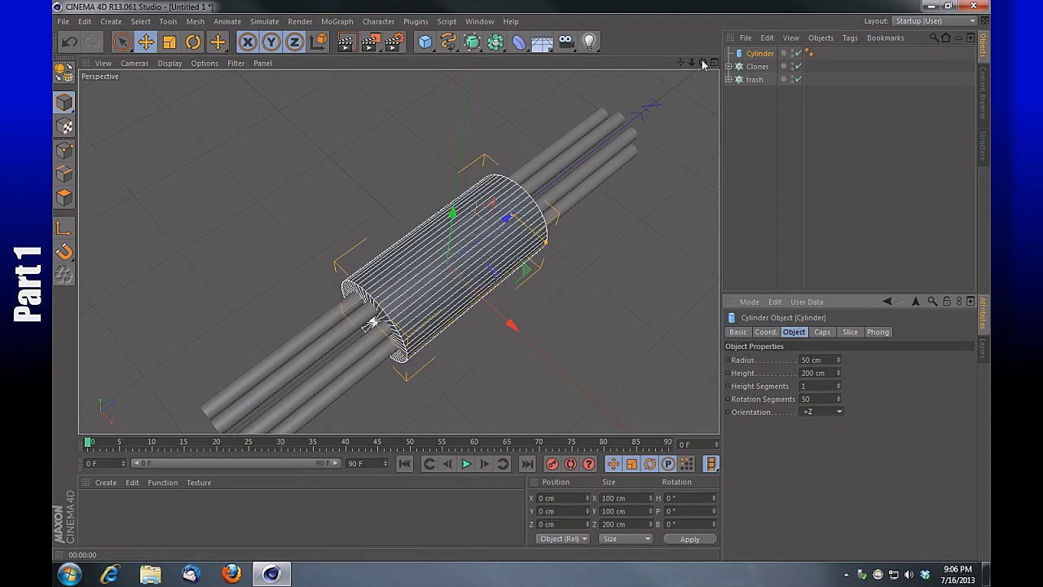
Shorten the new cylinder along the barrels to a height of about 57.5 cm.
{"action": "left_click_drag", "start_coordinate": [693, 65], "coordinate": [584, 224]}
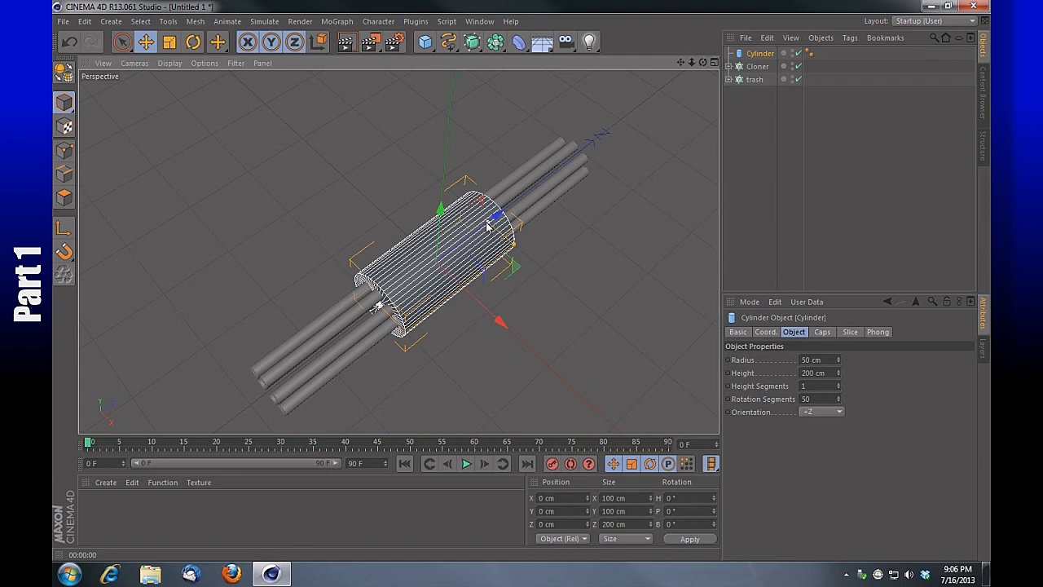
{"action": "left_click_drag", "start_coordinate": [489, 226], "coordinate": [453, 251]}
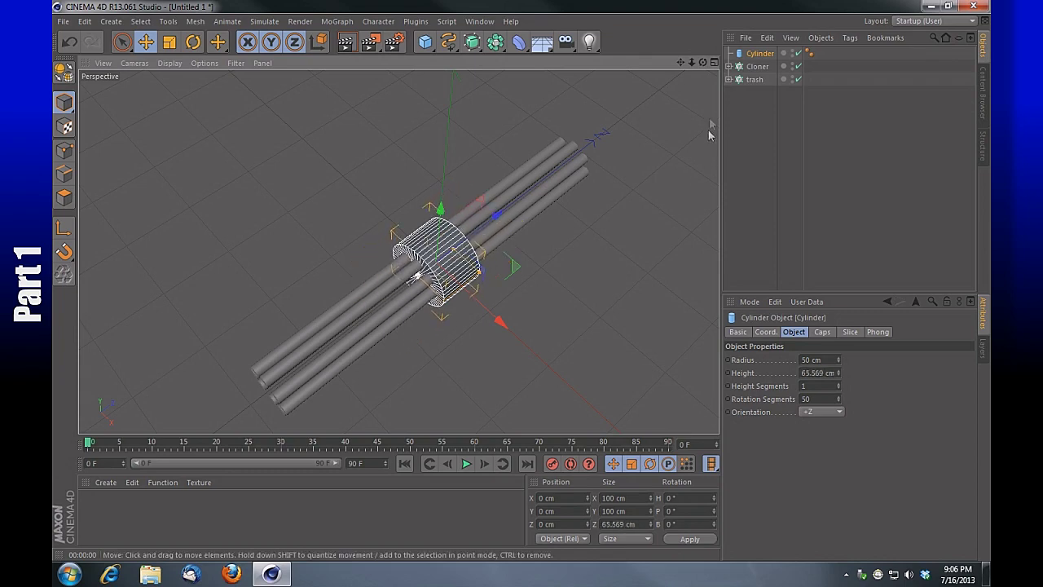
{"action": "left_click_drag", "start_coordinate": [704, 62], "coordinate": [440, 269]}
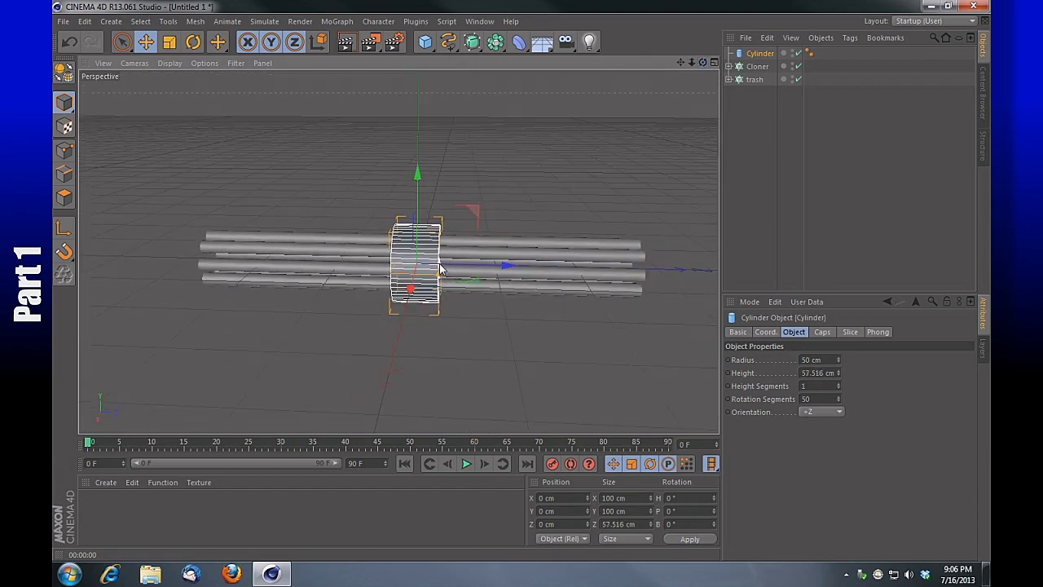
Move the short cylinder along Z to the front end of the barrels, at about -229 cm.
{"action": "left_click_drag", "start_coordinate": [703, 62], "coordinate": [397, 251]}
{"action": "left_click_drag", "start_coordinate": [513, 267], "coordinate": [334, 273]}
{"action": "left_click_drag", "start_coordinate": [703, 63], "coordinate": [398, 251]}
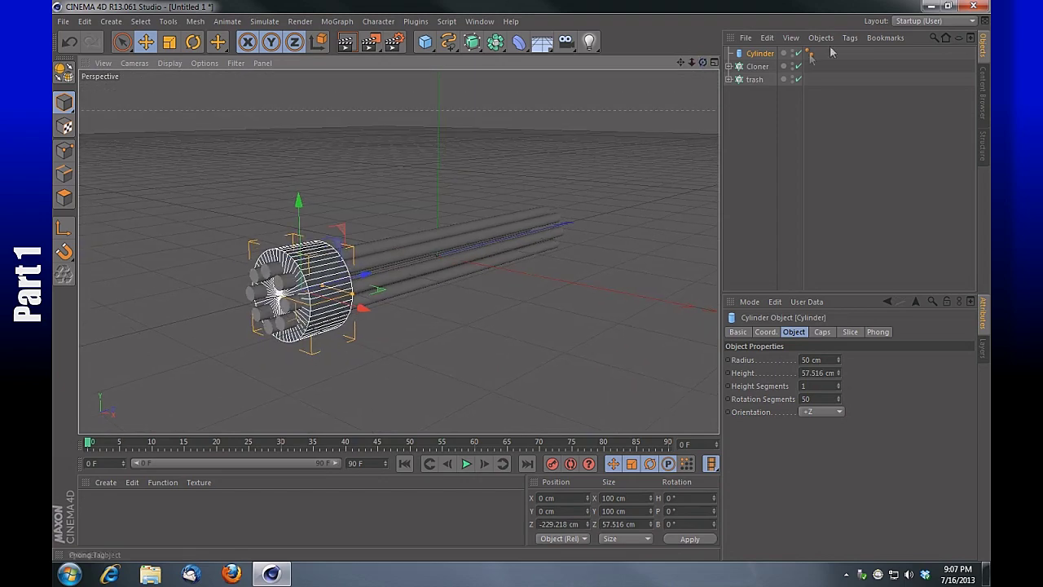
Check the muzzle in the desktop reference image and adjust the cylinder's Z position to about -232 cm, leaving the barrel tips protruding.
{"action": "left_click", "coordinate": [933, 6]}
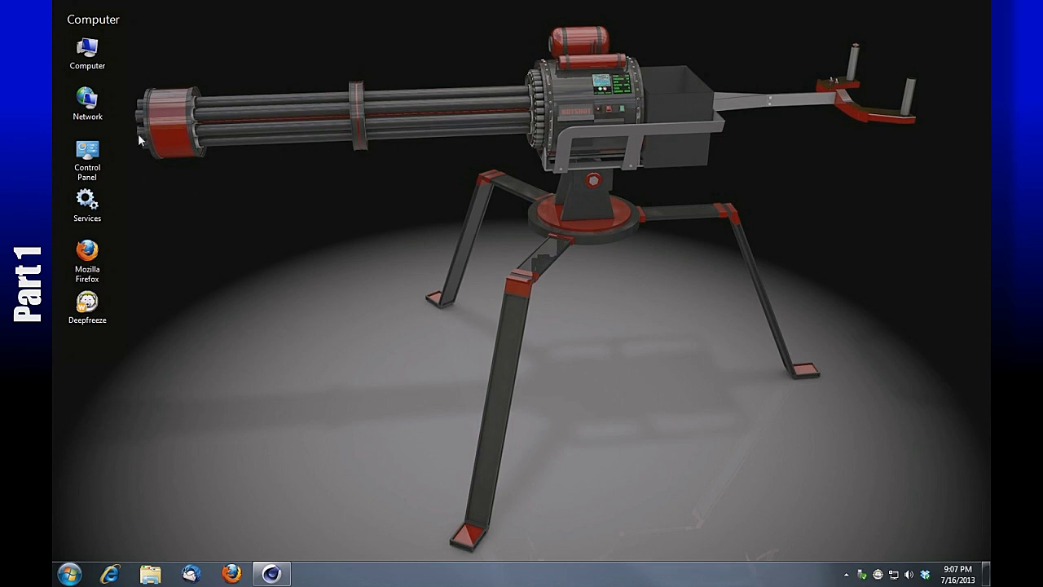
{"action": "left_click", "coordinate": [271, 574]}
{"action": "left_click_drag", "start_coordinate": [363, 314], "coordinate": [351, 291]}
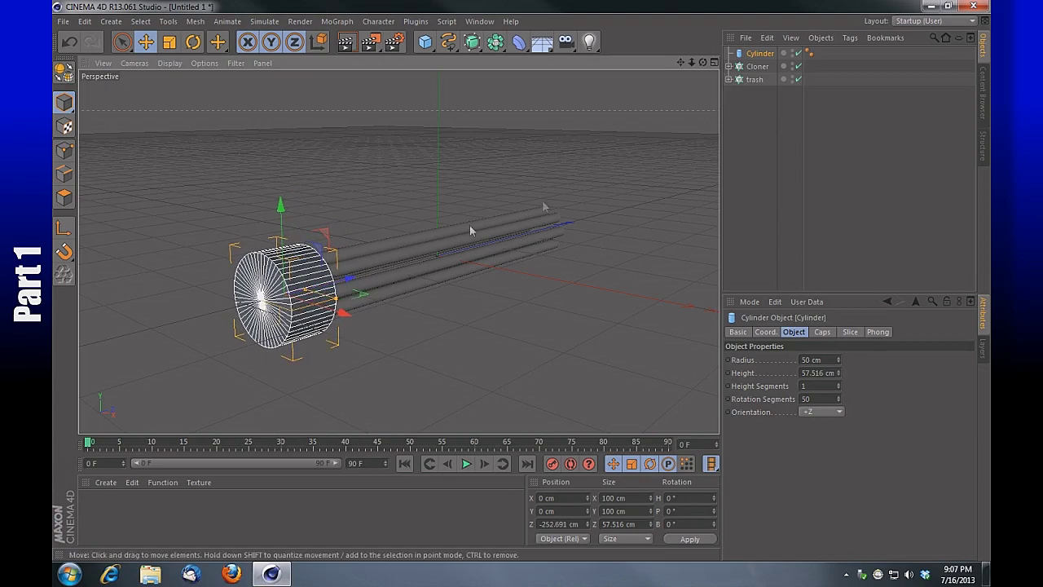
{"action": "mouse_move", "coordinate": [702, 63]}
{"action": "left_mouse_down"}
{"action": "mouse_move", "coordinate": [644, 49]}
{"action": "mouse_move", "coordinate": [702, 70]}
{"action": "left_mouse_up"}
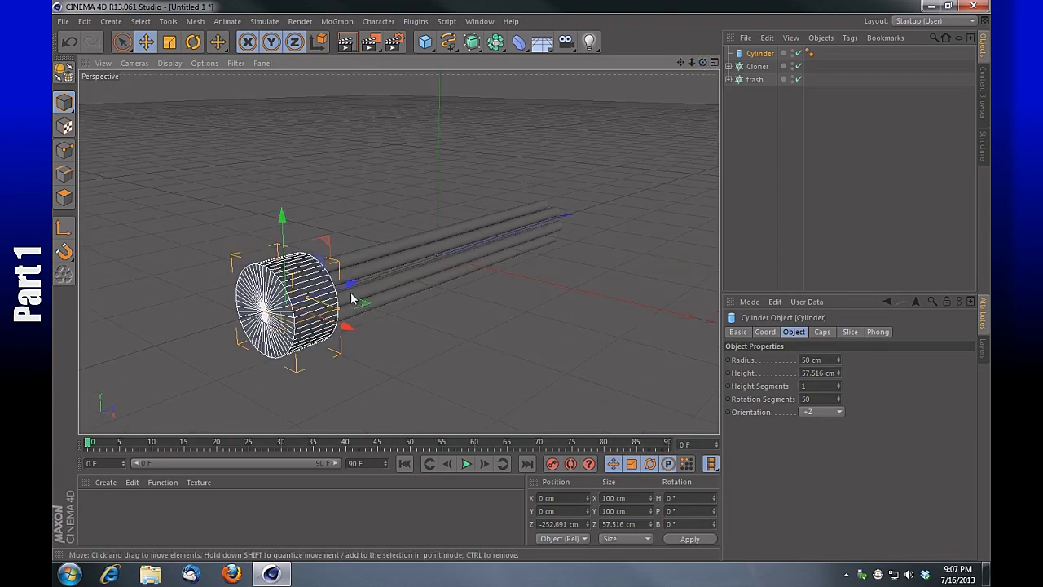
{"action": "left_click_drag", "start_coordinate": [359, 285], "coordinate": [368, 286]}
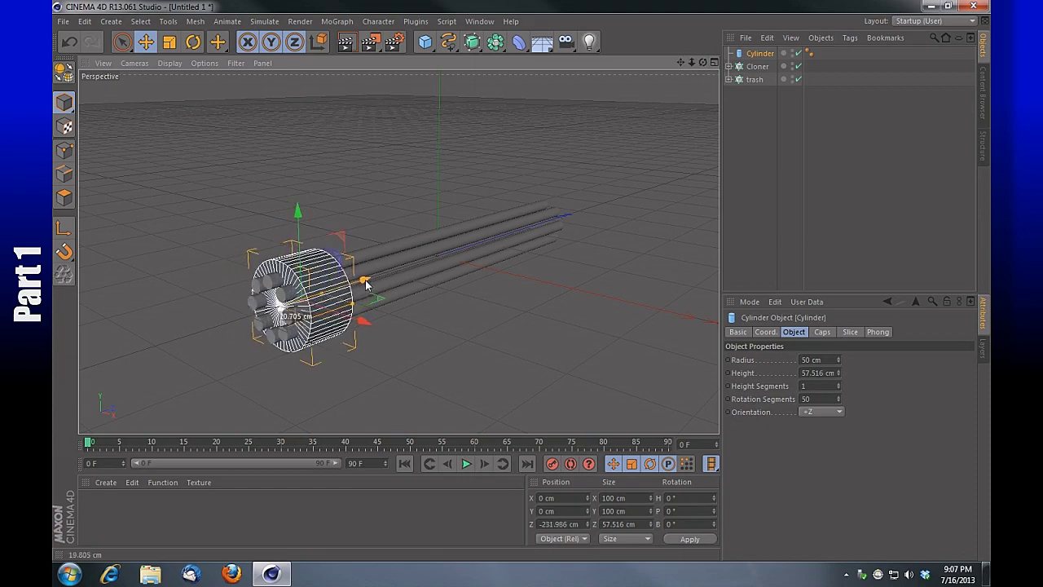
Reduce the front cylinder's radius to about 46 cm, leaving a narrow rim around the ring of barrels.
{"action": "left_click_drag", "start_coordinate": [703, 62], "coordinate": [774, 68]}
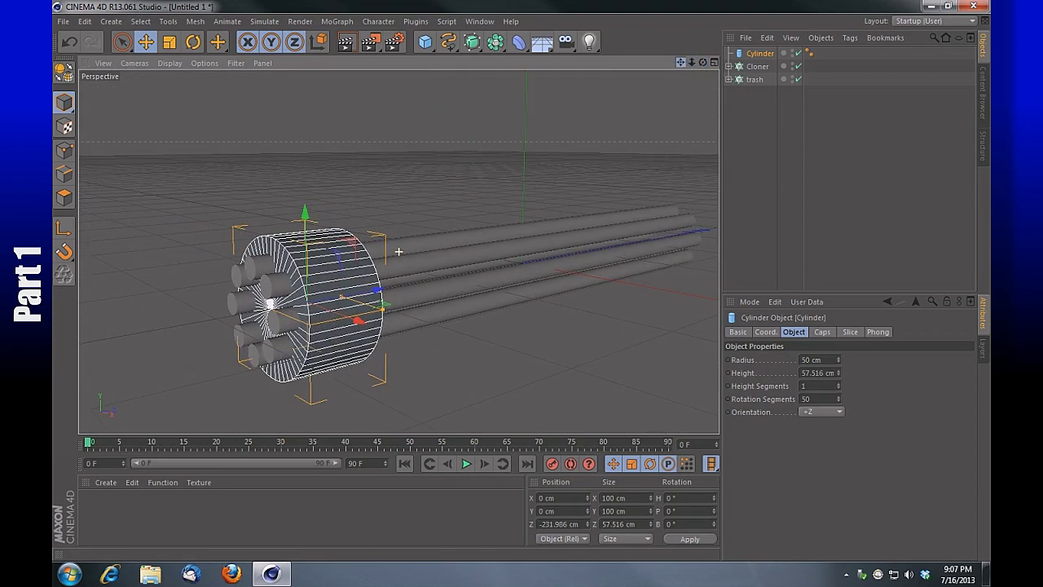
{"action": "left_click_drag", "start_coordinate": [703, 63], "coordinate": [799, 50]}
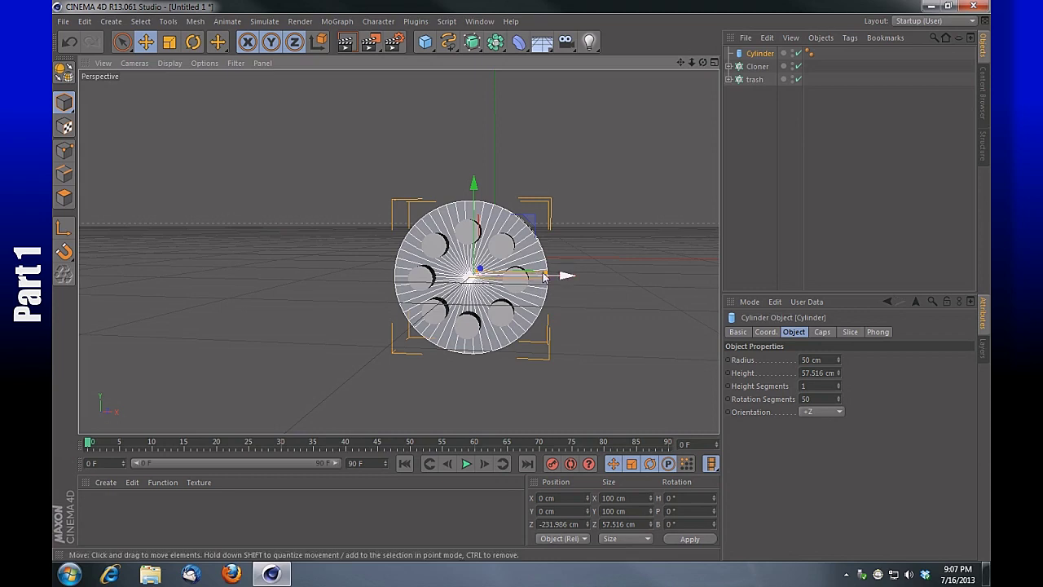
{"action": "left_click_drag", "start_coordinate": [547, 276], "coordinate": [539, 280]}
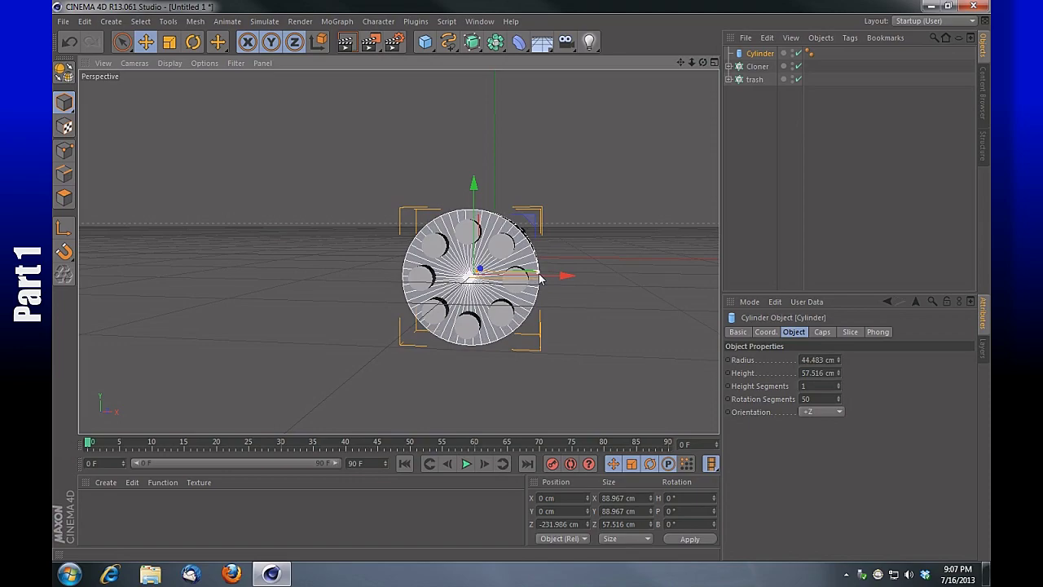
{"action": "left_click_drag", "start_coordinate": [692, 63], "coordinate": [385, 4]}
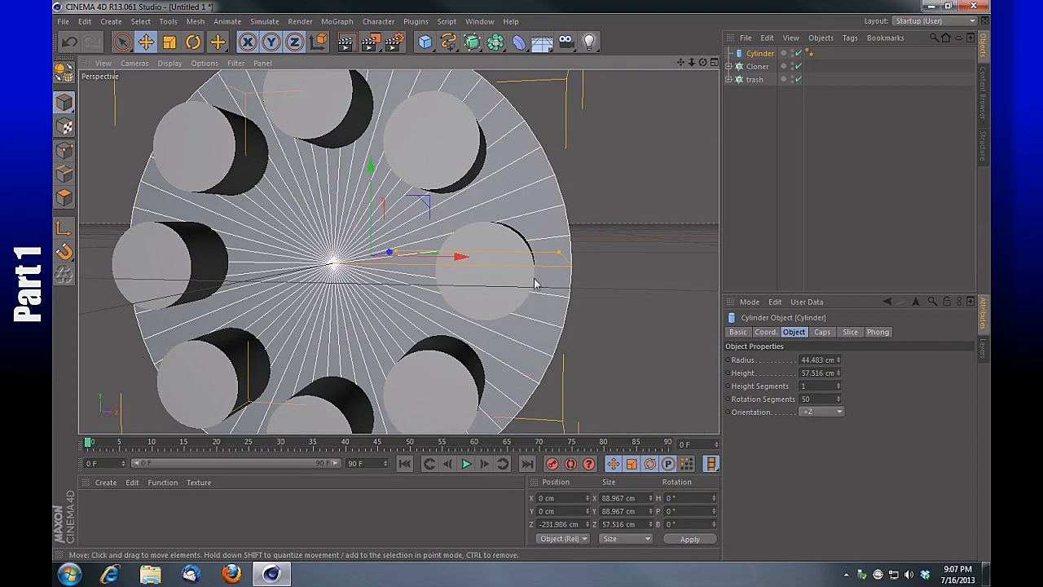
{"action": "left_click_drag", "start_coordinate": [561, 257], "coordinate": [568, 259]}
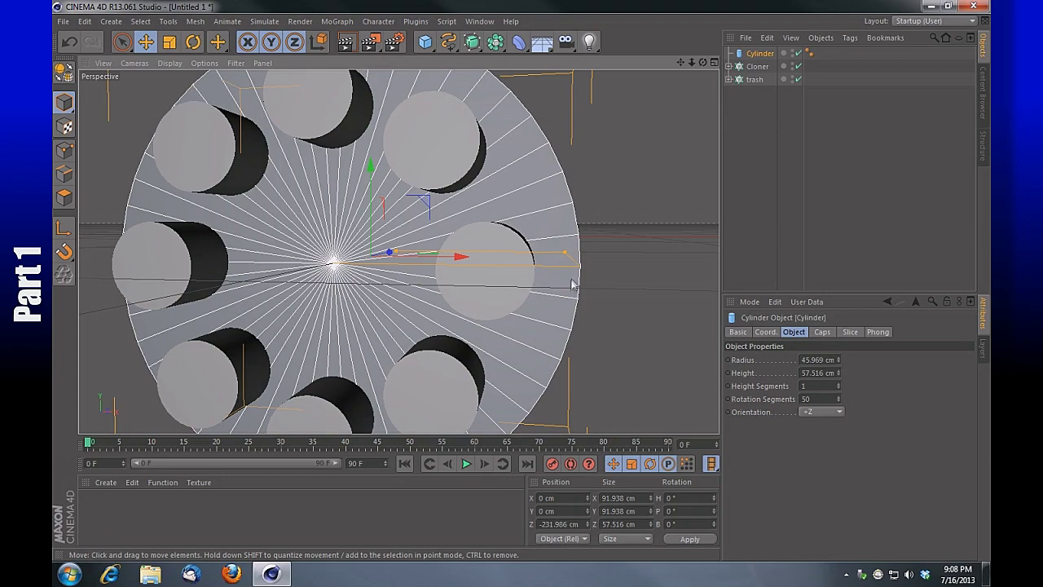
Convert the front cylinder to an editable polygon object and set up Live Selection in polygon mode on it.
{"action": "mouse_move", "coordinate": [691, 63]}
{"action": "left_mouse_down"}
{"action": "mouse_move", "coordinate": [700, 67]}
{"action": "mouse_move", "coordinate": [652, 68]}
{"action": "mouse_move", "coordinate": [713, 64]}
{"action": "mouse_move", "coordinate": [683, 63]}
{"action": "mouse_move", "coordinate": [734, 75]}
{"action": "mouse_move", "coordinate": [704, 65]}
{"action": "mouse_move", "coordinate": [705, 79]}
{"action": "left_mouse_up"}
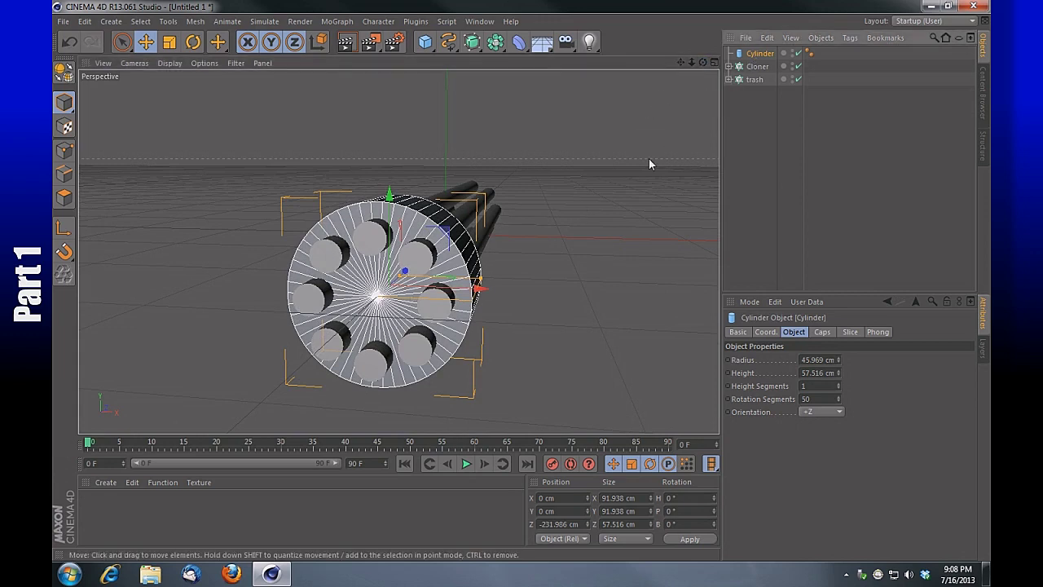
{"action": "key", "text": "c"}
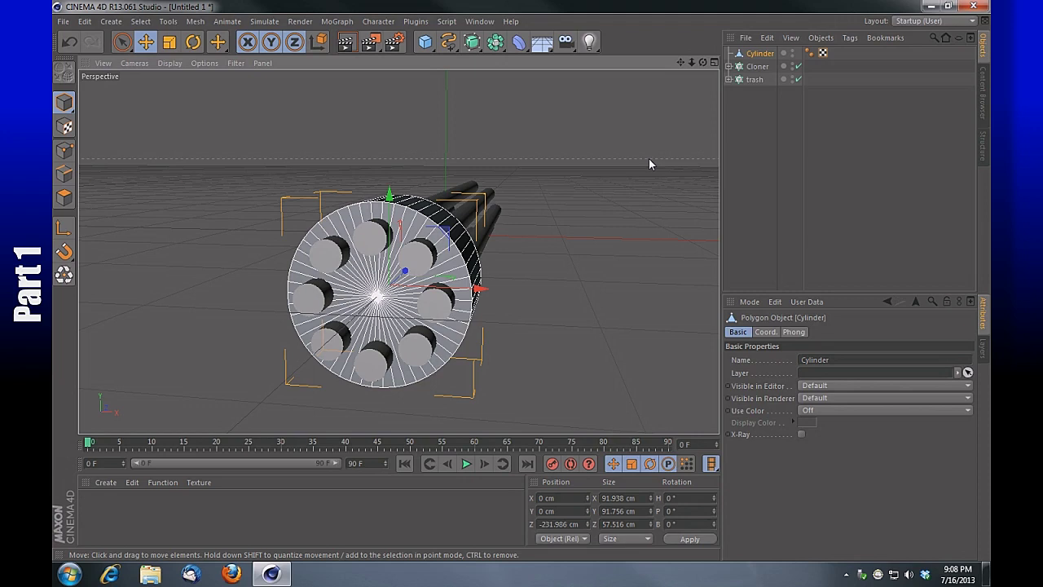
{"action": "left_click", "coordinate": [581, 310]}
{"action": "left_click", "coordinate": [65, 197]}
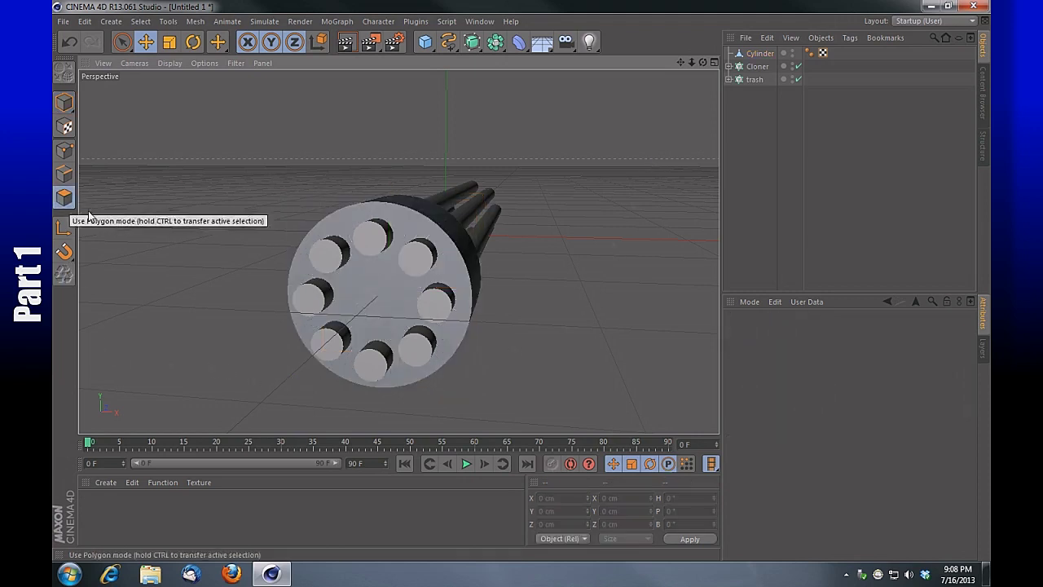
{"action": "left_click_drag", "start_coordinate": [123, 42], "coordinate": [176, 60]}
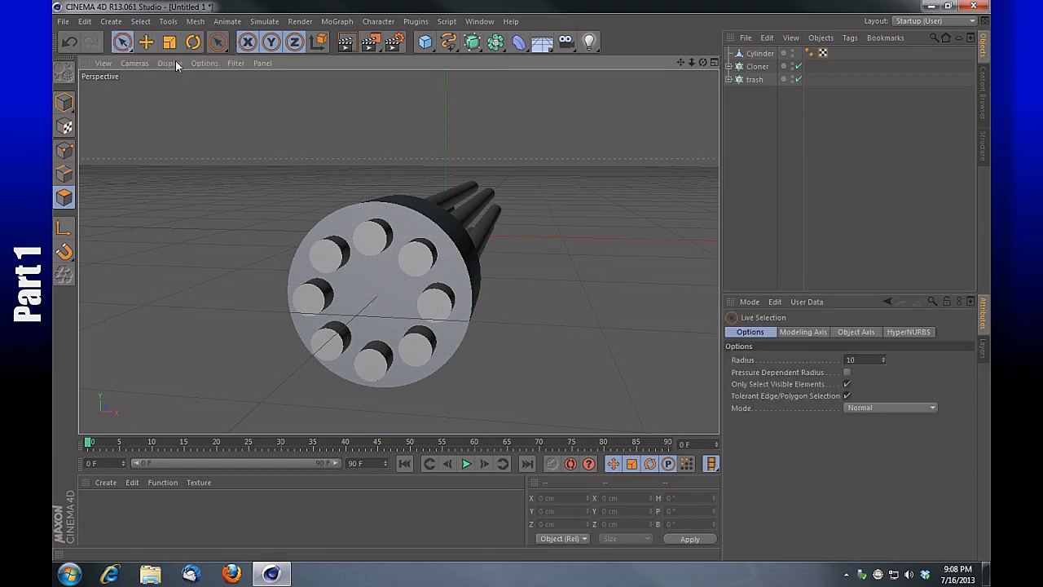
{"action": "left_click", "coordinate": [759, 53]}
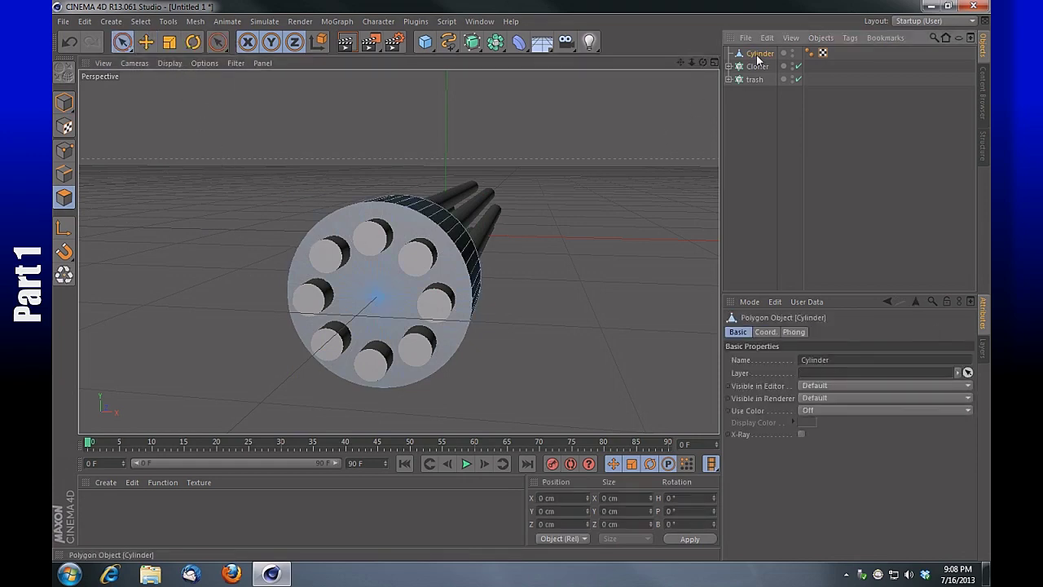
Select all polygons of the cylinder's front and back caps, disabling the Cloner and trash objects to expose the back cap.
{"action": "left_click_drag", "start_coordinate": [690, 63], "coordinate": [738, 63]}
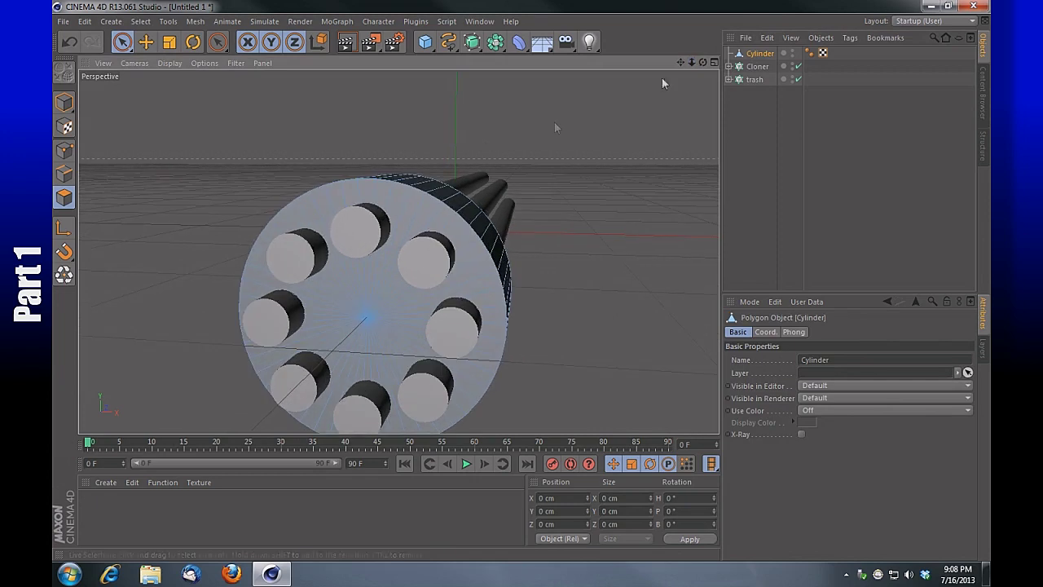
{"action": "mouse_move", "coordinate": [321, 207]}
{"action": "left_mouse_down"}
{"action": "mouse_move", "coordinate": [432, 222]}
{"action": "mouse_move", "coordinate": [460, 319]}
{"action": "mouse_move", "coordinate": [434, 384]}
{"action": "mouse_move", "coordinate": [352, 410]}
{"action": "mouse_move", "coordinate": [291, 373]}
{"action": "mouse_move", "coordinate": [277, 276]}
{"action": "mouse_move", "coordinate": [308, 225]}
{"action": "mouse_move", "coordinate": [326, 235]}
{"action": "mouse_move", "coordinate": [303, 202]}
{"action": "left_mouse_up"}
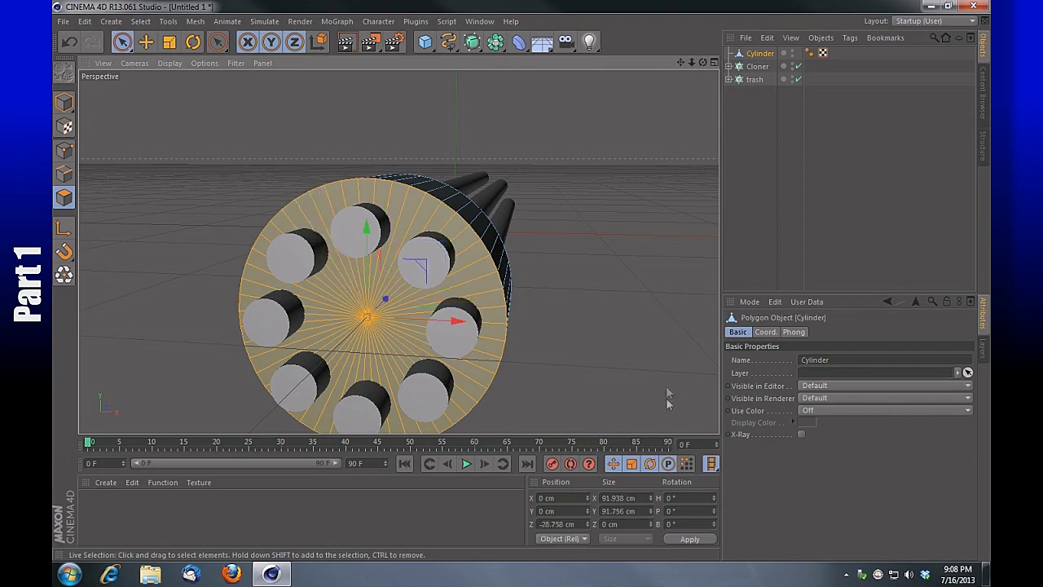
{"action": "left_click_drag", "start_coordinate": [703, 61], "coordinate": [619, 69]}
{"action": "left_click_drag", "start_coordinate": [398, 251], "coordinate": [398, 251]}
{"action": "left_click_drag", "start_coordinate": [681, 62], "coordinate": [400, 250]}
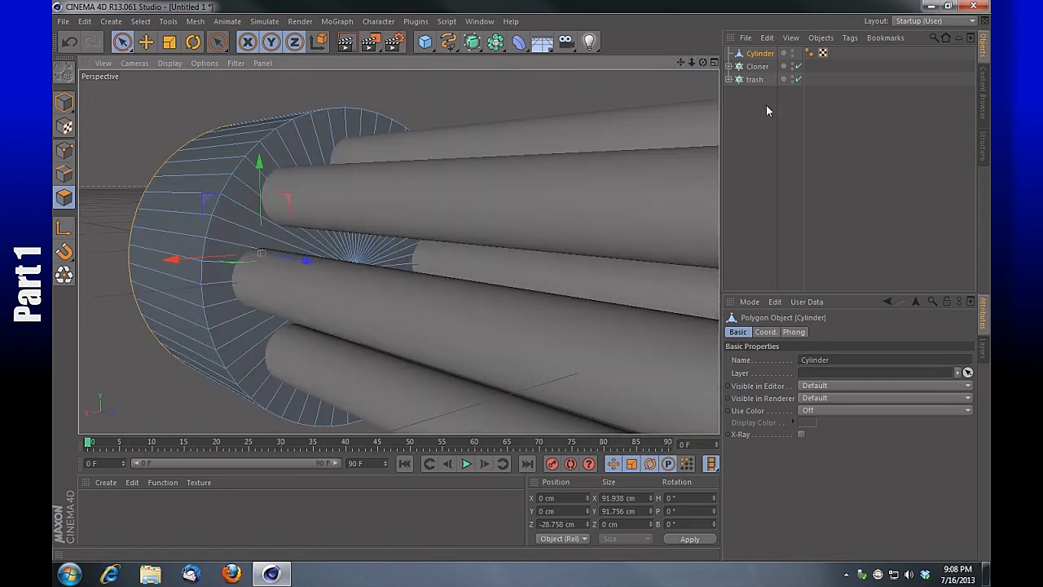
{"action": "left_click", "coordinate": [798, 67]}
{"action": "left_click", "coordinate": [798, 80]}
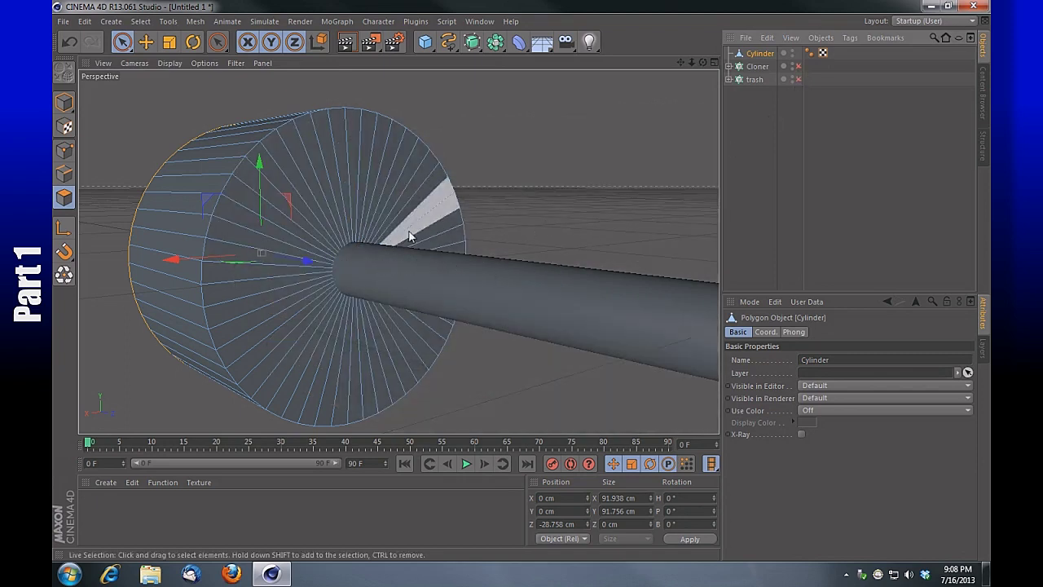
{"action": "mouse_move", "coordinate": [417, 236]}
{"action": "left_mouse_down"}
{"action": "mouse_move", "coordinate": [377, 200]}
{"action": "mouse_move", "coordinate": [298, 233]}
{"action": "mouse_move", "coordinate": [325, 298]}
{"action": "mouse_move", "coordinate": [378, 291]}
{"action": "mouse_move", "coordinate": [391, 244]}
{"action": "left_mouse_up"}
Inset the selected front and back cap polygons with Extrude Inner by about 1.6 cm, leaving a thin rim.
{"action": "left_click_drag", "start_coordinate": [691, 62], "coordinate": [636, 65]}
{"action": "left_click_drag", "start_coordinate": [703, 63], "coordinate": [938, 43]}
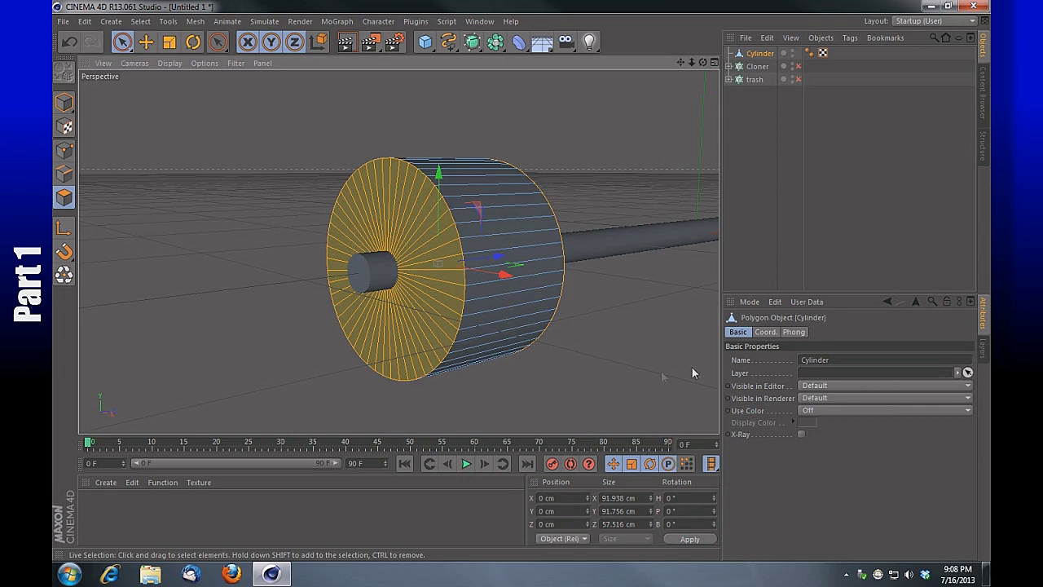
{"action": "right_click", "coordinate": [192, 222]}
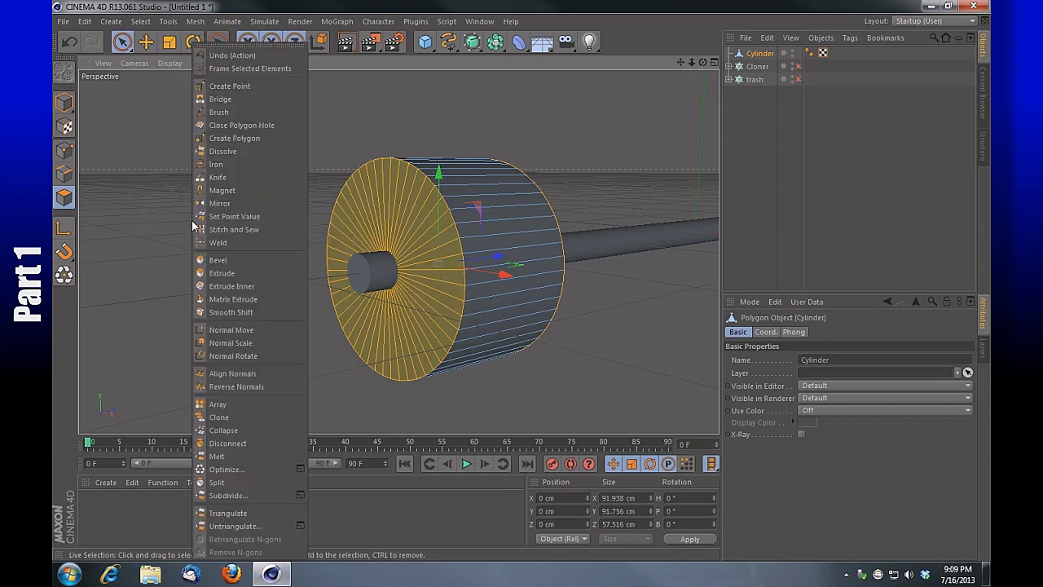
{"action": "left_click", "coordinate": [238, 286]}
{"action": "scroll", "coordinate": [398, 252], "scroll_direction": "up", "scroll_amount": 2}
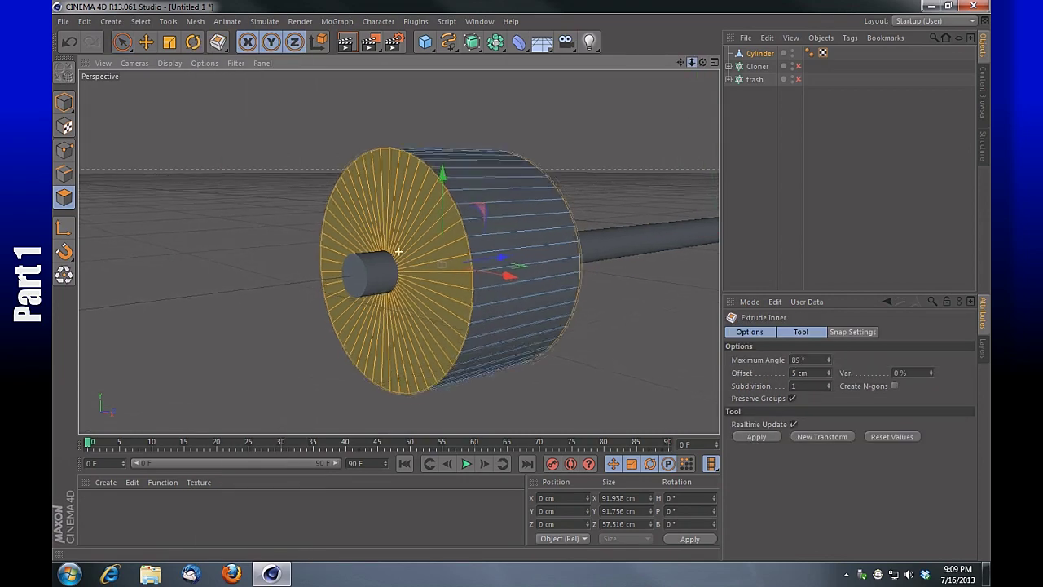
{"action": "scroll", "coordinate": [398, 252], "scroll_direction": "up", "scroll_amount": 1}
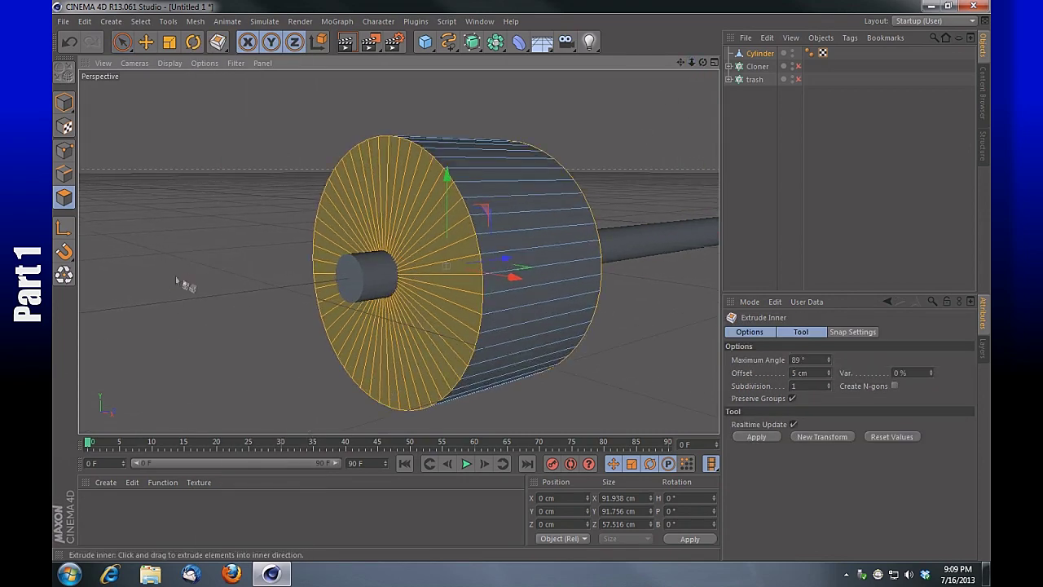
{"action": "left_click_drag", "start_coordinate": [229, 297], "coordinate": [241, 297]}
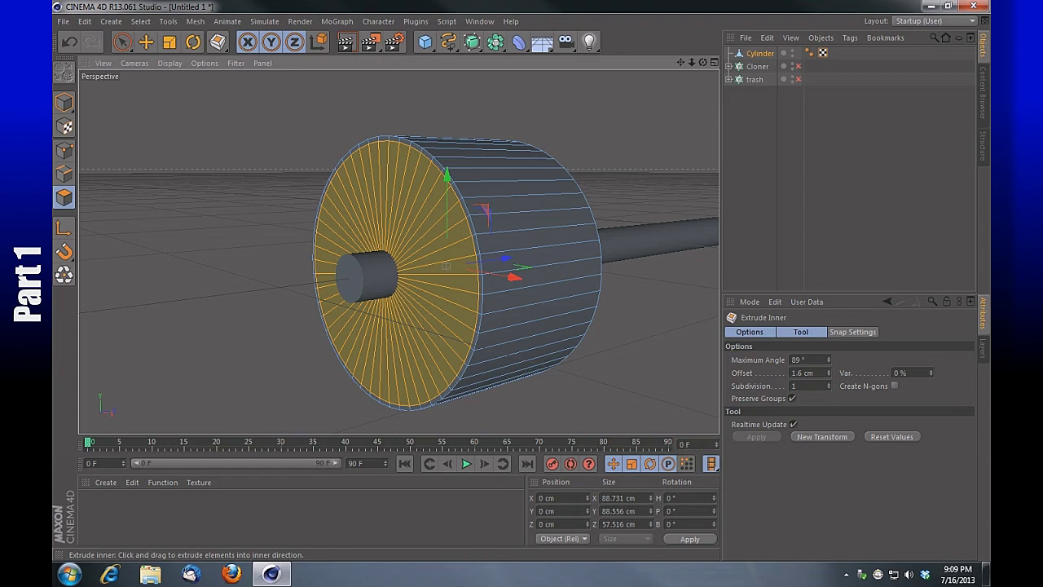
Extrude both inset caps into the cylinder with an offset of about -23.3 cm.
{"action": "left_click_drag", "start_coordinate": [703, 63], "coordinate": [757, 77]}
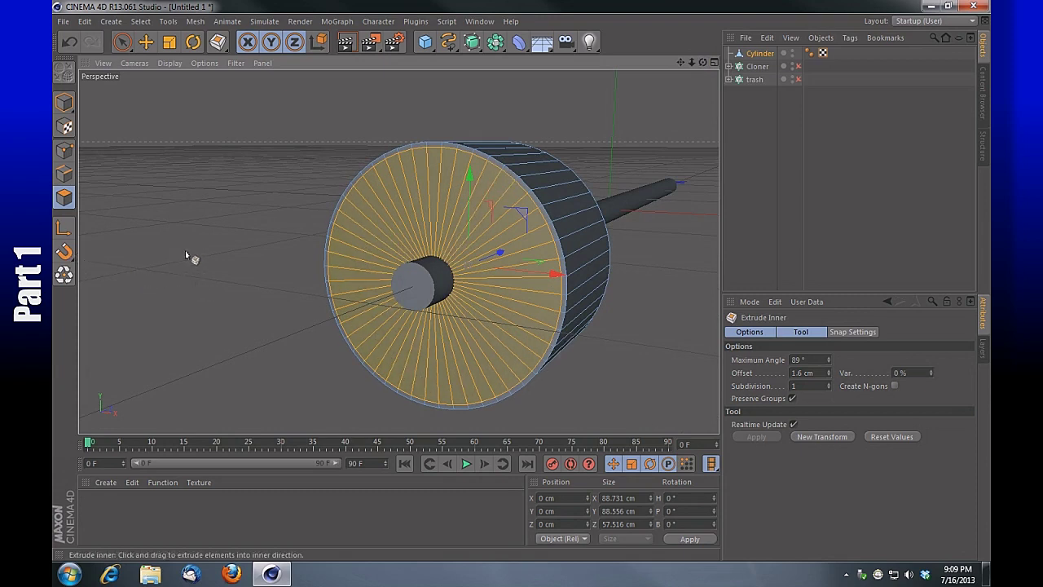
{"action": "right_click", "coordinate": [199, 251]}
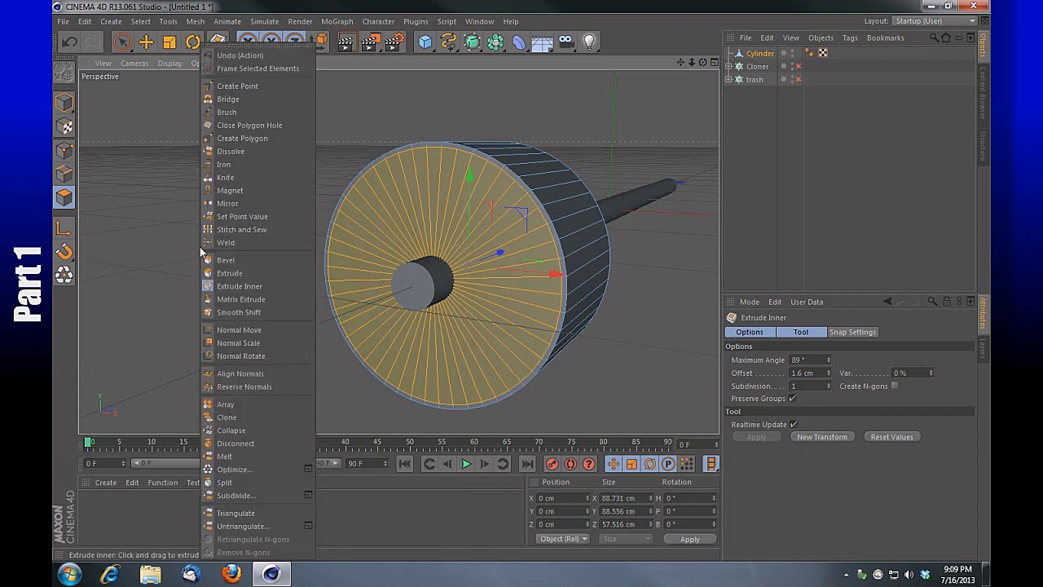
{"action": "left_click", "coordinate": [230, 273]}
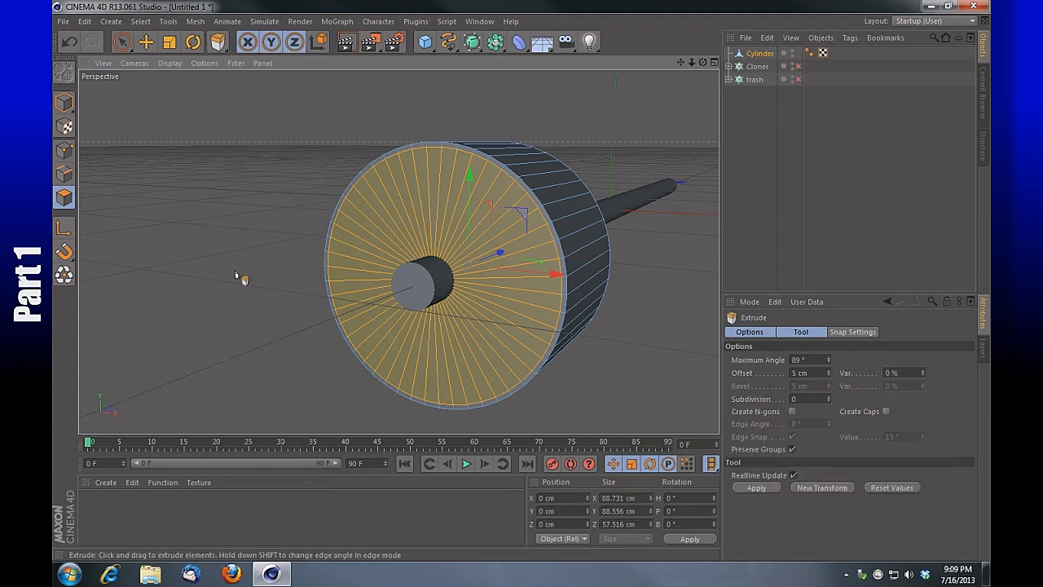
{"action": "left_click_drag", "start_coordinate": [273, 294], "coordinate": [147, 296]}
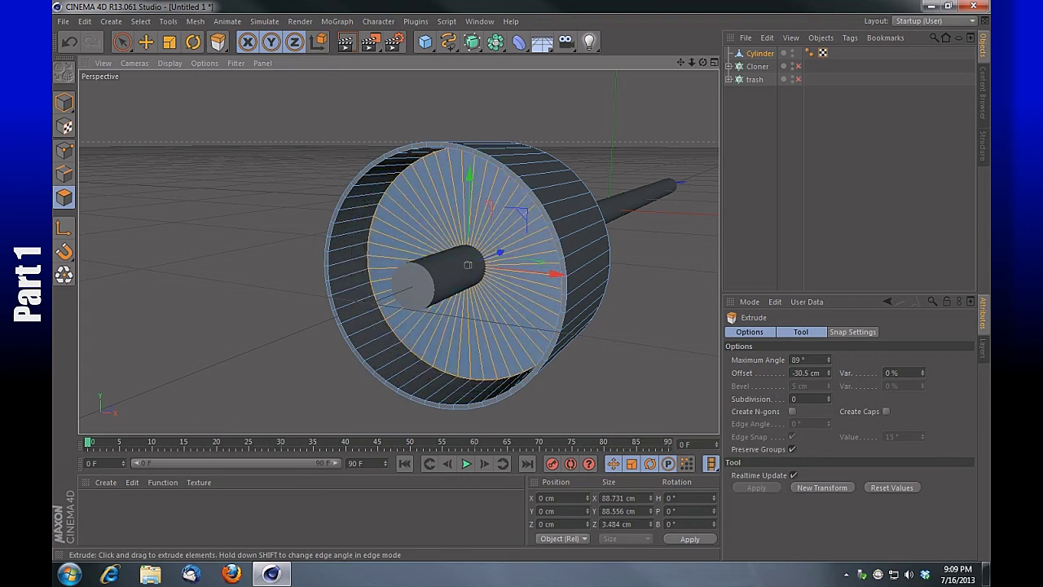
{"action": "left_click_drag", "start_coordinate": [147, 296], "coordinate": [172, 296]}
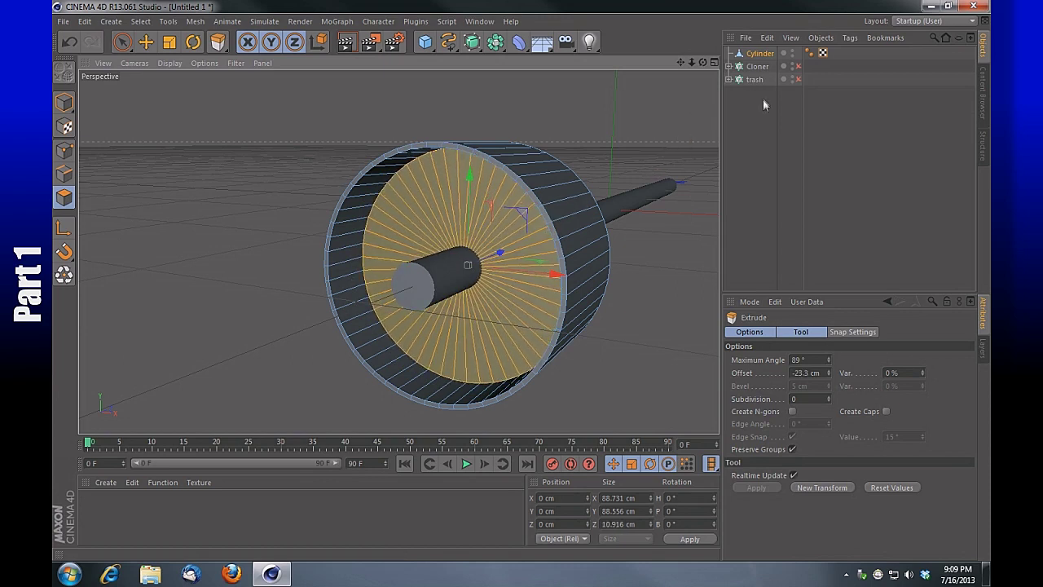
Examine the recessed caps inside the cylinder with X-Ray, clear the polygon selection and switch X-Ray off again.
{"action": "left_click", "coordinate": [760, 54]}
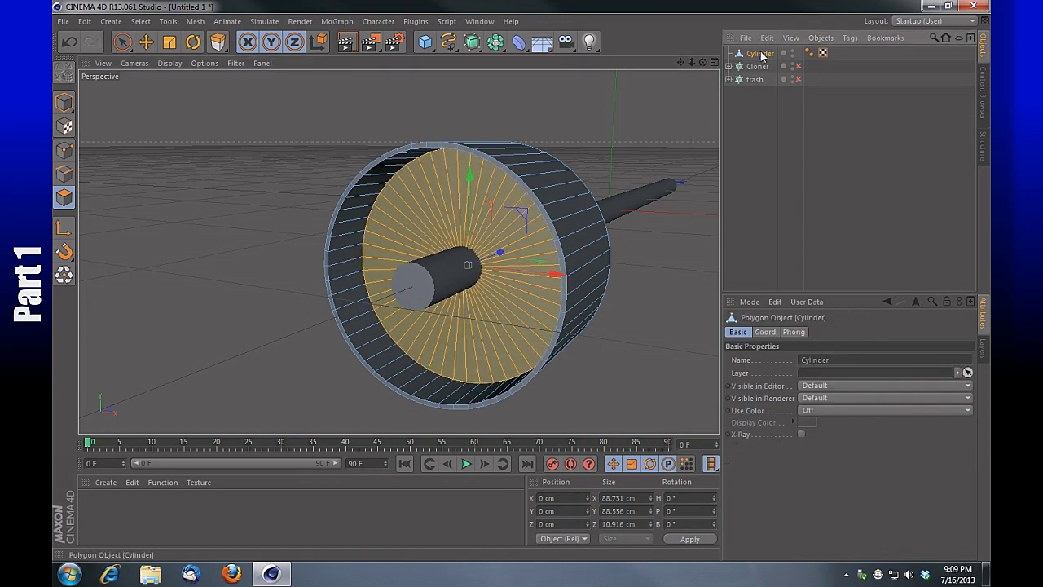
{"action": "left_click", "coordinate": [801, 434]}
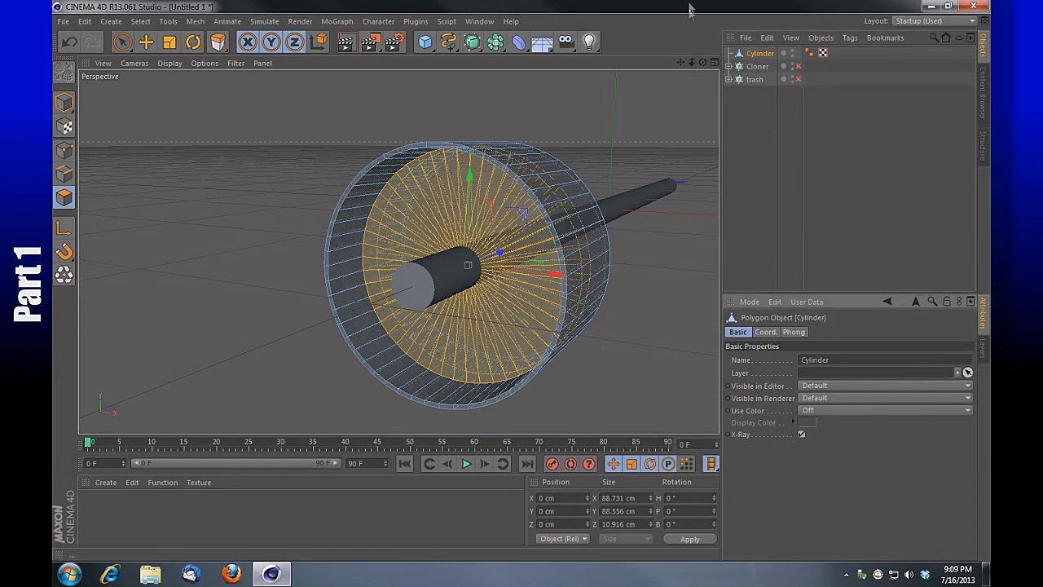
{"action": "mouse_move", "coordinate": [704, 63]}
{"action": "left_mouse_down"}
{"action": "mouse_move", "coordinate": [599, 50]}
{"action": "mouse_move", "coordinate": [591, 71]}
{"action": "mouse_move", "coordinate": [554, 66]}
{"action": "mouse_move", "coordinate": [639, 41]}
{"action": "mouse_move", "coordinate": [714, 57]}
{"action": "left_mouse_up"}
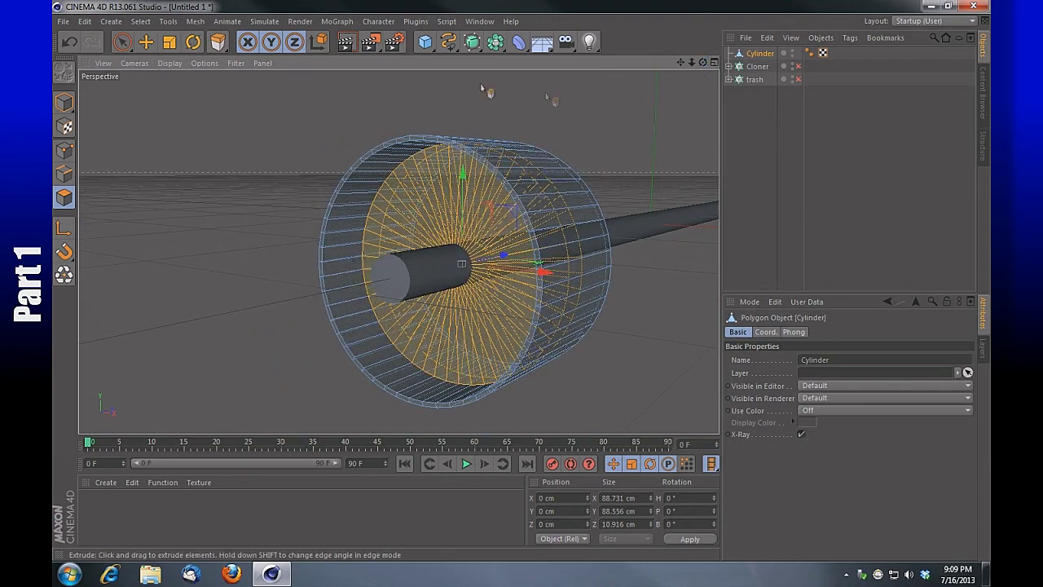
{"action": "left_click", "coordinate": [122, 43]}
{"action": "left_click", "coordinate": [206, 129]}
{"action": "left_click_drag", "start_coordinate": [703, 63], "coordinate": [738, 52]}
{"action": "mouse_move", "coordinate": [398, 251]}
{"action": "left_mouse_down", "text": "alt"}
{"action": "mouse_move", "coordinate": [354, 265]}
{"action": "mouse_move", "coordinate": [398, 244]}
{"action": "mouse_move", "coordinate": [377, 259]}
{"action": "left_mouse_up", "text": "alt"}
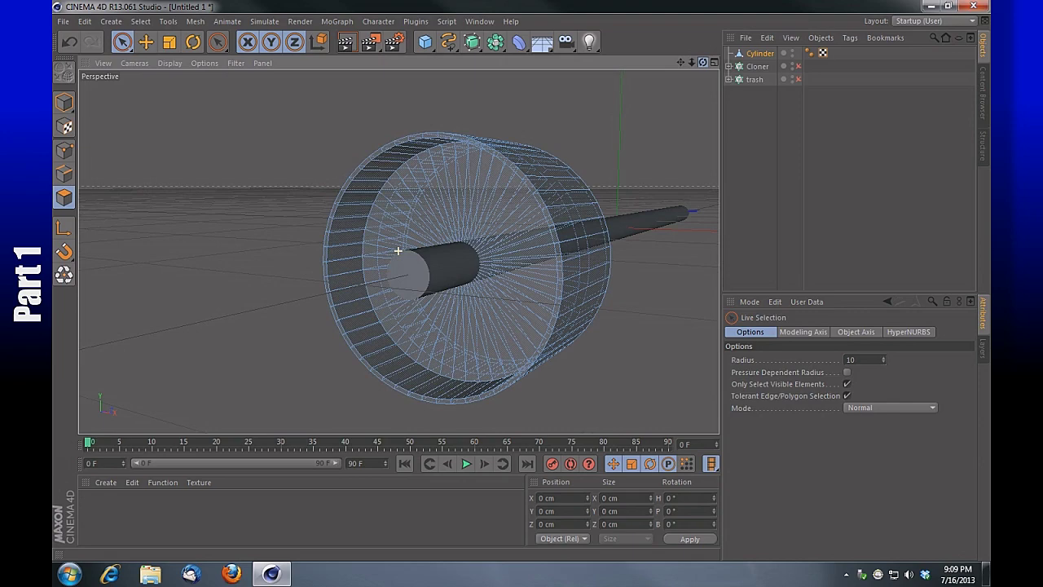
{"action": "left_click_drag", "start_coordinate": [693, 62], "coordinate": [727, 66]}
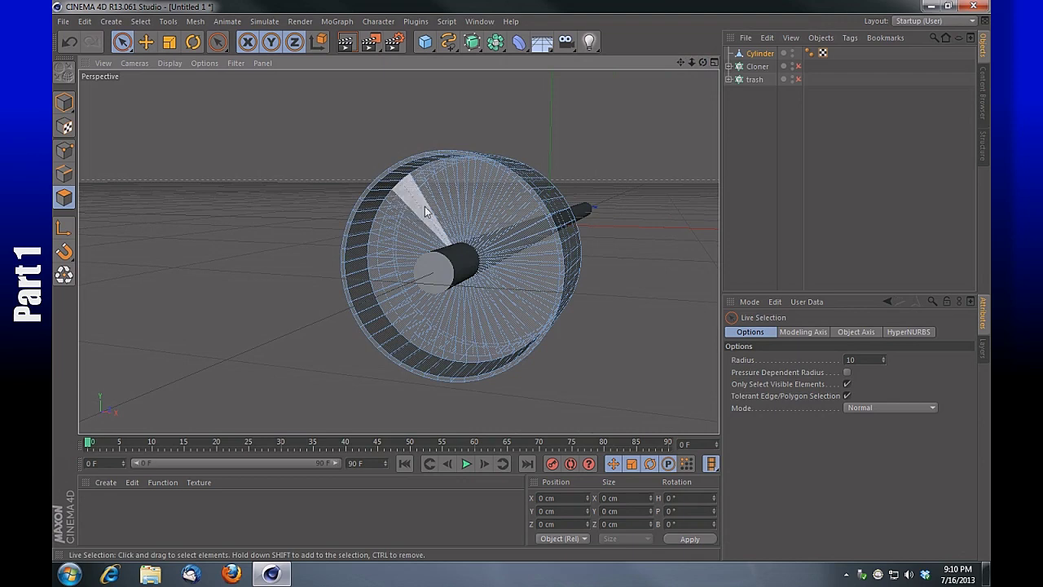
{"action": "left_click", "coordinate": [758, 53]}
{"action": "left_click", "coordinate": [801, 433]}
Select all the triangular polygons of the recessed front cap and delete them.
{"action": "mouse_move", "coordinate": [469, 167]}
{"action": "left_mouse_down"}
{"action": "mouse_move", "coordinate": [465, 188]}
{"action": "mouse_move", "coordinate": [430, 205]}
{"action": "mouse_move", "coordinate": [470, 203]}
{"action": "mouse_move", "coordinate": [510, 256]}
{"action": "left_mouse_up"}
{"action": "mouse_move", "coordinate": [481, 306]}
{"action": "left_mouse_down"}
{"action": "mouse_move", "coordinate": [412, 288]}
{"action": "mouse_move", "coordinate": [404, 207]}
{"action": "mouse_move", "coordinate": [416, 236]}
{"action": "mouse_move", "coordinate": [444, 175]}
{"action": "left_mouse_up"}
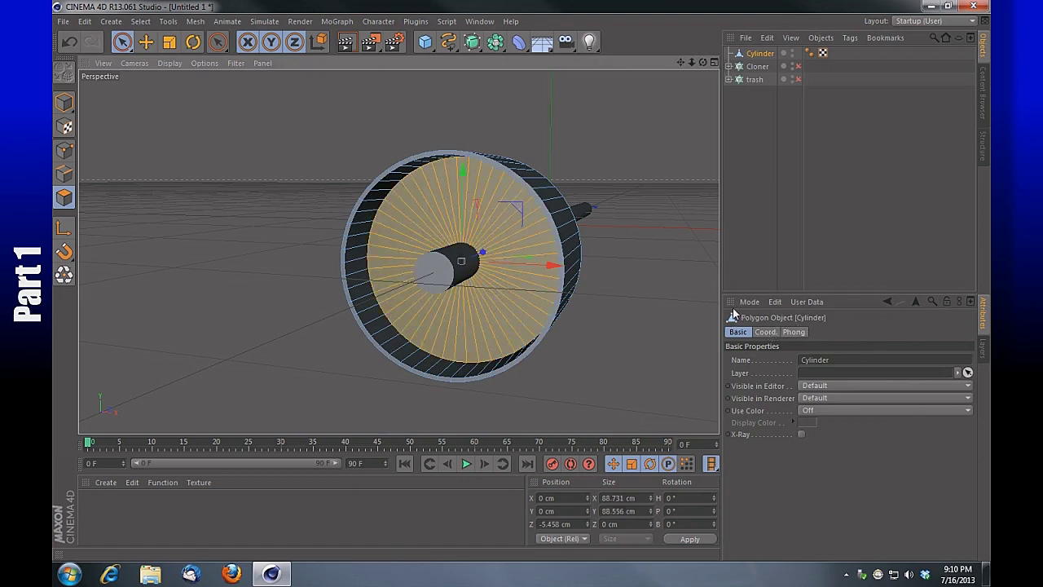
{"action": "key", "text": "Delete"}
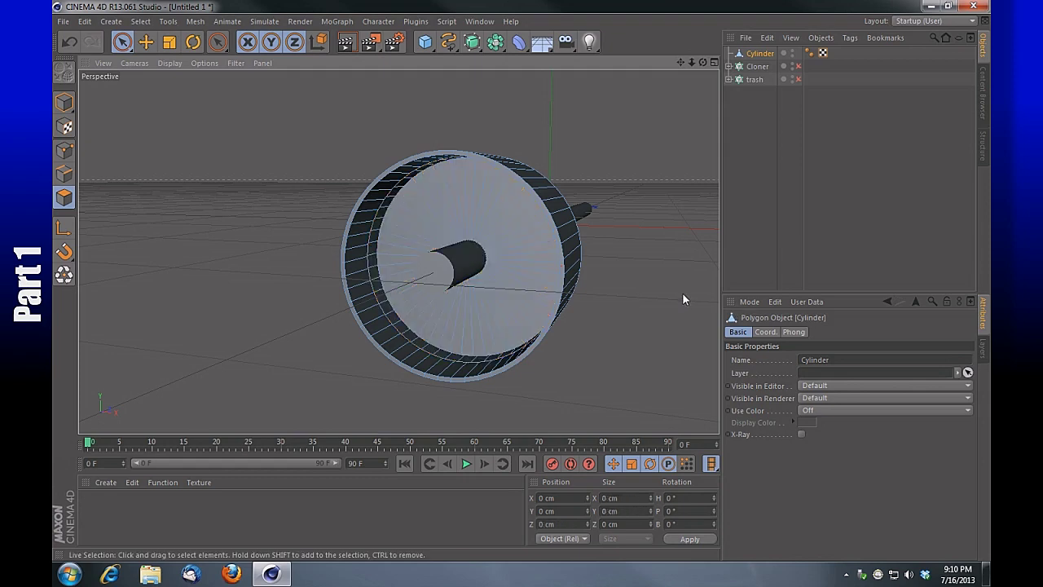
Fill the open front recess of the cylinder with a single face using Close Polygon Hole.
{"action": "right_click", "coordinate": [232, 250]}
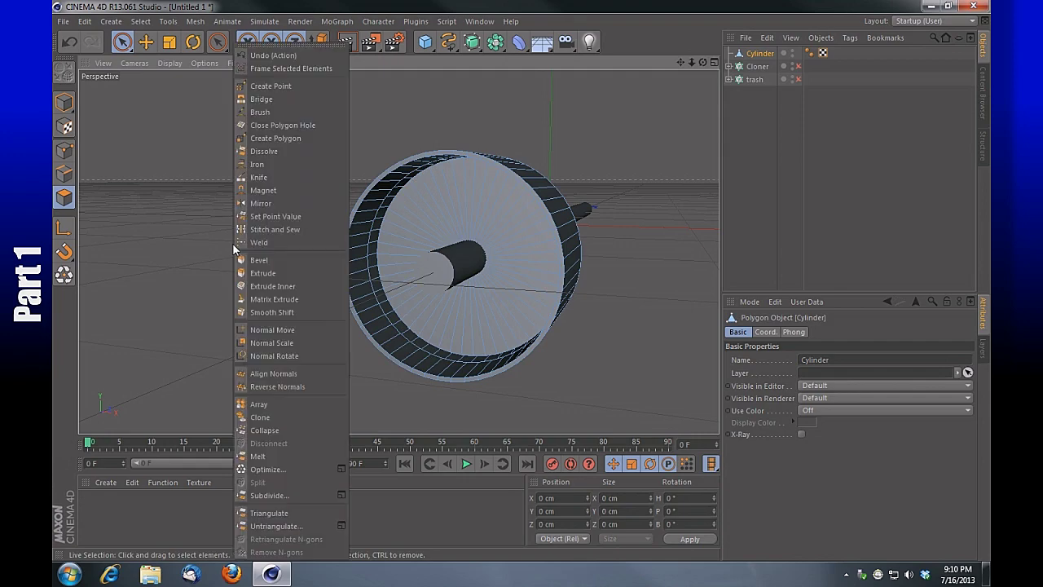
{"action": "left_click", "coordinate": [318, 127]}
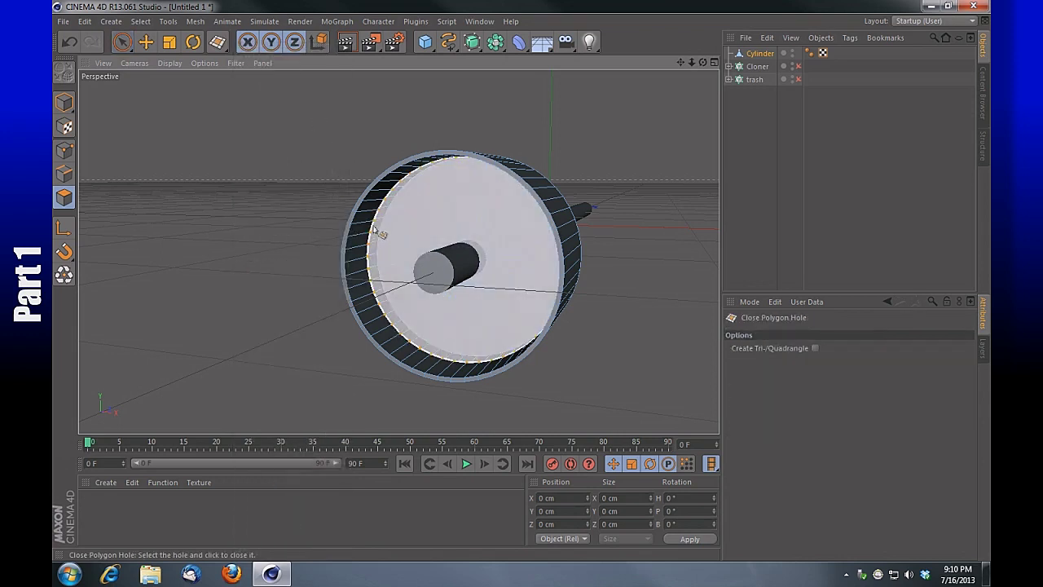
{"action": "left_click", "coordinate": [385, 218]}
{"action": "left_click_drag", "start_coordinate": [689, 62], "coordinate": [726, 63]}
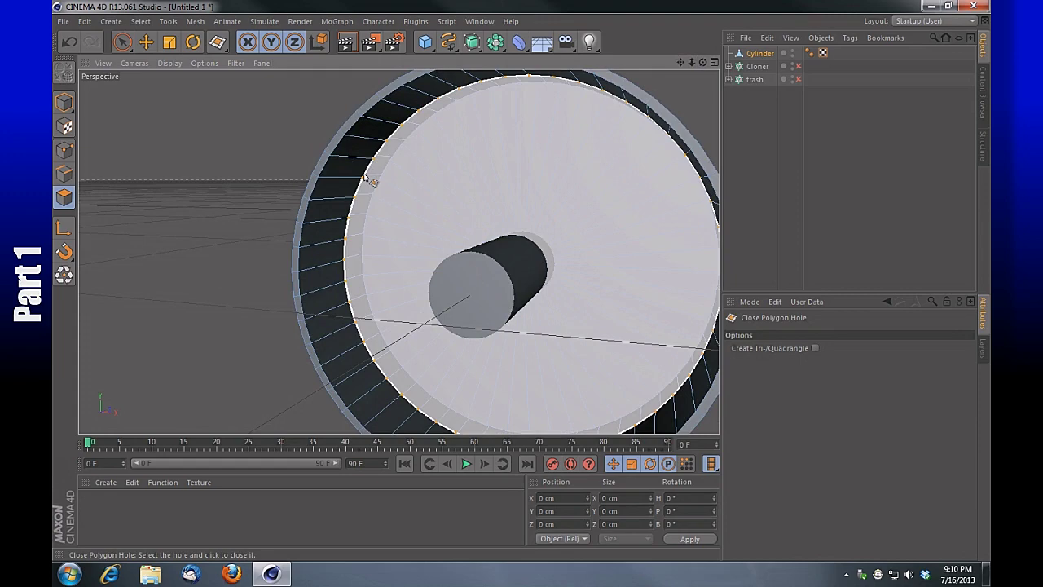
{"action": "left_click", "coordinate": [364, 175]}
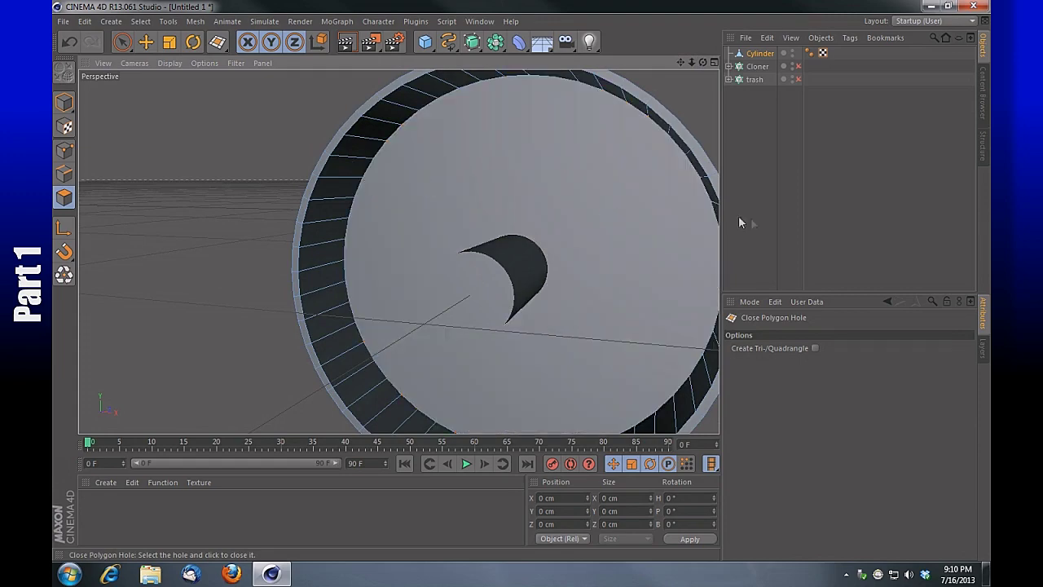
Select all the triangular polygons of the cylinder's recessed back cap and delete them.
{"action": "left_click_drag", "start_coordinate": [692, 63], "coordinate": [397, 251]}
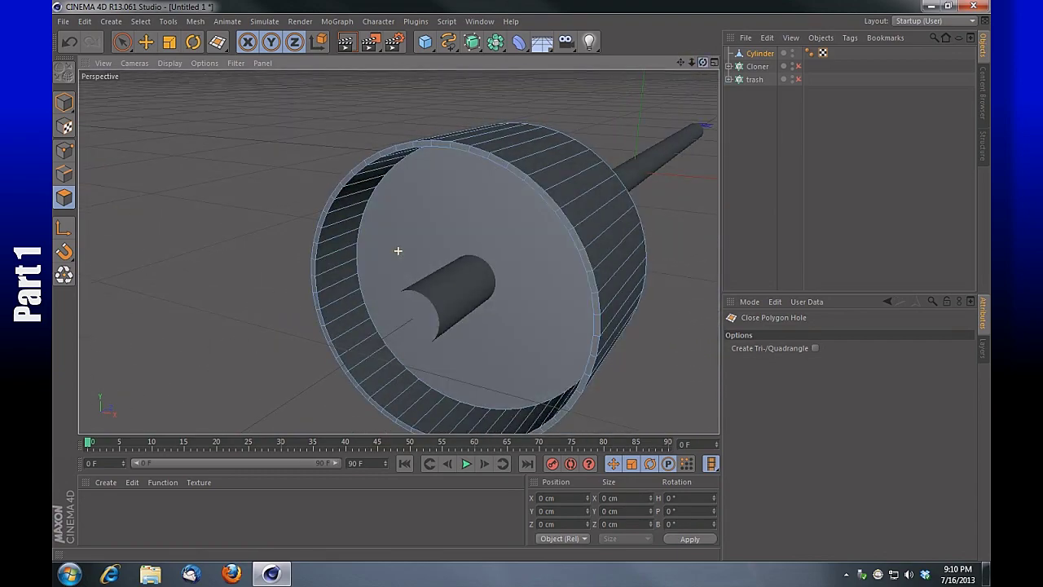
{"action": "left_click_drag", "start_coordinate": [706, 63], "coordinate": [398, 251]}
{"action": "left_click", "coordinate": [121, 42]}
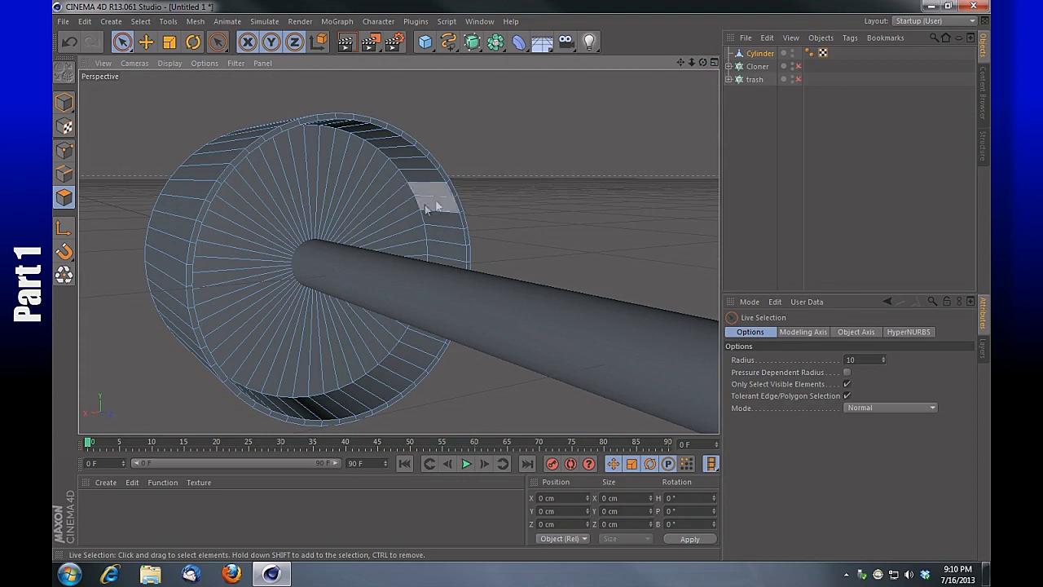
{"action": "left_click_drag", "start_coordinate": [703, 64], "coordinate": [398, 251]}
{"action": "left_click_drag", "start_coordinate": [682, 62], "coordinate": [717, 65]}
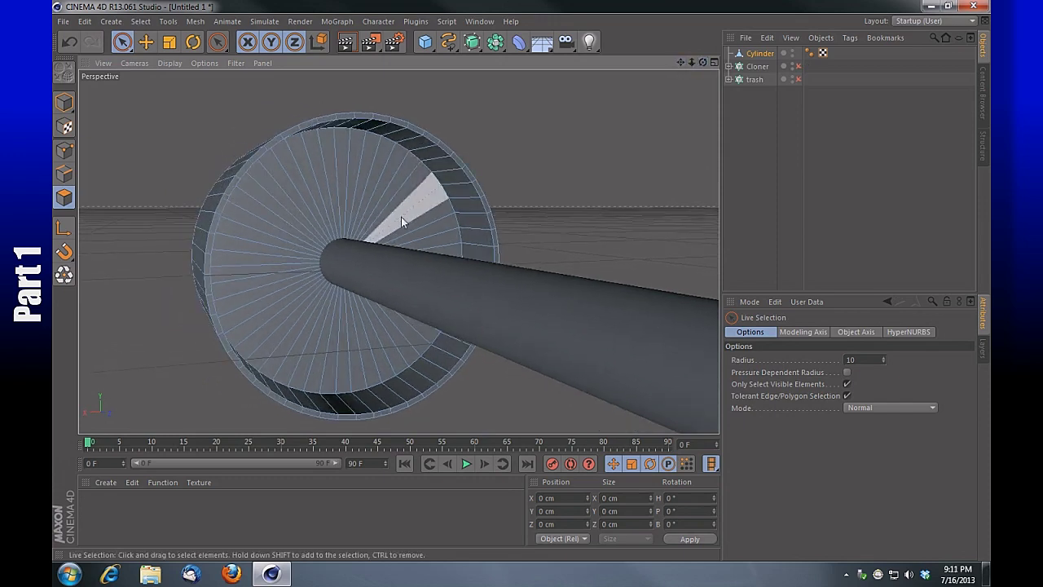
{"action": "mouse_move", "coordinate": [399, 213]}
{"action": "left_mouse_down"}
{"action": "mouse_move", "coordinate": [363, 191]}
{"action": "mouse_move", "coordinate": [305, 209]}
{"action": "mouse_move", "coordinate": [302, 267]}
{"action": "mouse_move", "coordinate": [343, 303]}
{"action": "mouse_move", "coordinate": [382, 285]}
{"action": "mouse_move", "coordinate": [391, 232]}
{"action": "mouse_move", "coordinate": [433, 184]}
{"action": "left_mouse_up"}
{"action": "mouse_move", "coordinate": [702, 63]}
{"action": "left_mouse_down"}
{"action": "mouse_move", "coordinate": [733, 61]}
{"action": "mouse_move", "coordinate": [688, 83]}
{"action": "left_mouse_up"}
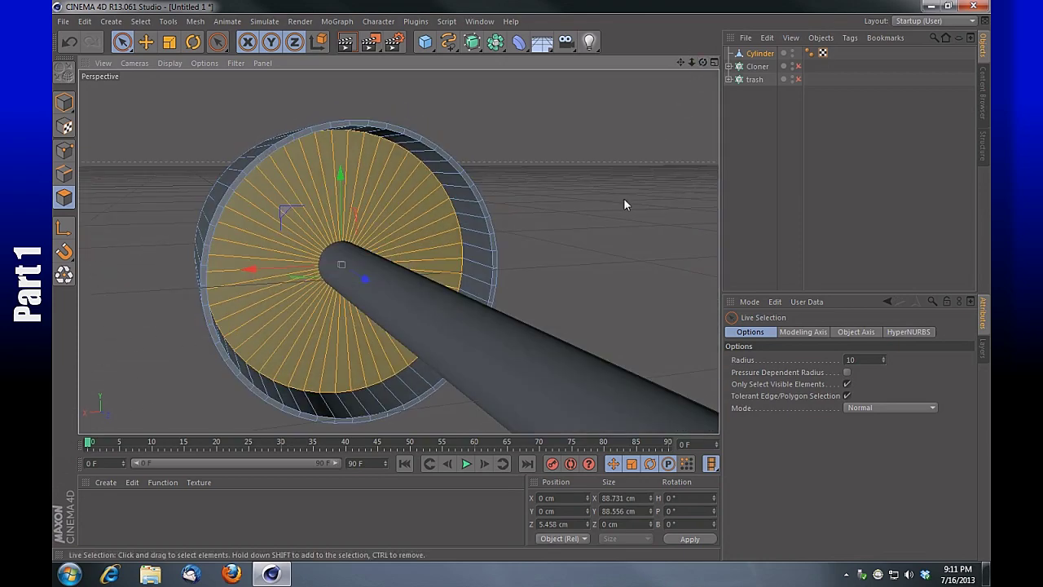
{"action": "key", "text": "Delete"}
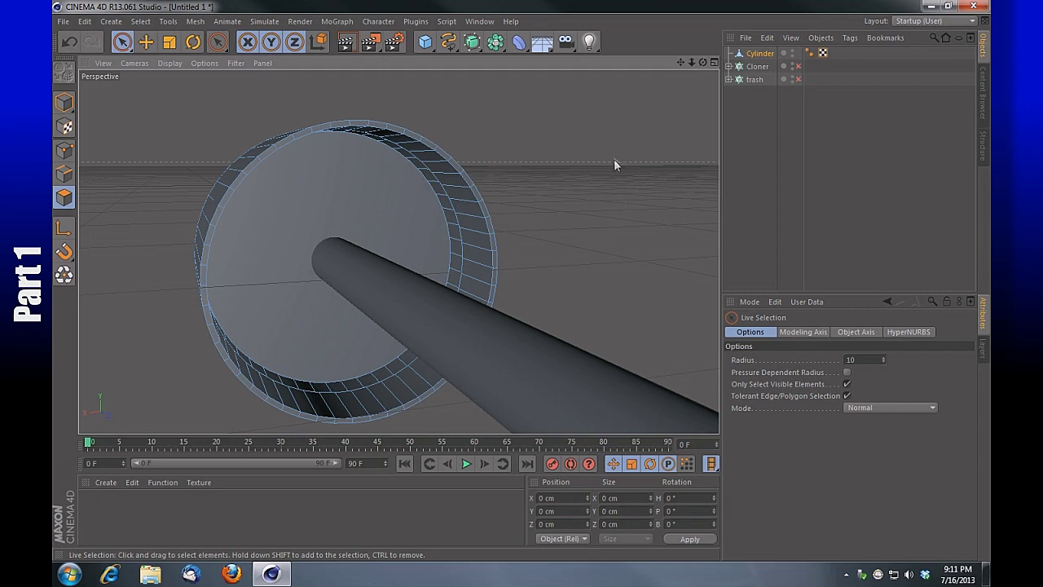
Fill the cylinder's open back recess with a single face using Close Polygon Hole.
{"action": "right_click", "coordinate": [616, 159]}
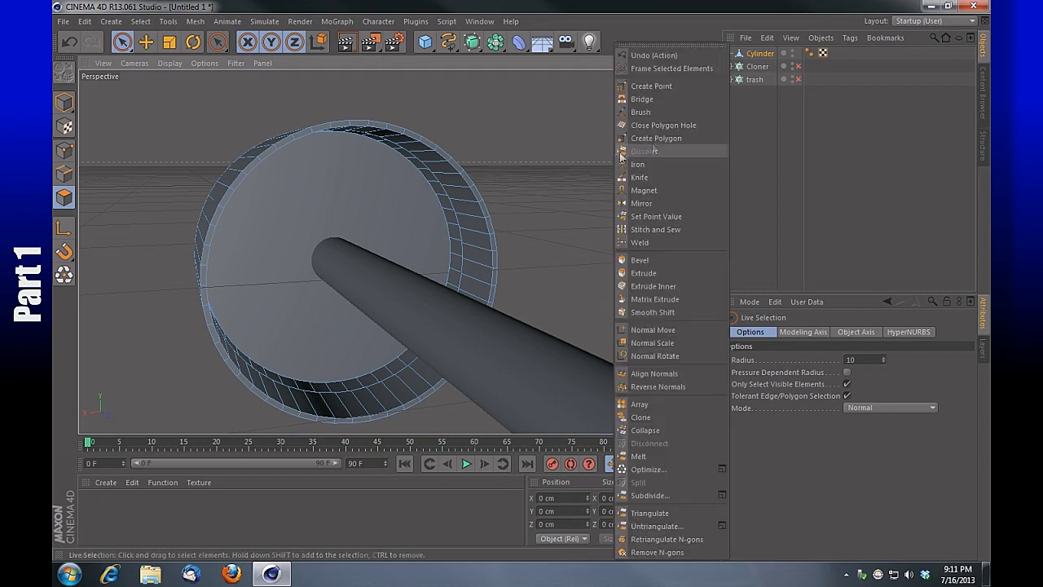
{"action": "left_click", "coordinate": [701, 126]}
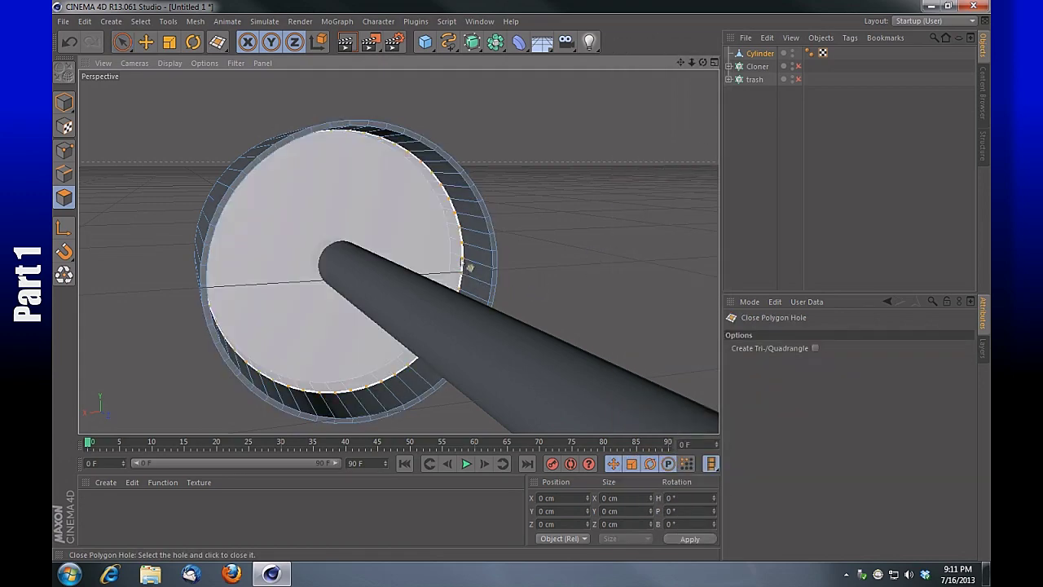
{"action": "left_click_drag", "start_coordinate": [692, 62], "coordinate": [768, 62]}
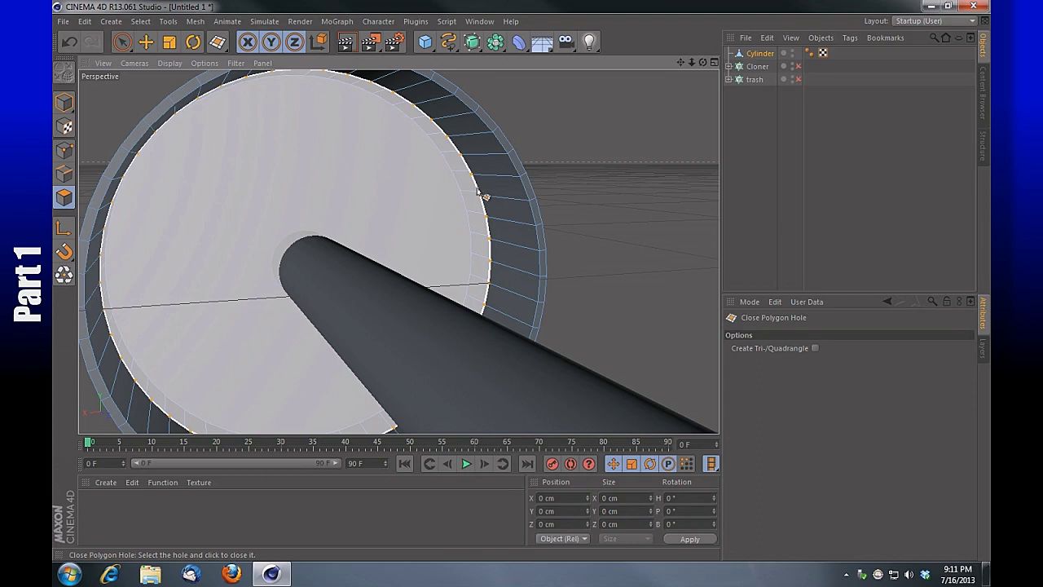
{"action": "left_click", "coordinate": [480, 194]}
Turn on X-Ray for the cylinder and render the view to check both recessed caps.
{"action": "left_click_drag", "start_coordinate": [690, 63], "coordinate": [740, 68]}
{"action": "left_click_drag", "start_coordinate": [398, 251], "coordinate": [398, 251]}
{"action": "left_click", "coordinate": [760, 53]}
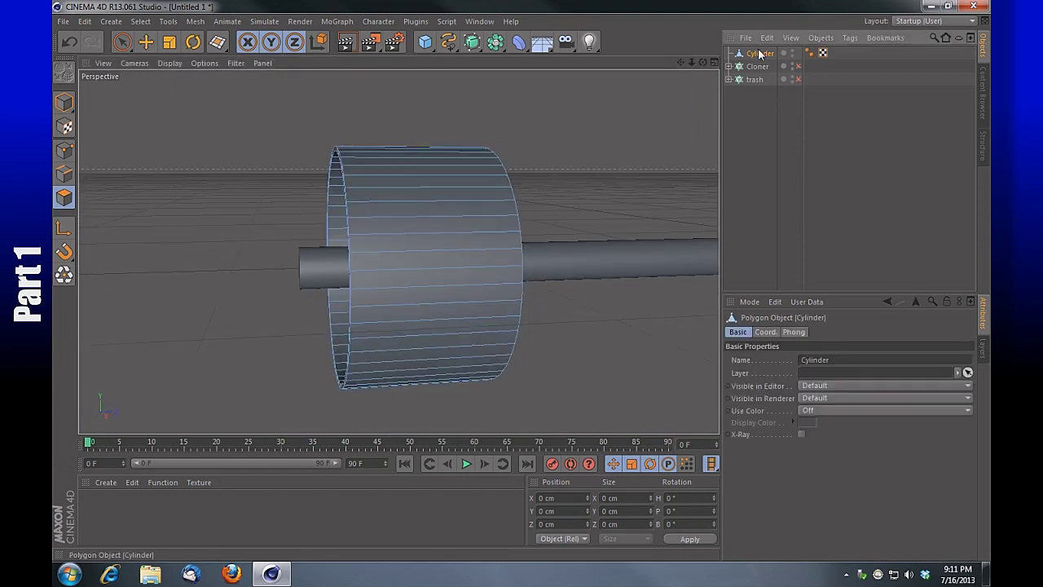
{"action": "left_click", "coordinate": [802, 434]}
{"action": "left_click_drag", "start_coordinate": [701, 62], "coordinate": [398, 251]}
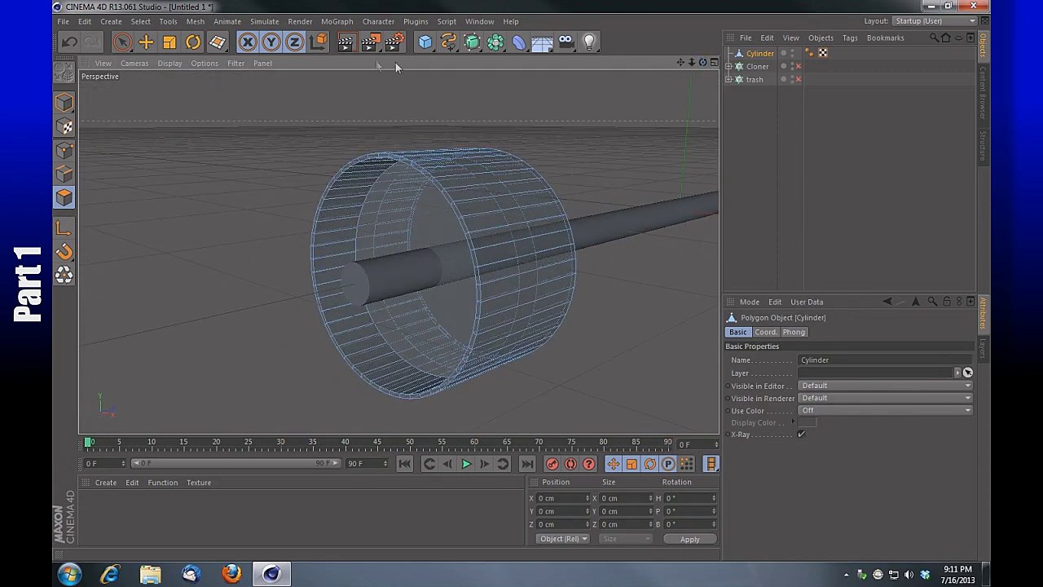
{"action": "left_click", "coordinate": [352, 46]}
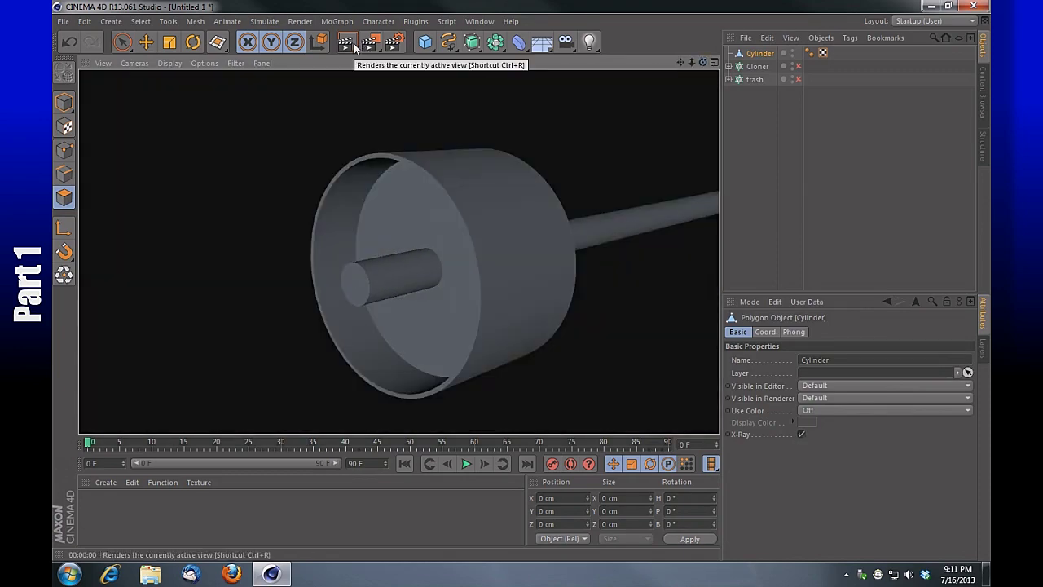
{"action": "left_click_drag", "start_coordinate": [703, 63], "coordinate": [398, 251]}
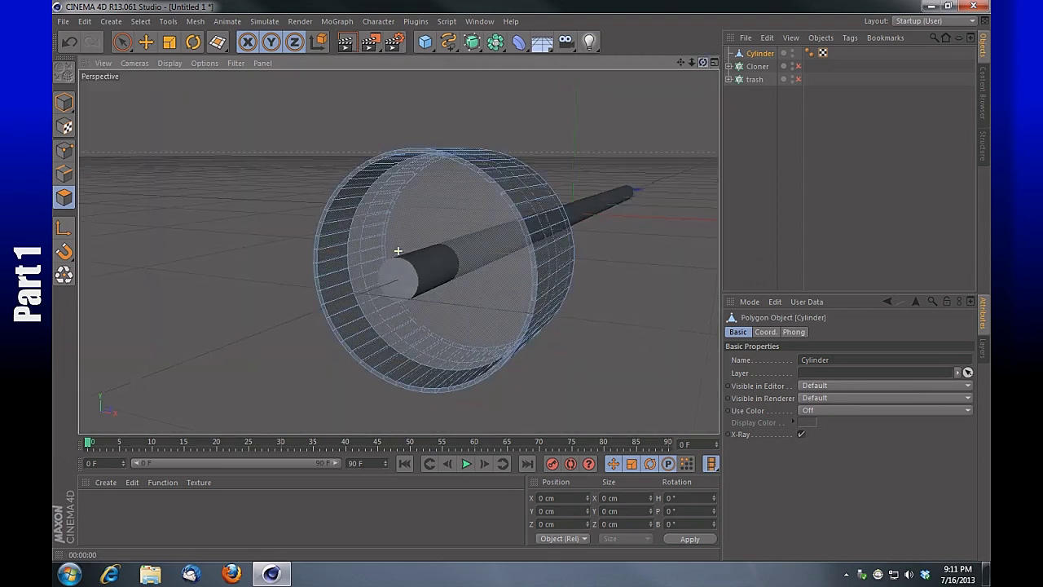
{"action": "left_click_drag", "start_coordinate": [691, 63], "coordinate": [399, 251]}
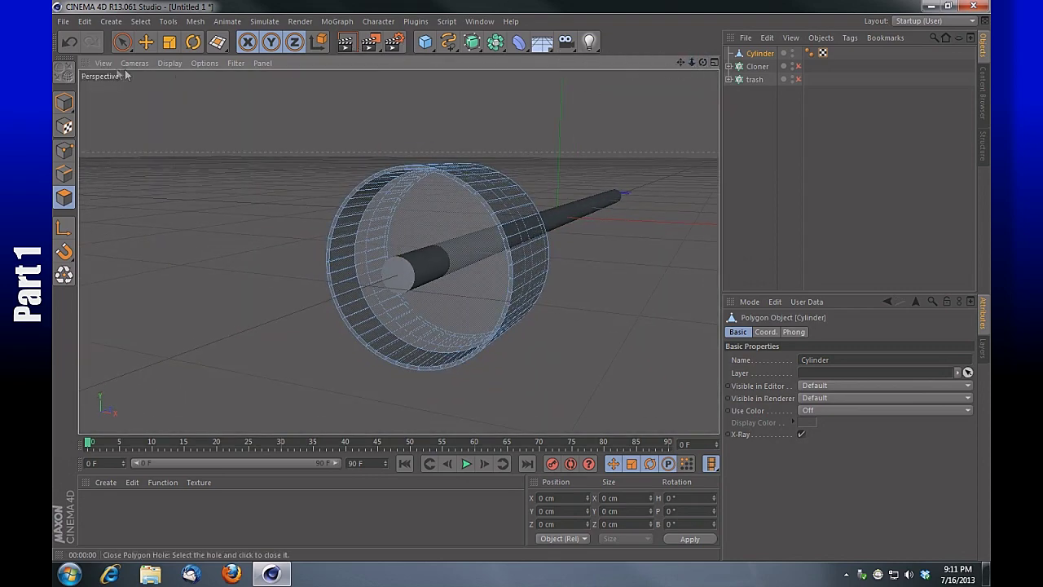
Switch to Live Selection in Object mode and deselect the cylinder.
{"action": "left_click", "coordinate": [121, 42]}
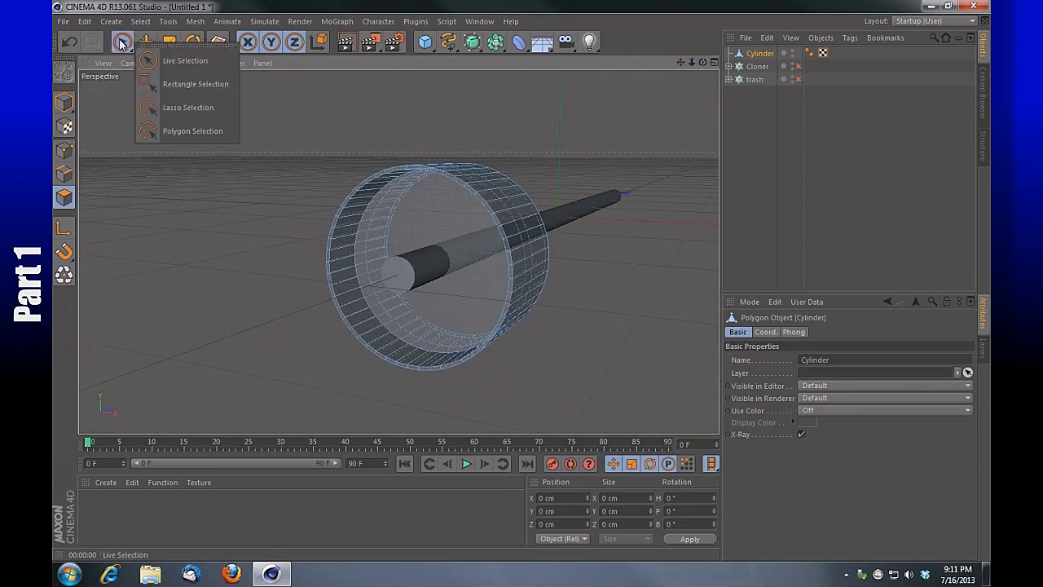
{"action": "left_click", "coordinate": [159, 61]}
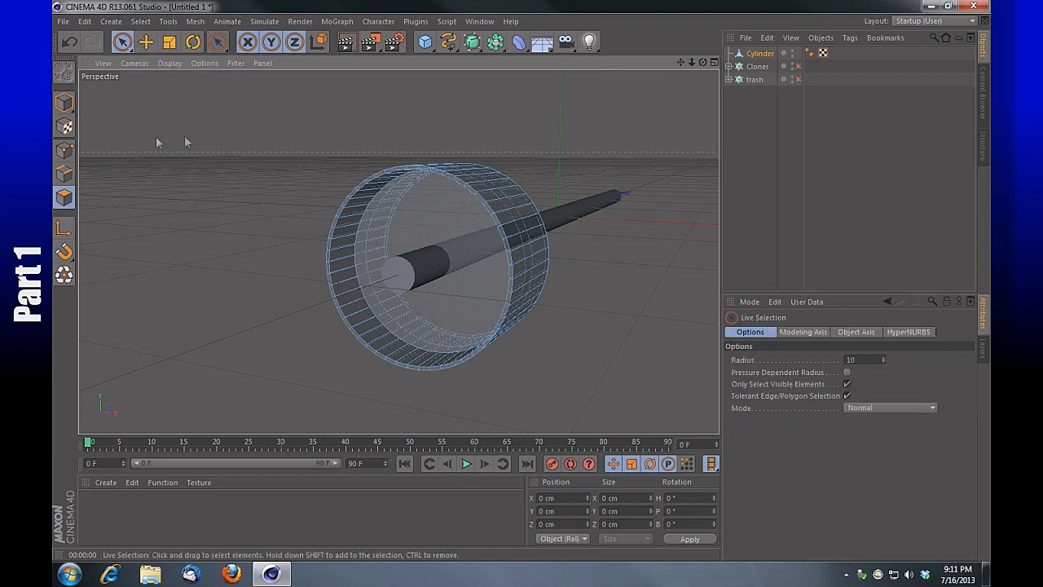
{"action": "left_click", "coordinate": [65, 103]}
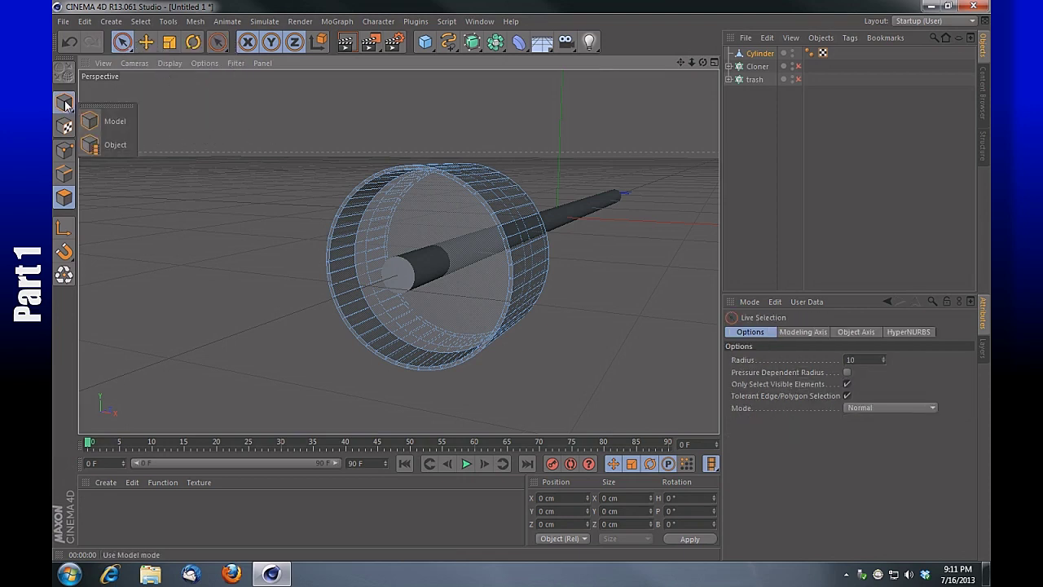
{"action": "left_click", "coordinate": [125, 149]}
{"action": "left_click", "coordinate": [220, 131]}
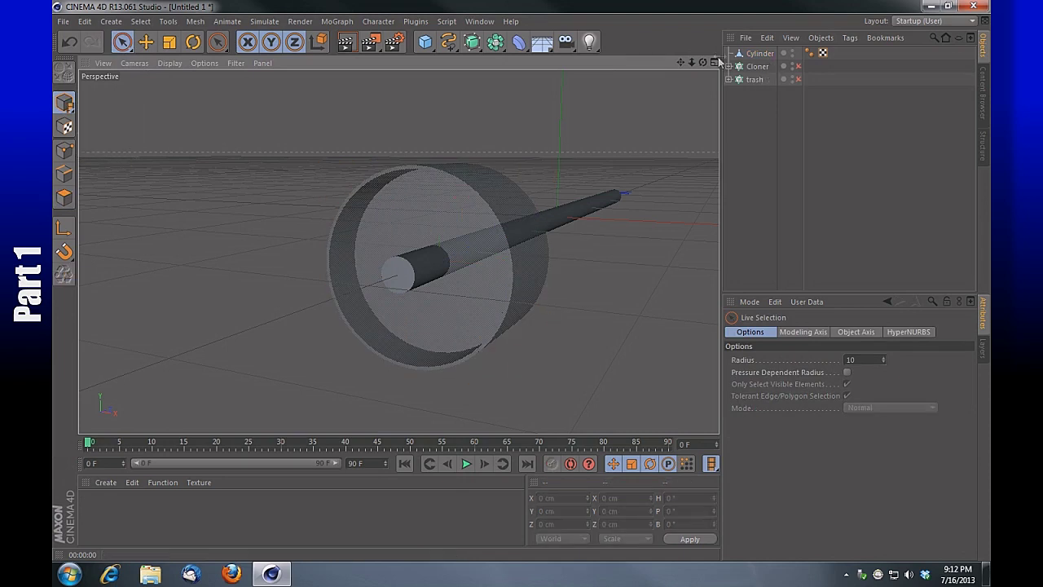
Enable the trash cloner to show its eight barrels passing through the cylinder.
{"action": "left_click_drag", "start_coordinate": [689, 61], "coordinate": [398, 251]}
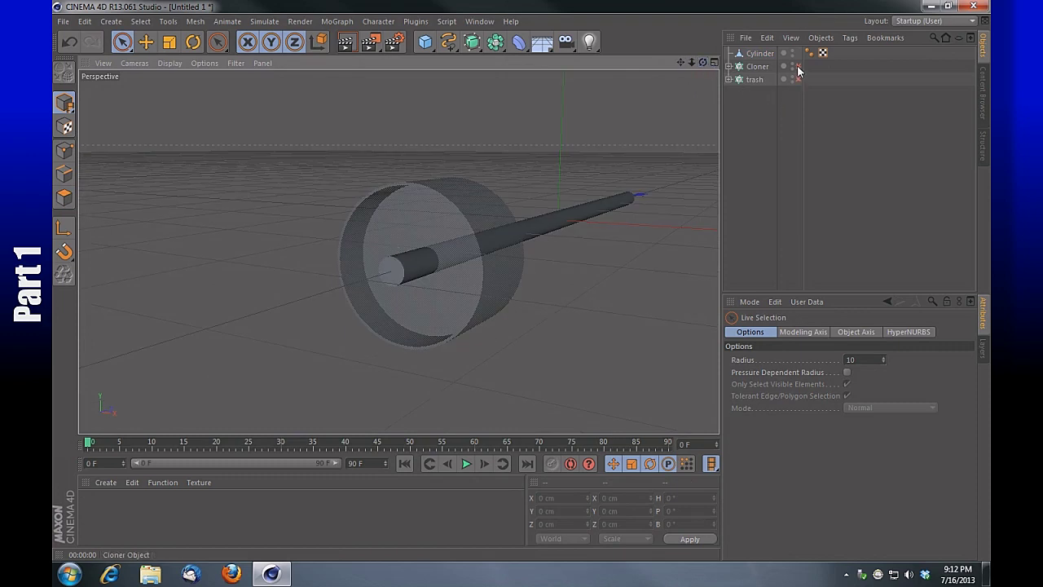
{"action": "left_click", "coordinate": [797, 80]}
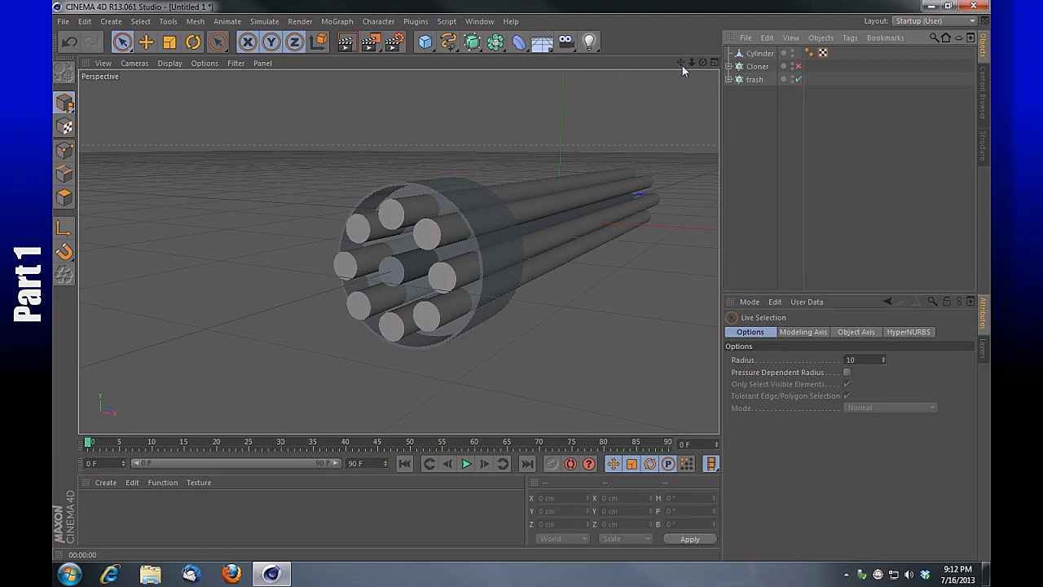
{"action": "mouse_move", "coordinate": [692, 62]}
{"action": "left_mouse_down"}
{"action": "mouse_move", "coordinate": [716, 62]}
{"action": "mouse_move", "coordinate": [762, 33]}
{"action": "mouse_move", "coordinate": [683, 80]}
{"action": "left_mouse_up"}
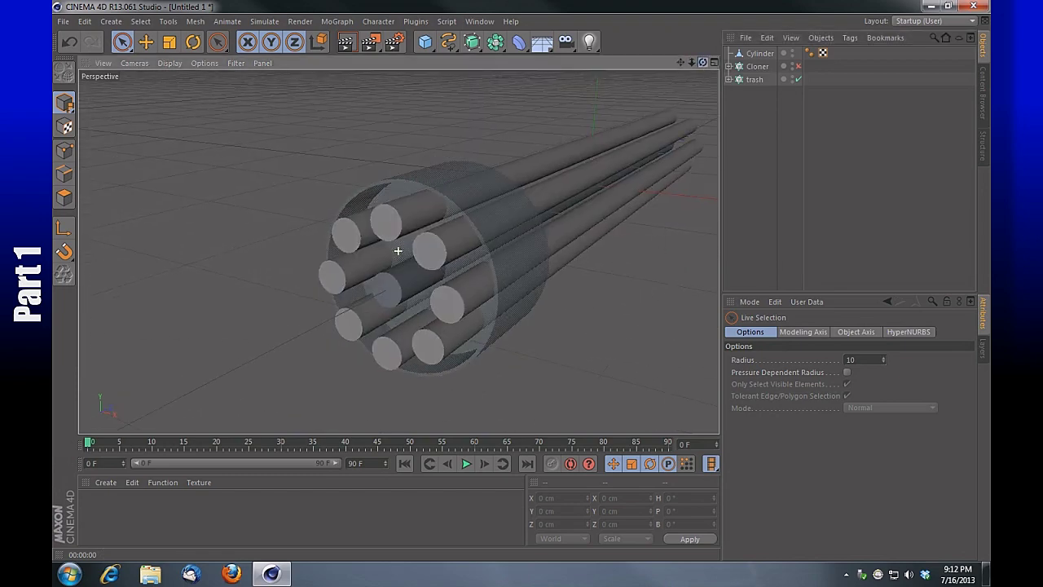
Add a Boole object and make the capped cylinder its child.
{"action": "left_click", "coordinate": [495, 42]}
{"action": "key", "text": "ctrl+z"}
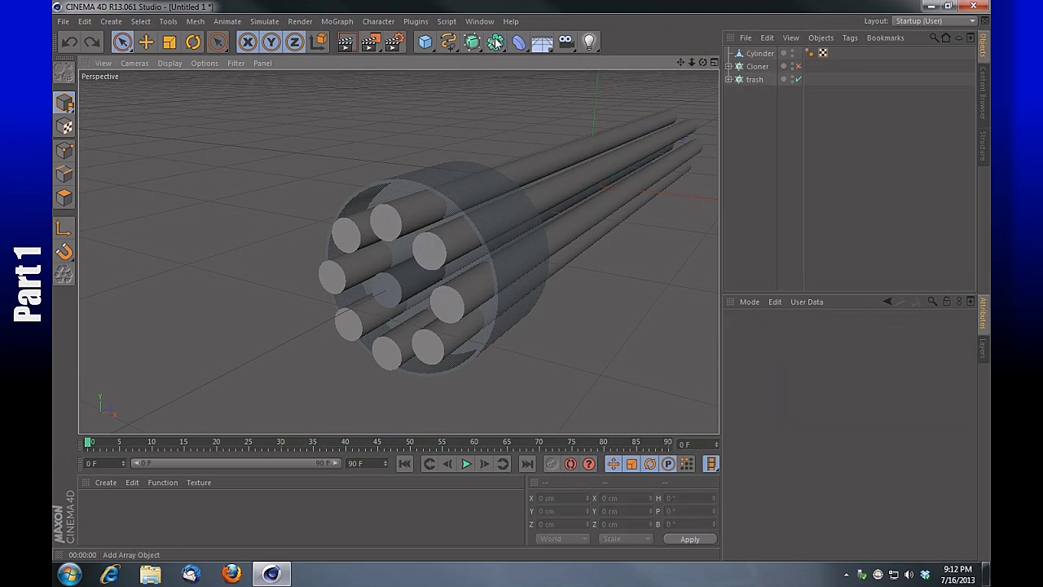
{"action": "left_click", "coordinate": [496, 41]}
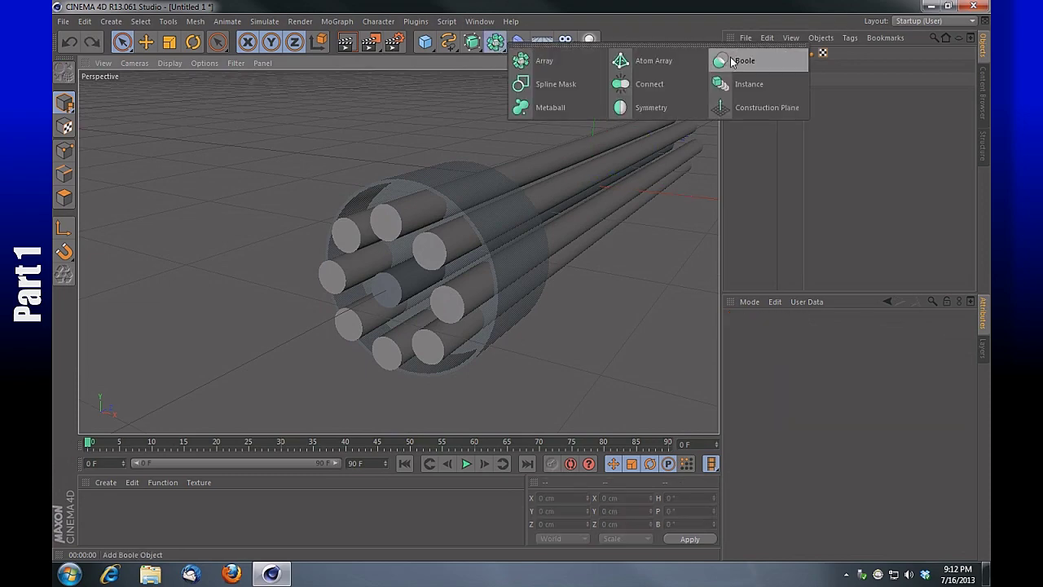
{"action": "left_click", "coordinate": [797, 61]}
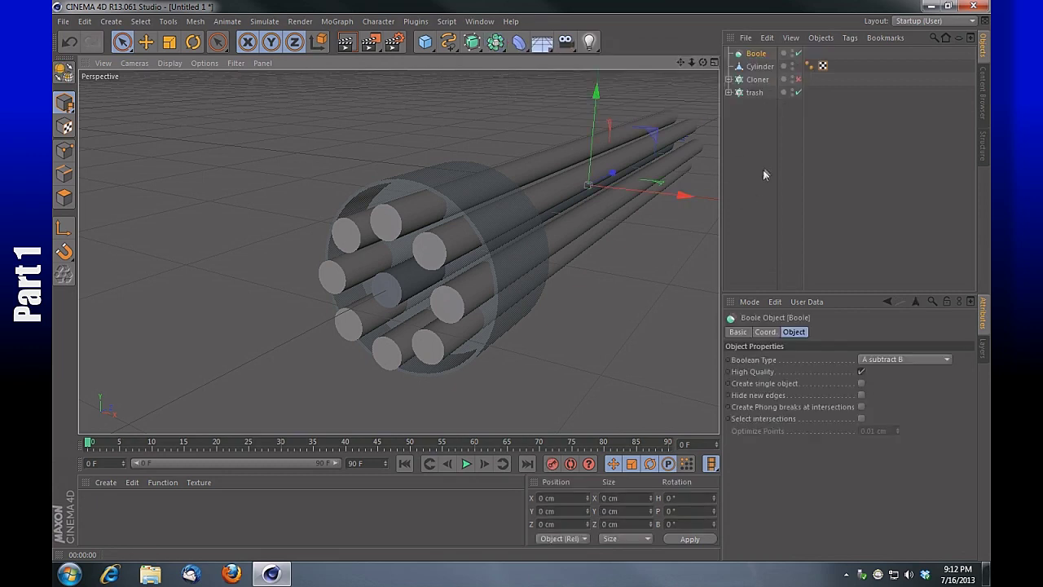
{"action": "left_click", "coordinate": [760, 66]}
{"action": "left_click_drag", "start_coordinate": [763, 69], "coordinate": [759, 55]}
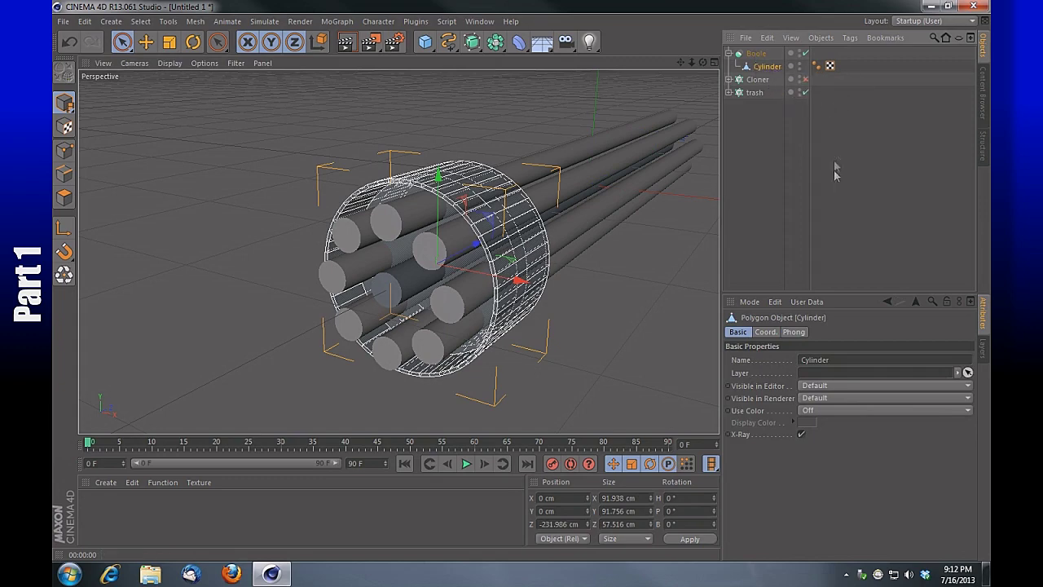
Make the trash cloner editable and merge its eight cylinders into one mesh with Connect Objects + Delete.
{"action": "left_click", "coordinate": [755, 92]}
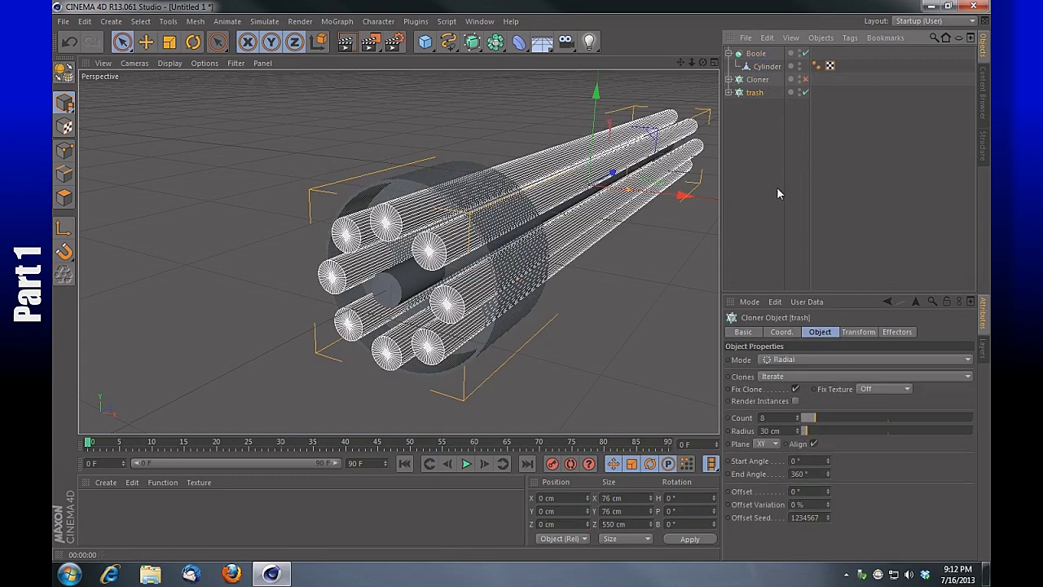
{"action": "key", "text": "c"}
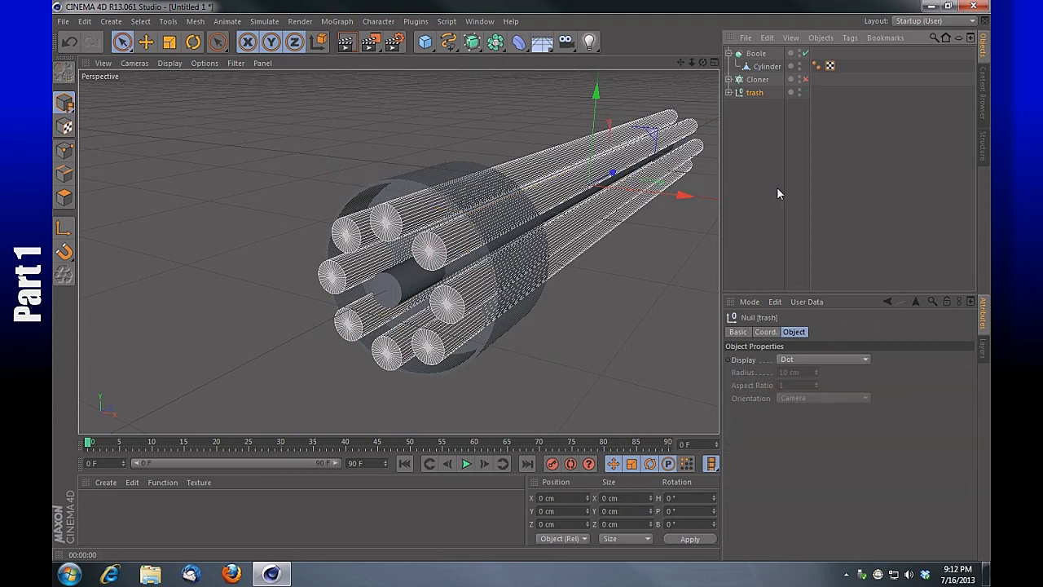
{"action": "left_click", "coordinate": [730, 93]}
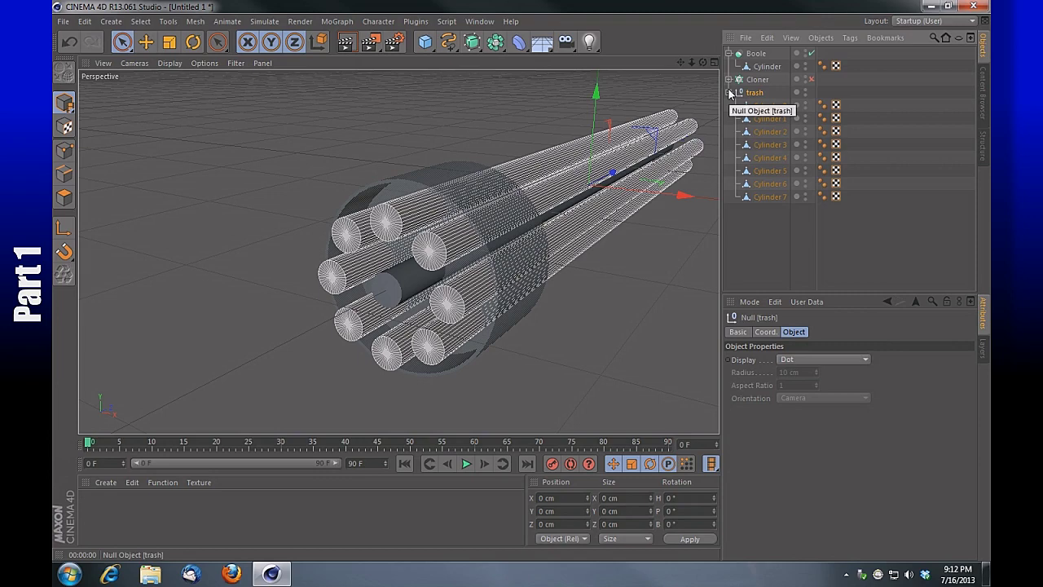
{"action": "left_click", "coordinate": [771, 228]}
{"action": "left_click_drag", "start_coordinate": [778, 235], "coordinate": [752, 99]}
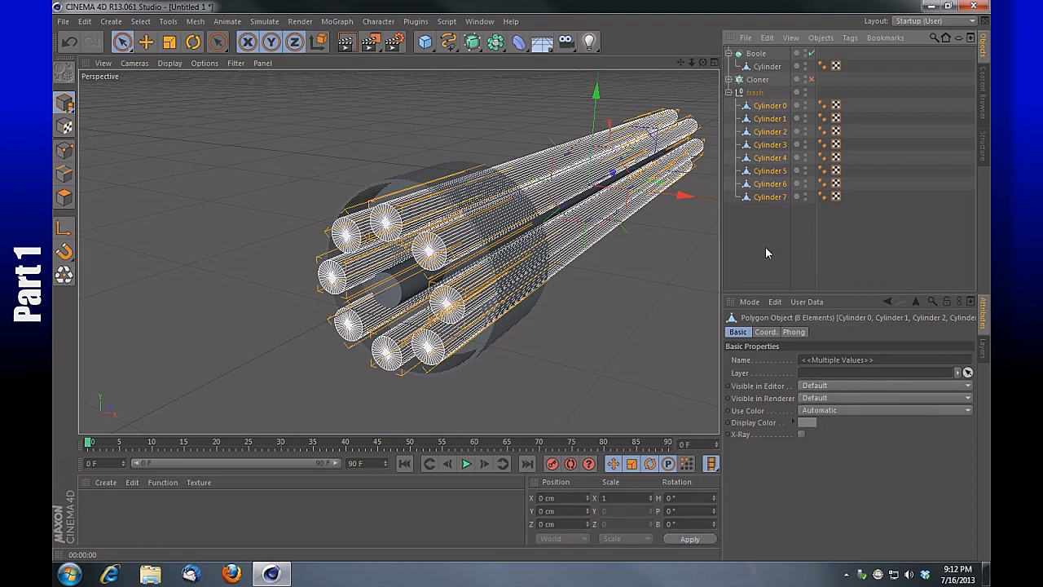
{"action": "right_click", "coordinate": [771, 187]}
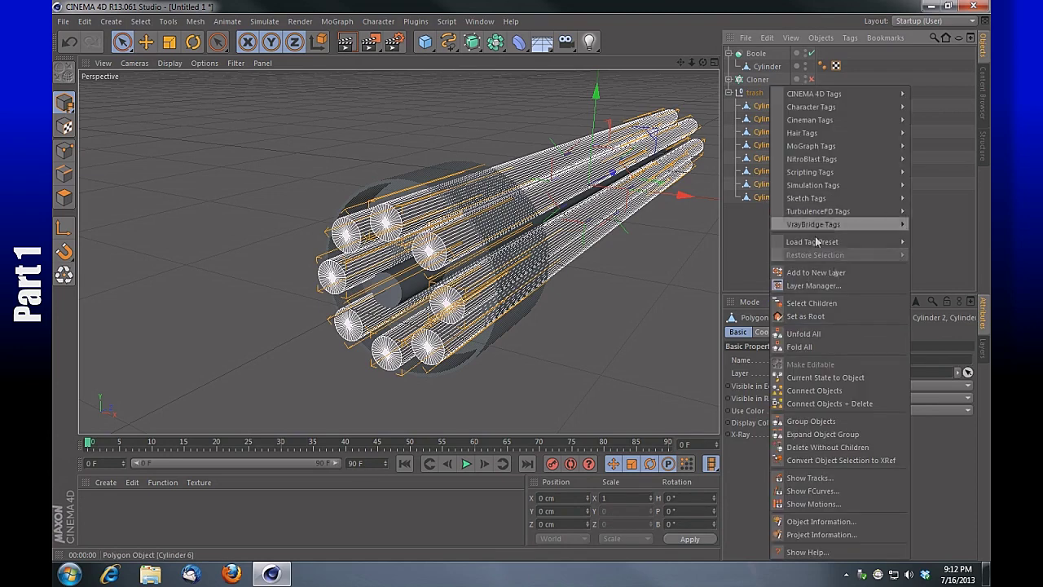
{"action": "left_click", "coordinate": [878, 401]}
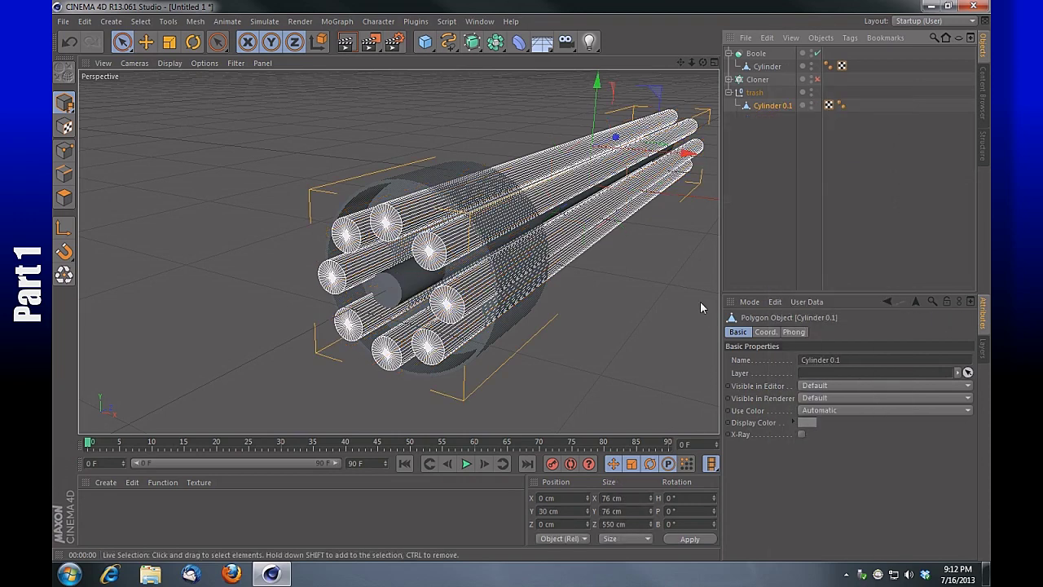
Move the merged cylinder object out of the trash null and delete the empty null.
{"action": "left_click", "coordinate": [778, 158]}
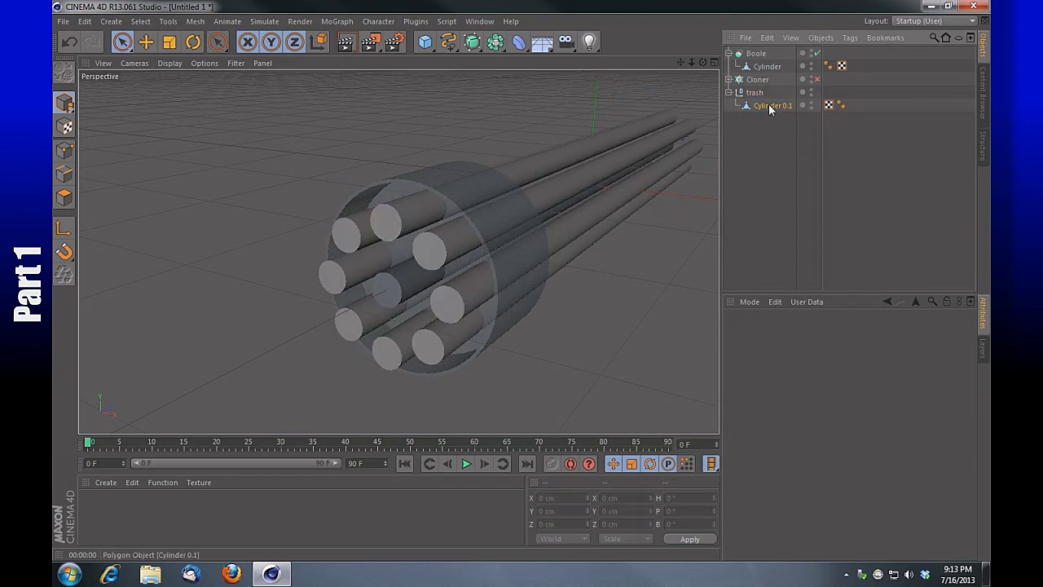
{"action": "mouse_move", "coordinate": [769, 106]}
{"action": "left_mouse_down"}
{"action": "mouse_move", "coordinate": [762, 78]}
{"action": "mouse_move", "coordinate": [764, 101]}
{"action": "mouse_move", "coordinate": [761, 92]}
{"action": "left_mouse_up"}
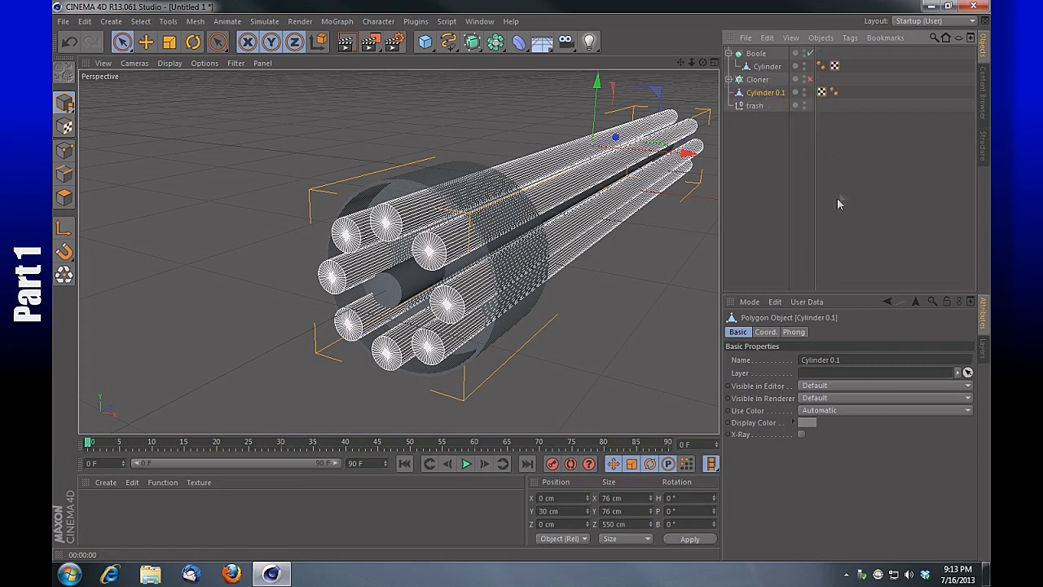
{"action": "left_click", "coordinate": [765, 148]}
{"action": "left_click", "coordinate": [756, 106]}
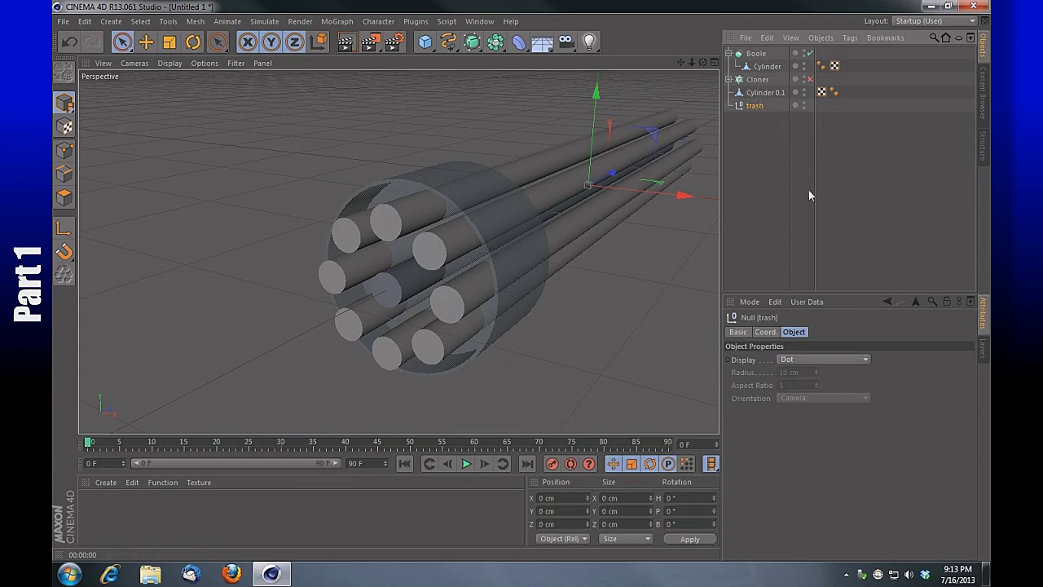
{"action": "key", "text": "Delete"}
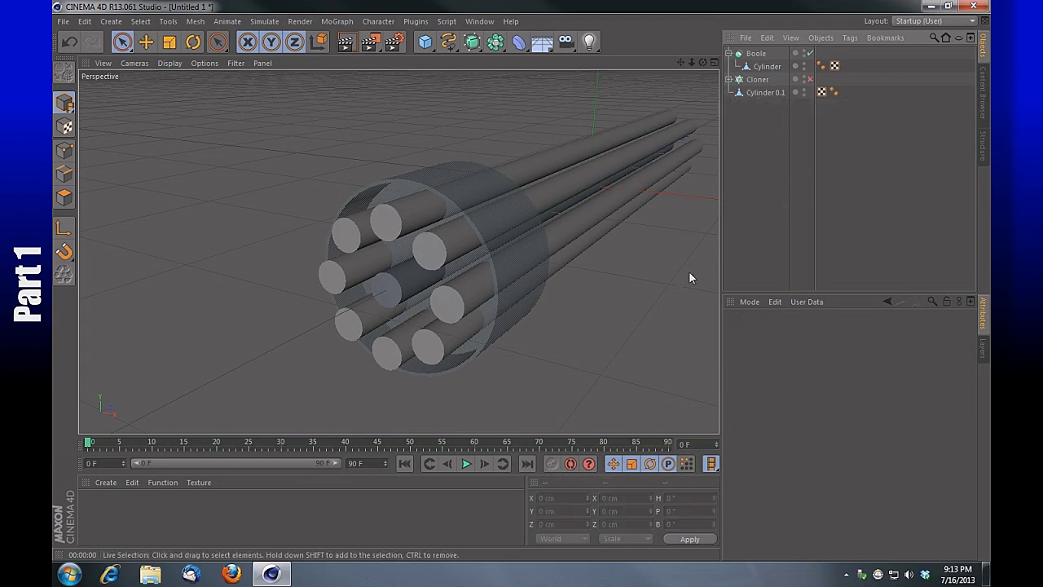
Rename the merged barrel object as trash.
{"action": "left_click", "coordinate": [766, 91]}
{"action": "double_click", "coordinate": [760, 92]}
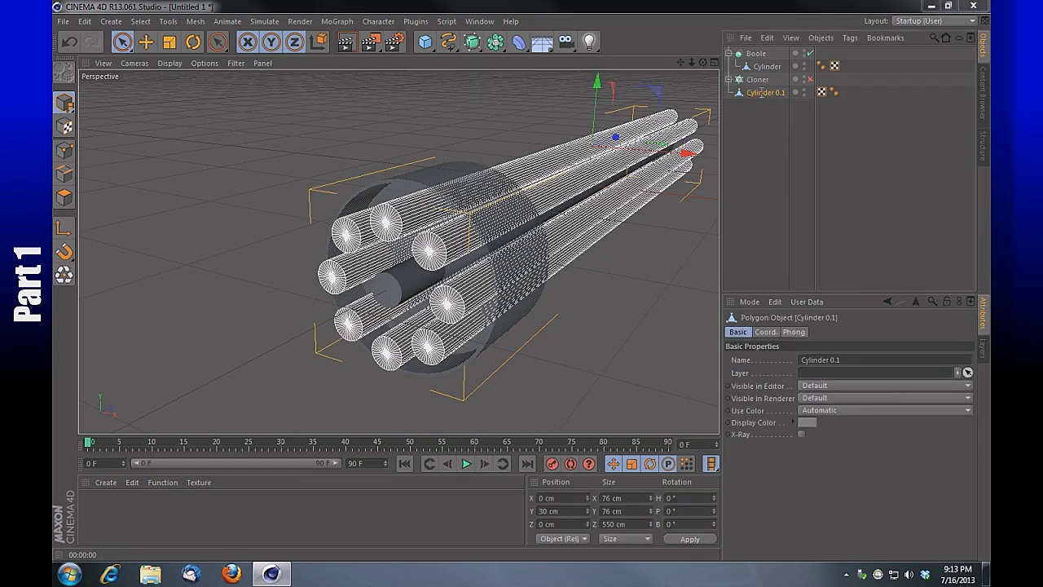
{"action": "type", "text": "trash"}
{"action": "key", "text": "Return"}
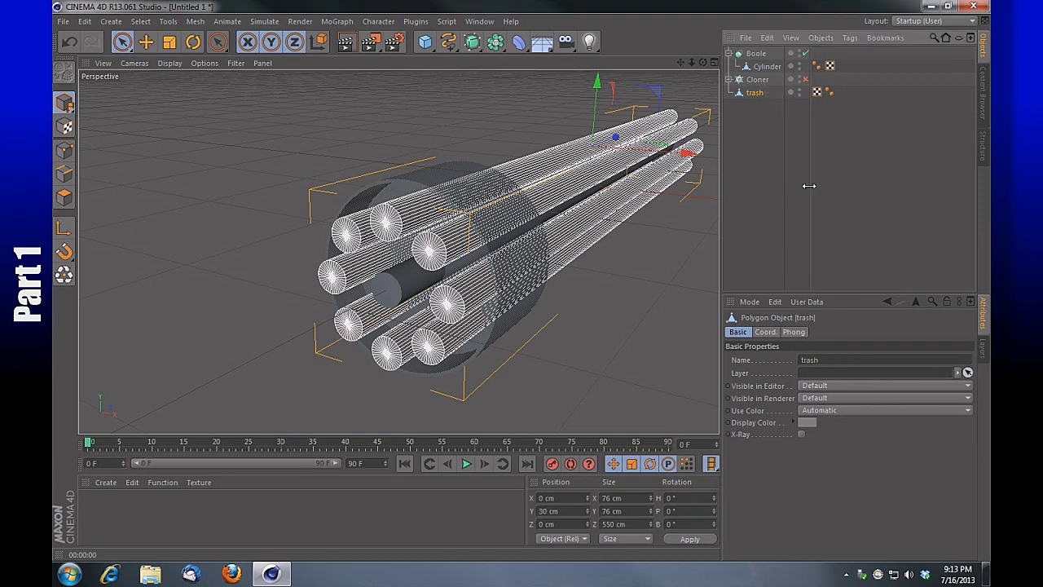
Place the merged trash object in the Boole below Cylinder so that it cuts the barrel holes.
{"action": "left_click", "coordinate": [766, 67]}
{"action": "left_click", "coordinate": [773, 92]}
{"action": "left_click_drag", "start_coordinate": [754, 93], "coordinate": [765, 69]}
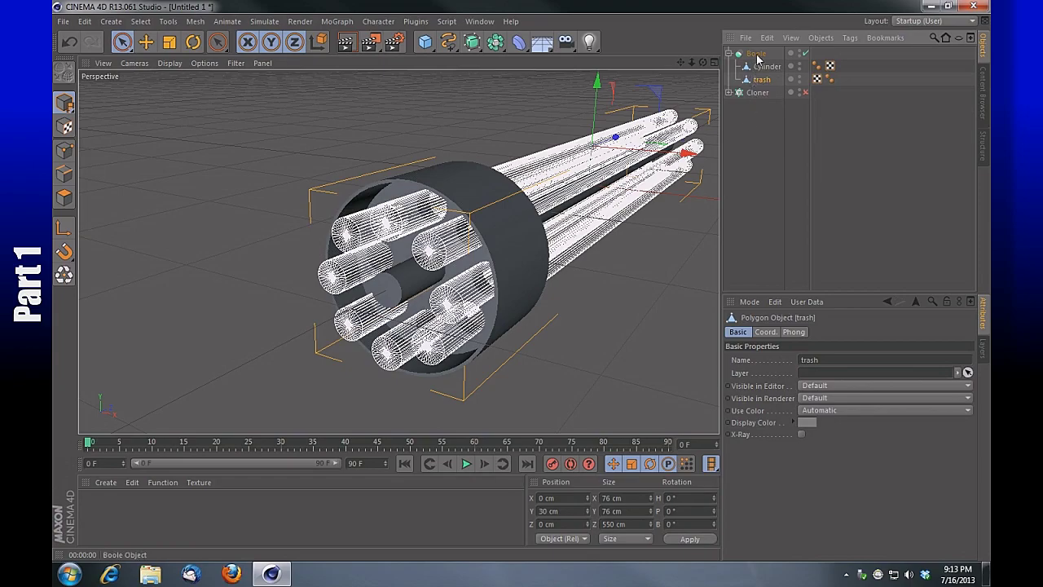
Turn on Create single object and Hide new edges for the Boole.
{"action": "left_click", "coordinate": [757, 55]}
{"action": "left_click_drag", "start_coordinate": [703, 63], "coordinate": [790, 57]}
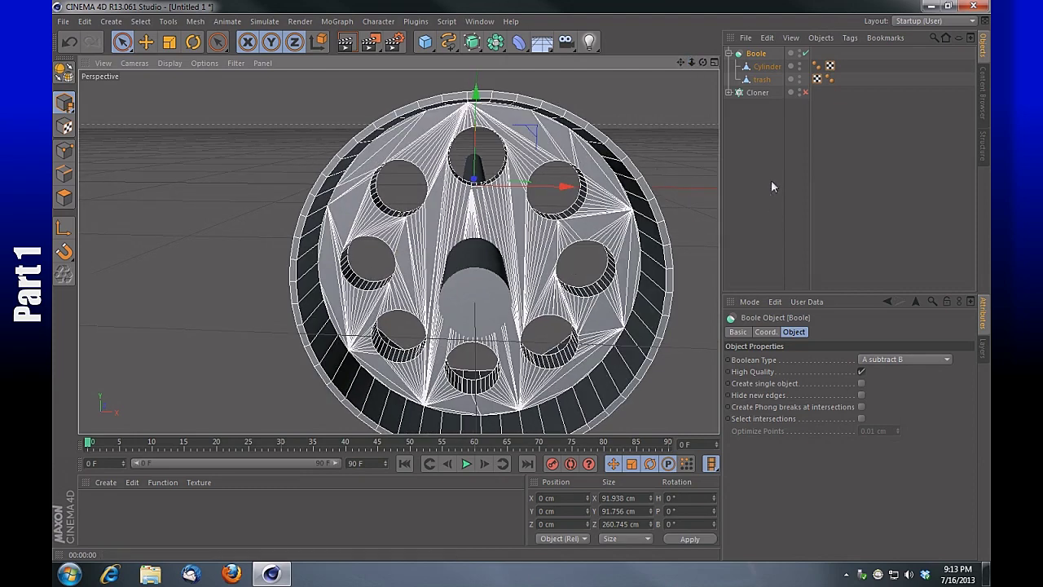
{"action": "left_click", "coordinate": [861, 383]}
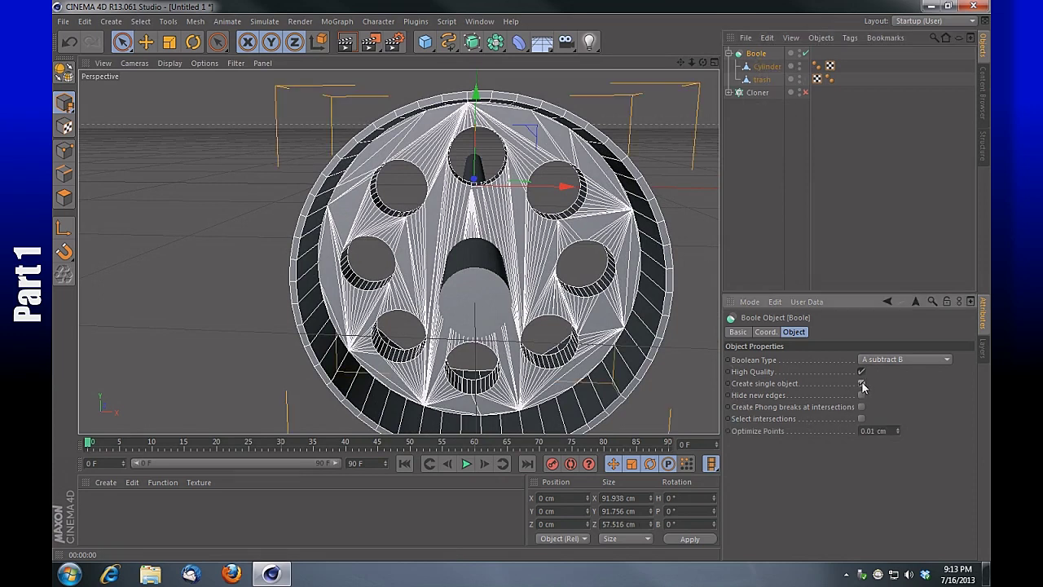
{"action": "left_click", "coordinate": [862, 395]}
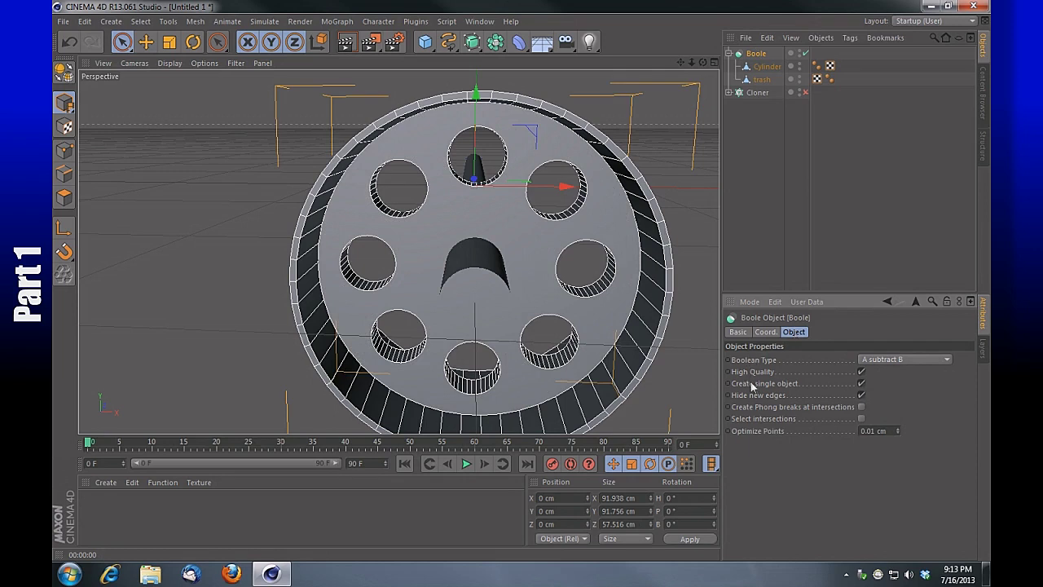
Convert the Boole into an editable object so that the cut barrel holes become real geometry.
{"action": "left_click", "coordinate": [862, 396]}
{"action": "mouse_move", "coordinate": [692, 64]}
{"action": "left_mouse_down"}
{"action": "mouse_move", "coordinate": [660, 68]}
{"action": "mouse_move", "coordinate": [737, 68]}
{"action": "mouse_move", "coordinate": [694, 65]}
{"action": "left_mouse_up"}
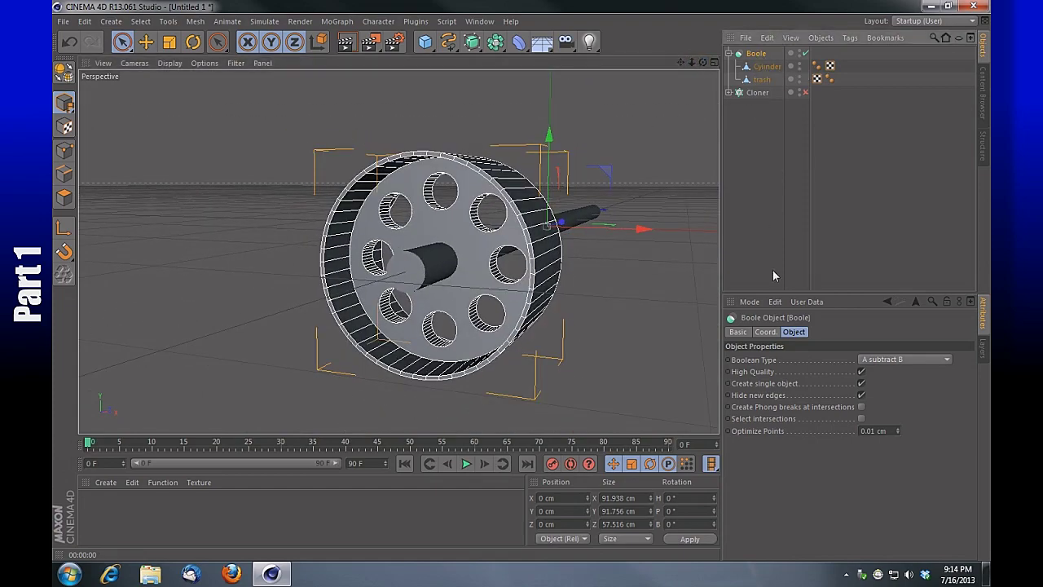
{"action": "key", "text": "c"}
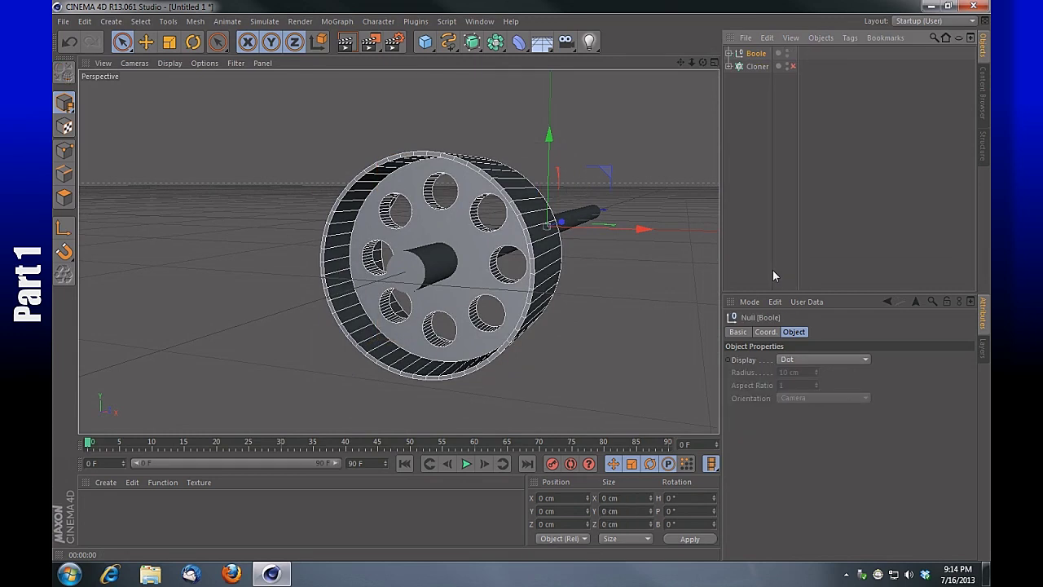
Move the Cylinder-trash object out of the Boole null and delete the empty null.
{"action": "left_click", "coordinate": [729, 53]}
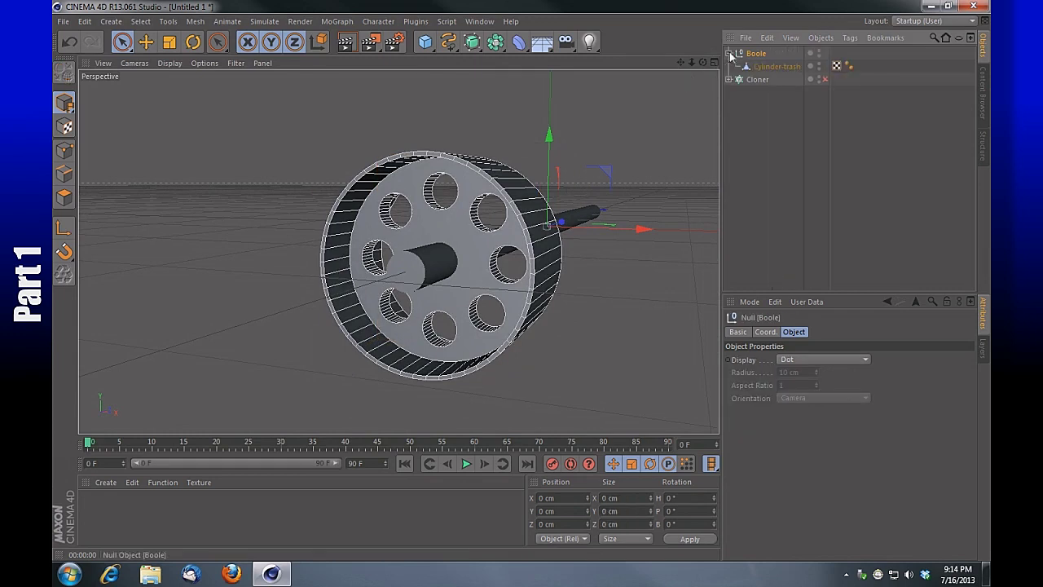
{"action": "left_click", "coordinate": [776, 66]}
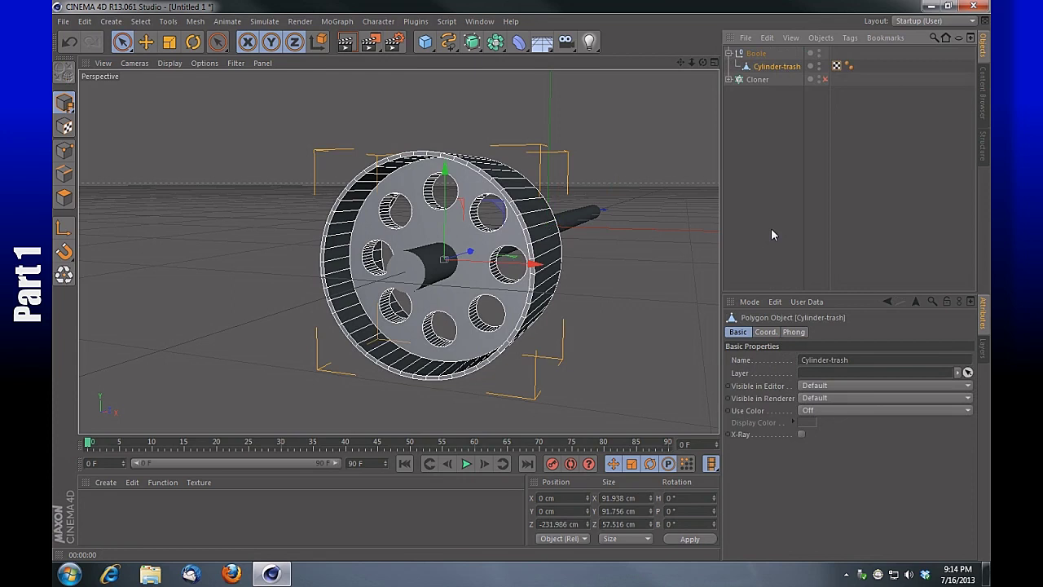
{"action": "left_click_drag", "start_coordinate": [776, 67], "coordinate": [766, 50]}
{"action": "left_click", "coordinate": [758, 69]}
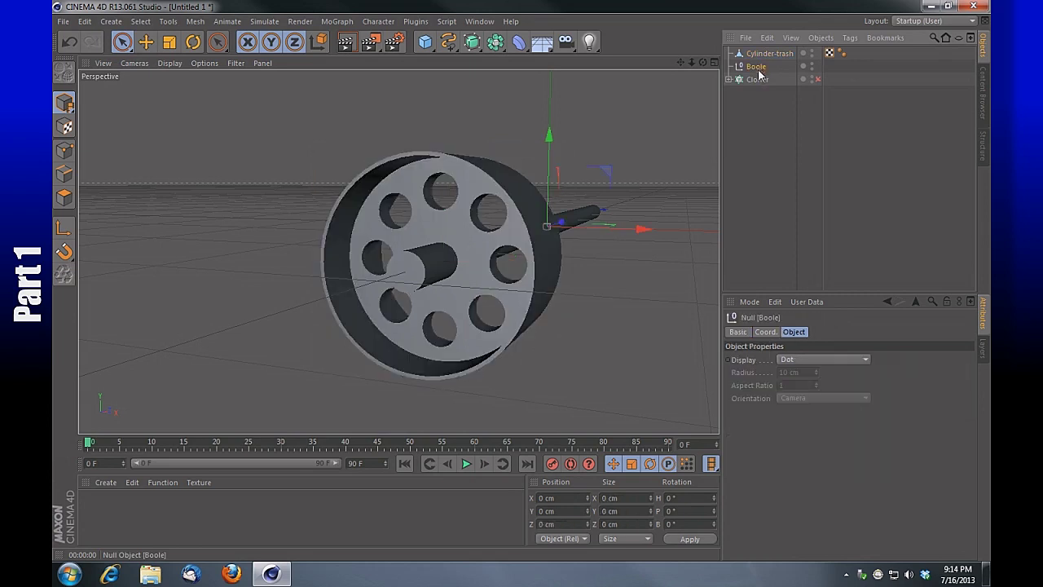
{"action": "key", "text": "Delete"}
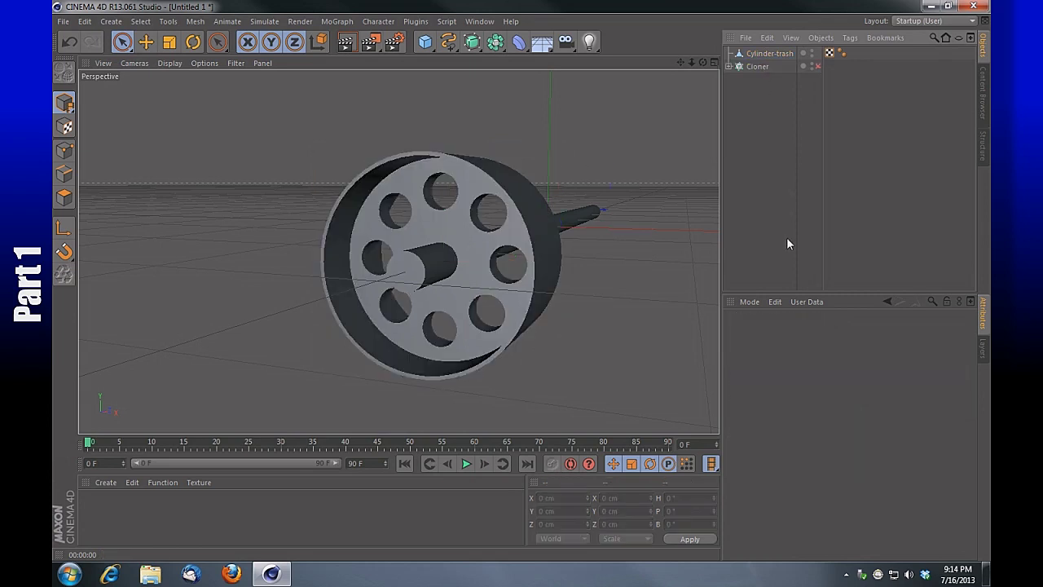
Turn the Cloner back on, toggling it to compare the barrels with the holes cut in the front collar.
{"action": "left_click", "coordinate": [759, 68]}
{"action": "left_click", "coordinate": [769, 54]}
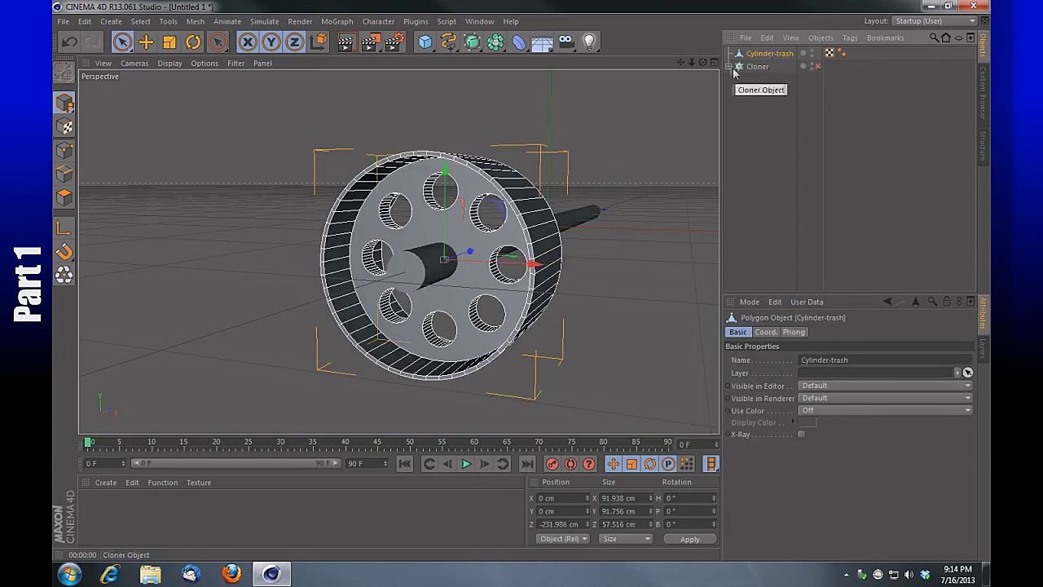
{"action": "left_click", "coordinate": [818, 68]}
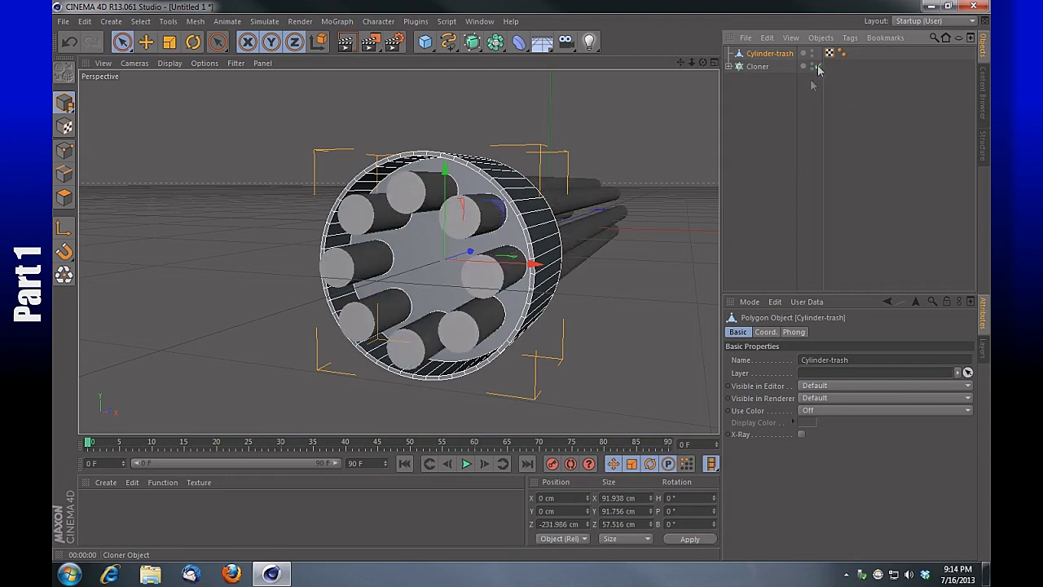
{"action": "mouse_move", "coordinate": [703, 63]}
{"action": "left_mouse_down"}
{"action": "mouse_move", "coordinate": [733, 62]}
{"action": "mouse_move", "coordinate": [720, 60]}
{"action": "left_mouse_up"}
{"action": "left_click", "coordinate": [816, 67]}
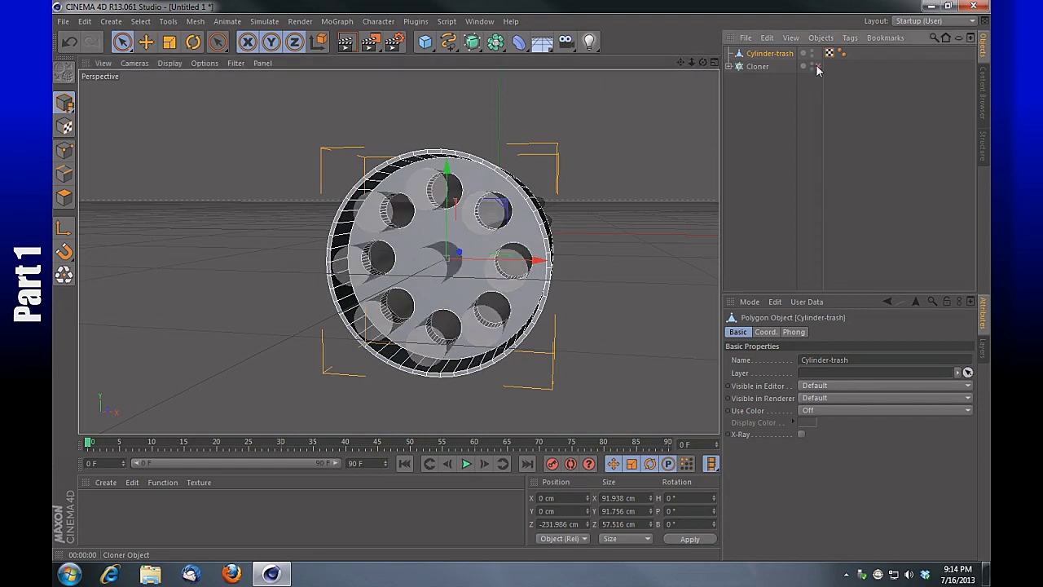
{"action": "left_click", "coordinate": [819, 67]}
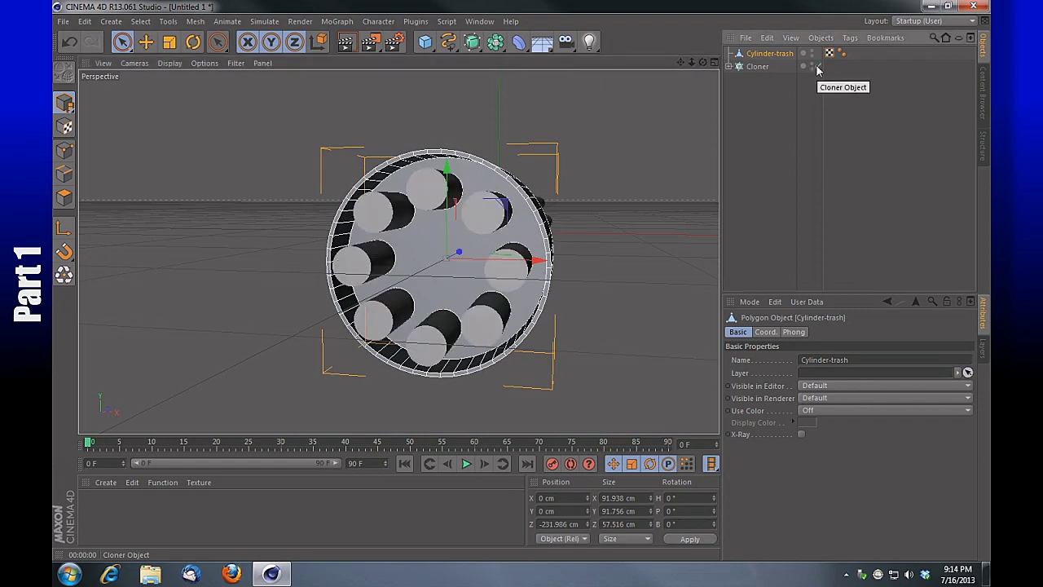
{"action": "left_click", "coordinate": [819, 67]}
{"action": "left_click", "coordinate": [818, 67]}
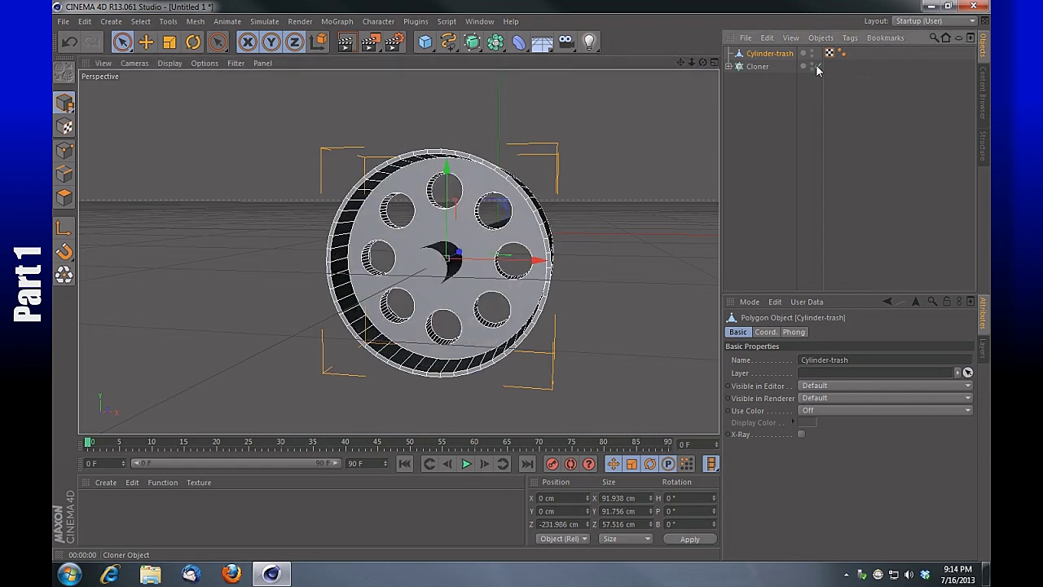
{"action": "left_click", "coordinate": [818, 67]}
{"action": "mouse_move", "coordinate": [692, 64]}
{"action": "left_mouse_down"}
{"action": "mouse_move", "coordinate": [664, 63]}
{"action": "mouse_move", "coordinate": [694, 69]}
{"action": "mouse_move", "coordinate": [681, 69]}
{"action": "left_mouse_up"}
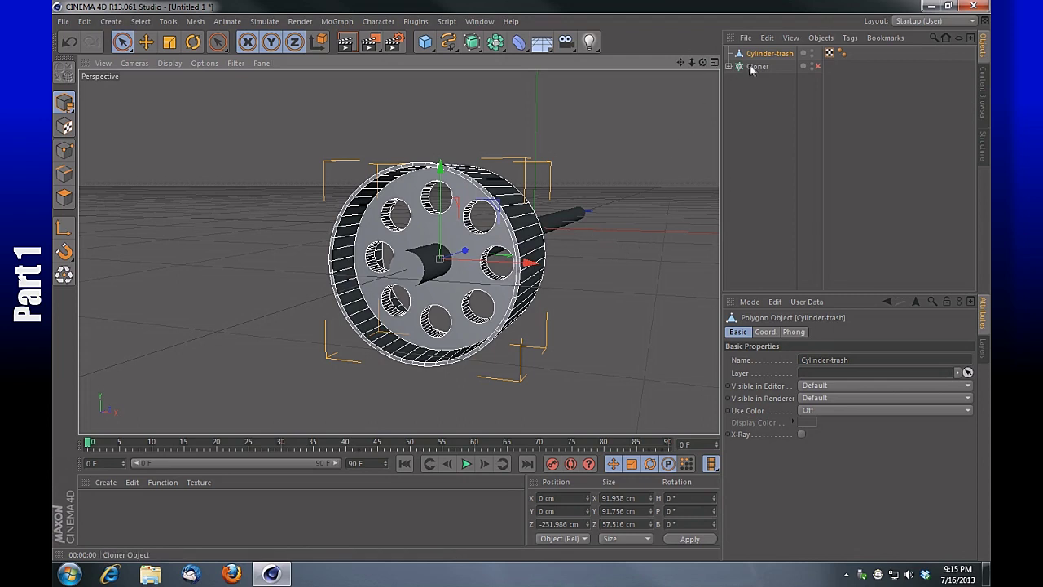
{"action": "left_click", "coordinate": [817, 66]}
{"action": "left_click_drag", "start_coordinate": [703, 63], "coordinate": [725, 73]}
Expand the Cloner's hierarchy and rename the Cylinder-trash object as end bearing.
{"action": "left_click", "coordinate": [728, 67]}
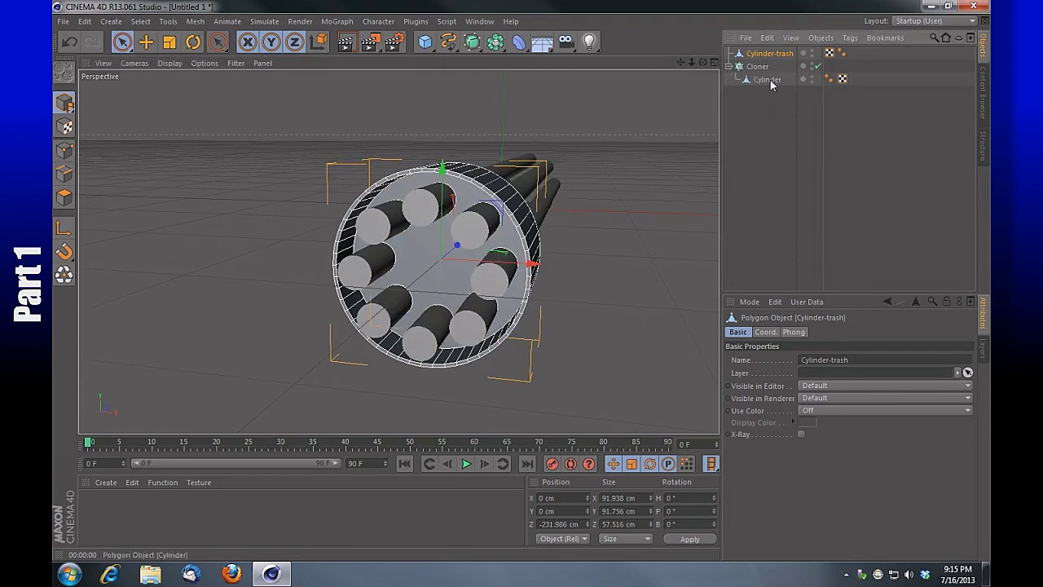
{"action": "double_click", "coordinate": [771, 54]}
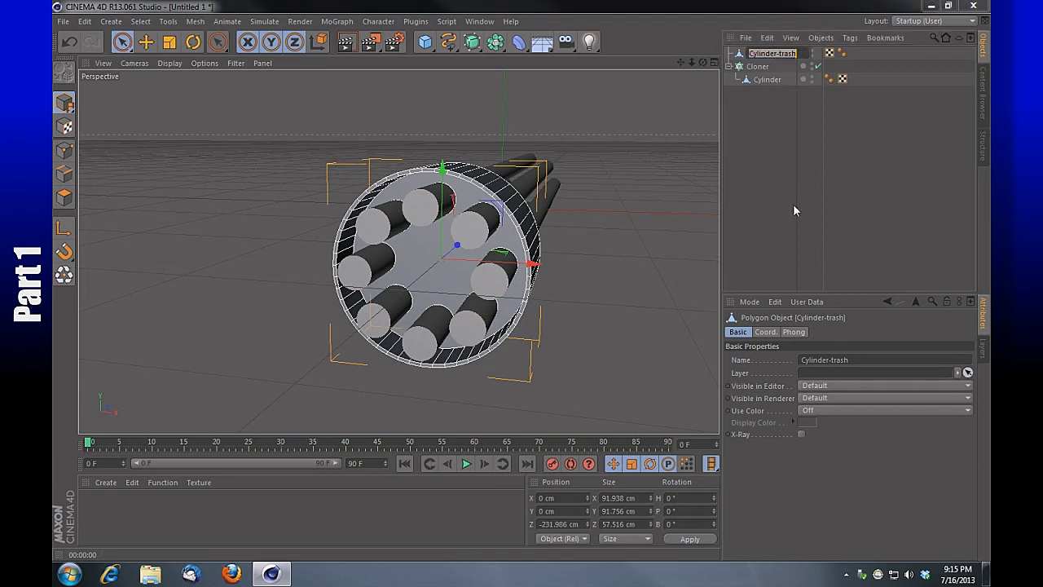
{"action": "type", "text": "end bo"}
{"action": "type", "text": "aring"}
{"action": "key", "text": "Return"}
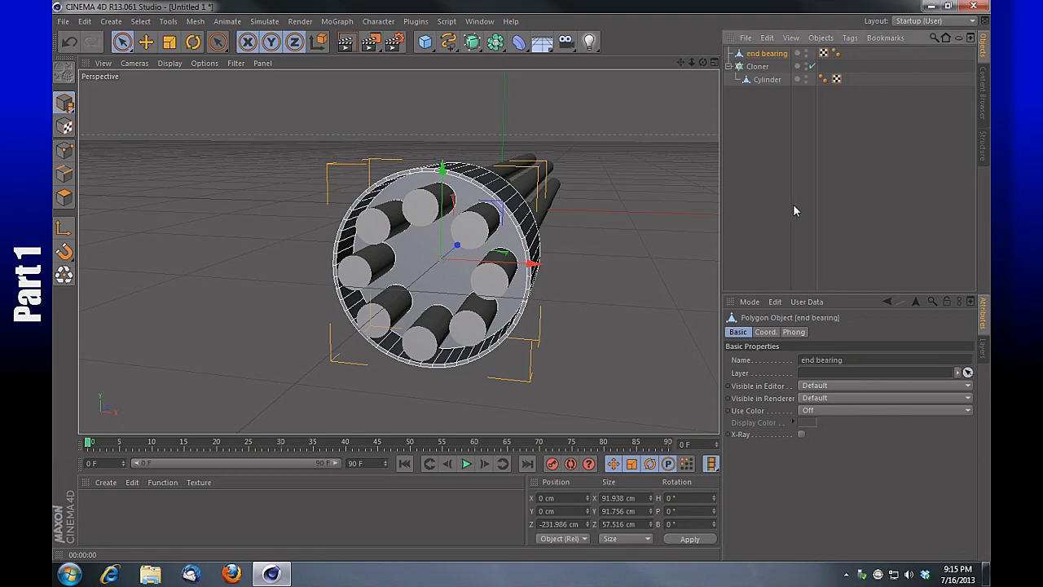
Select the Cloner's Cylinder and render the current view to examine the barrel ends up close.
{"action": "left_click", "coordinate": [766, 80]}
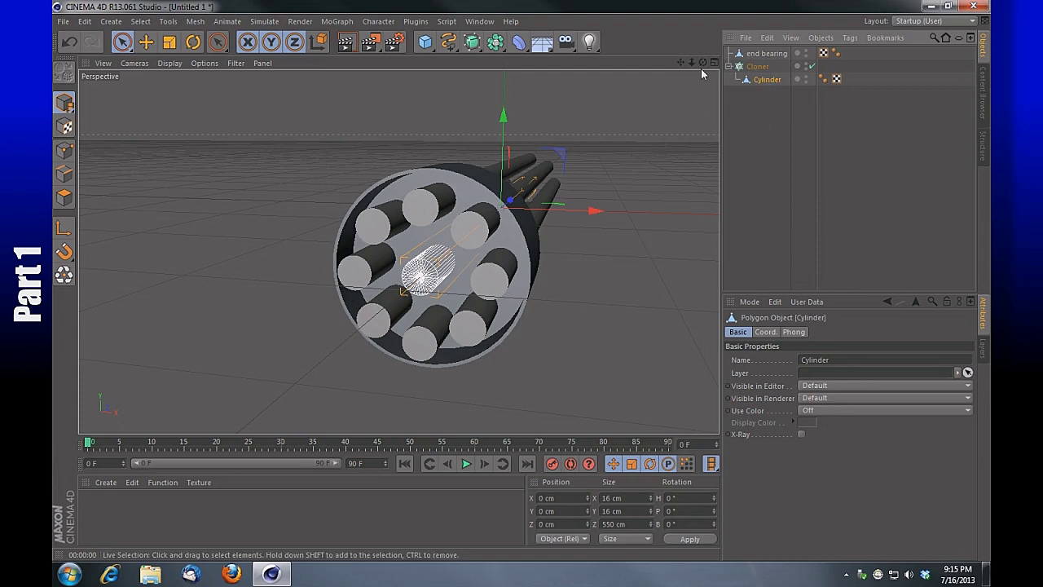
{"action": "left_click_drag", "start_coordinate": [692, 62], "coordinate": [729, 63]}
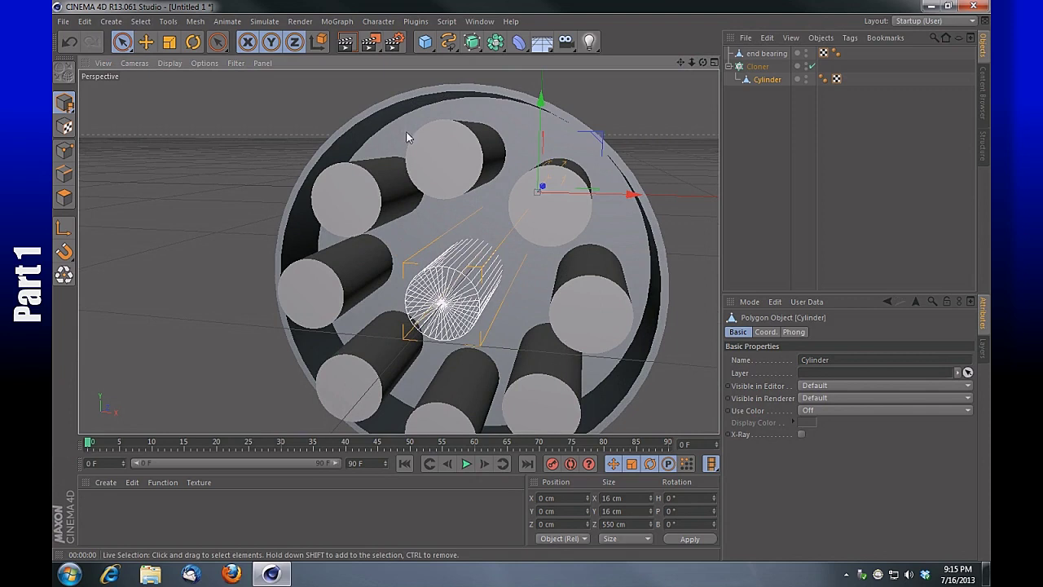
{"action": "left_click", "coordinate": [347, 43]}
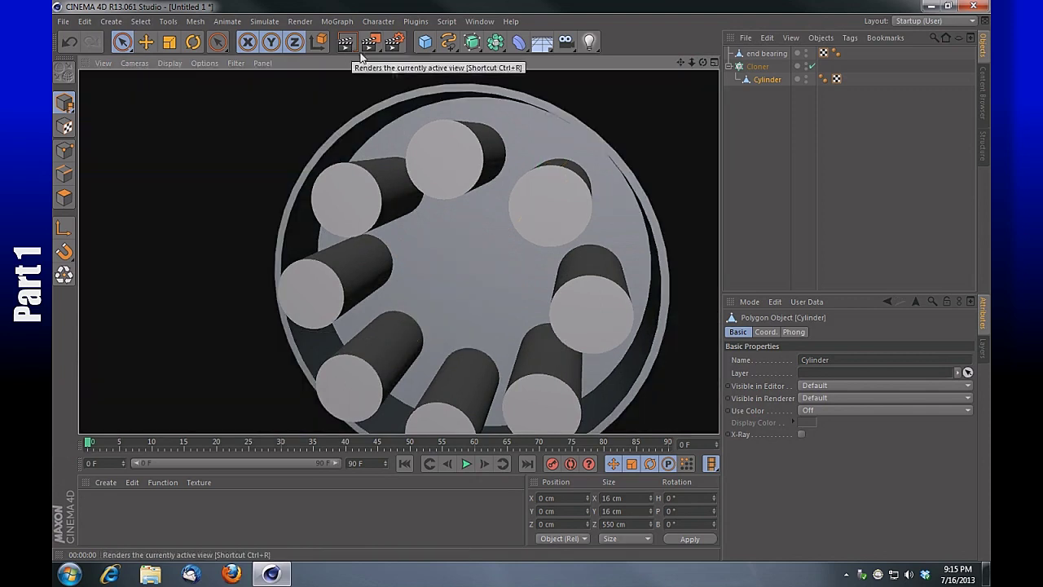
{"action": "left_click", "coordinate": [769, 80]}
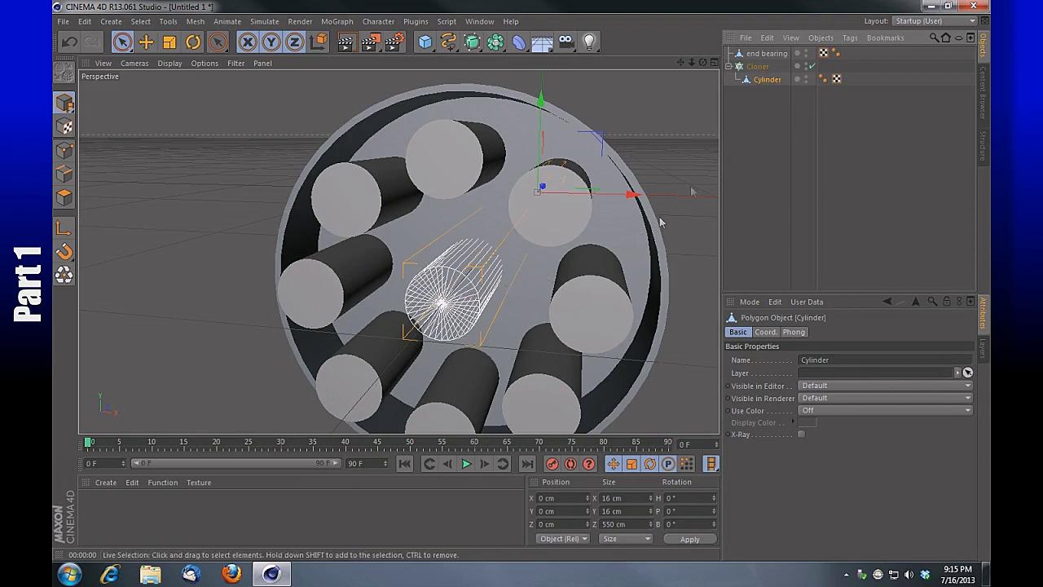
Select all front cap polygons of the Cylinder inside the Cloner in polygon mode.
{"action": "left_click", "coordinate": [63, 196]}
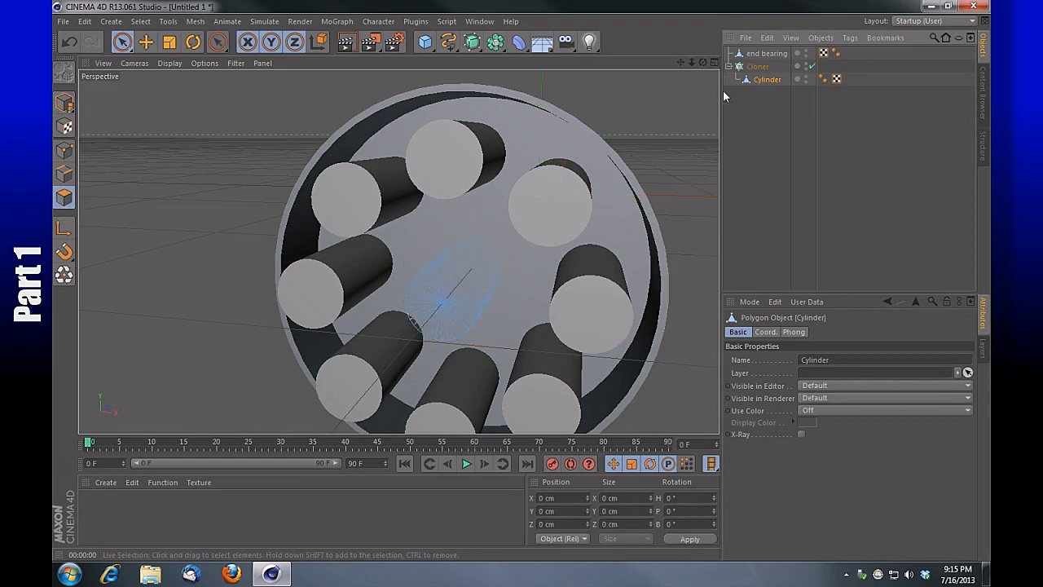
{"action": "left_click_drag", "start_coordinate": [682, 62], "coordinate": [398, 252]}
{"action": "left_click_drag", "start_coordinate": [692, 62], "coordinate": [398, 251]}
{"action": "mouse_move", "coordinate": [449, 210]}
{"action": "left_mouse_down"}
{"action": "mouse_move", "coordinate": [497, 211]}
{"action": "mouse_move", "coordinate": [508, 268]}
{"action": "mouse_move", "coordinate": [458, 269]}
{"action": "mouse_move", "coordinate": [466, 231]}
{"action": "mouse_move", "coordinate": [444, 192]}
{"action": "left_mouse_up"}
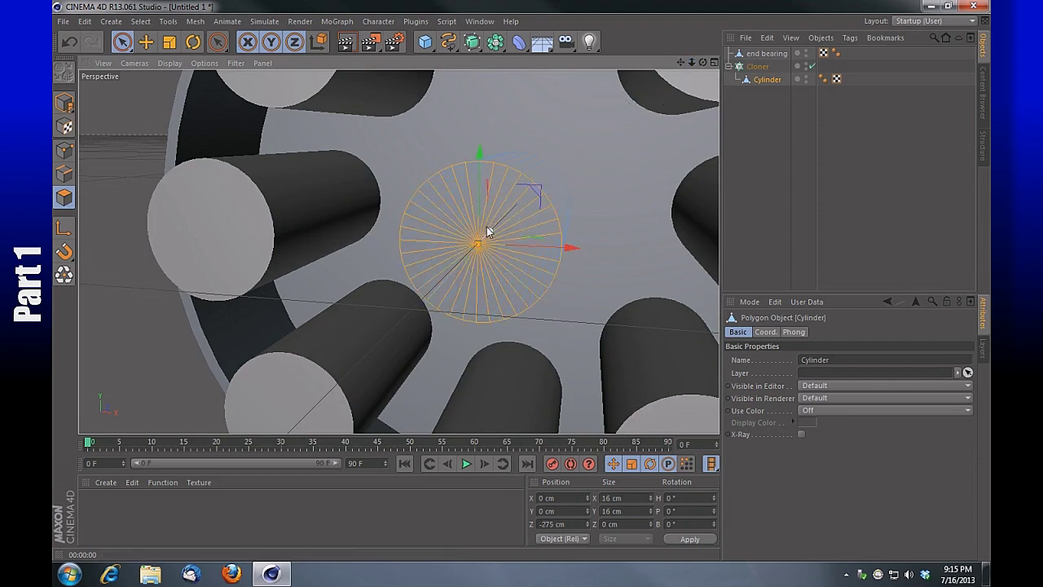
{"action": "left_click_drag", "start_coordinate": [692, 64], "coordinate": [399, 251]}
{"action": "left_click_drag", "start_coordinate": [398, 251], "coordinate": [704, 64], "text": "alt"}
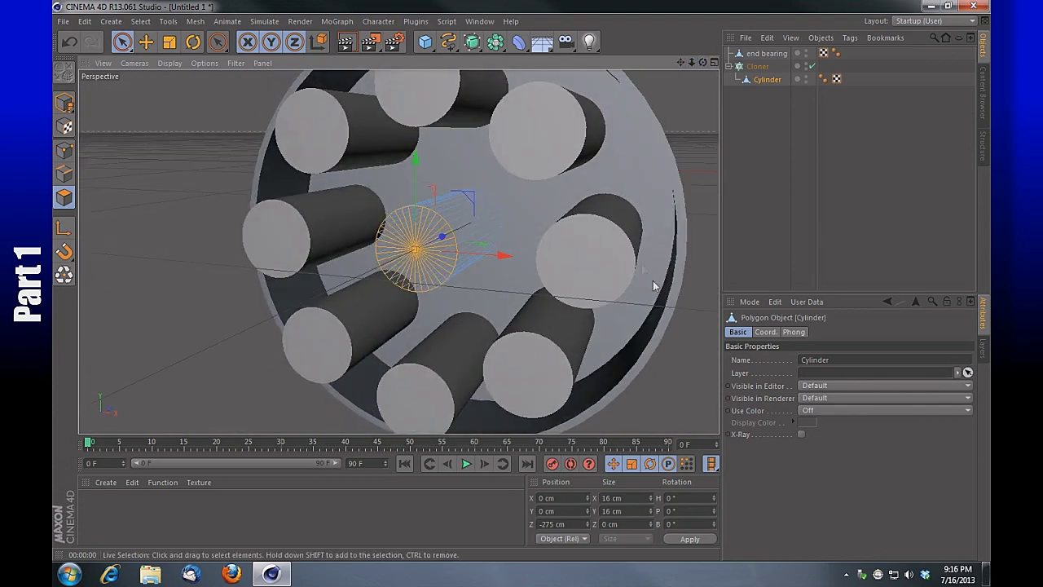
Inset the barrel's selected front cap polygons with Extrude Inner by about 0.9 cm.
{"action": "right_click", "coordinate": [182, 291]}
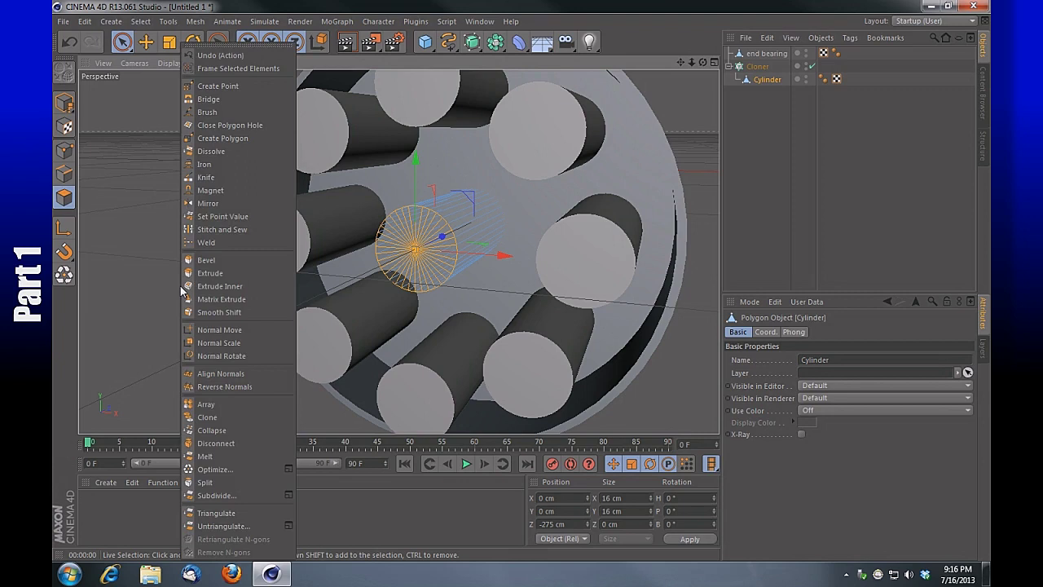
{"action": "left_click", "coordinate": [225, 286]}
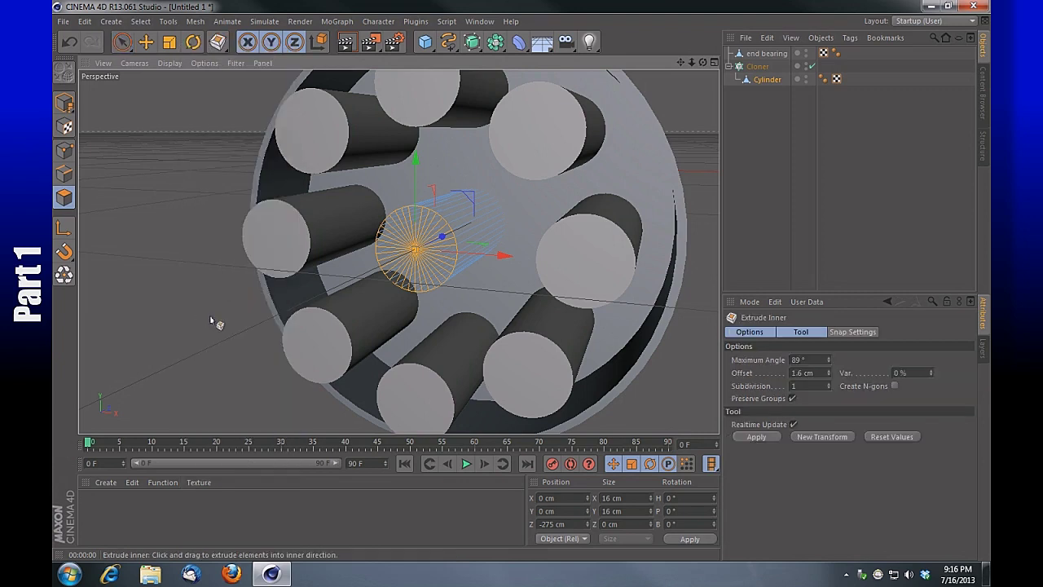
{"action": "left_click_drag", "start_coordinate": [210, 321], "coordinate": [194, 320]}
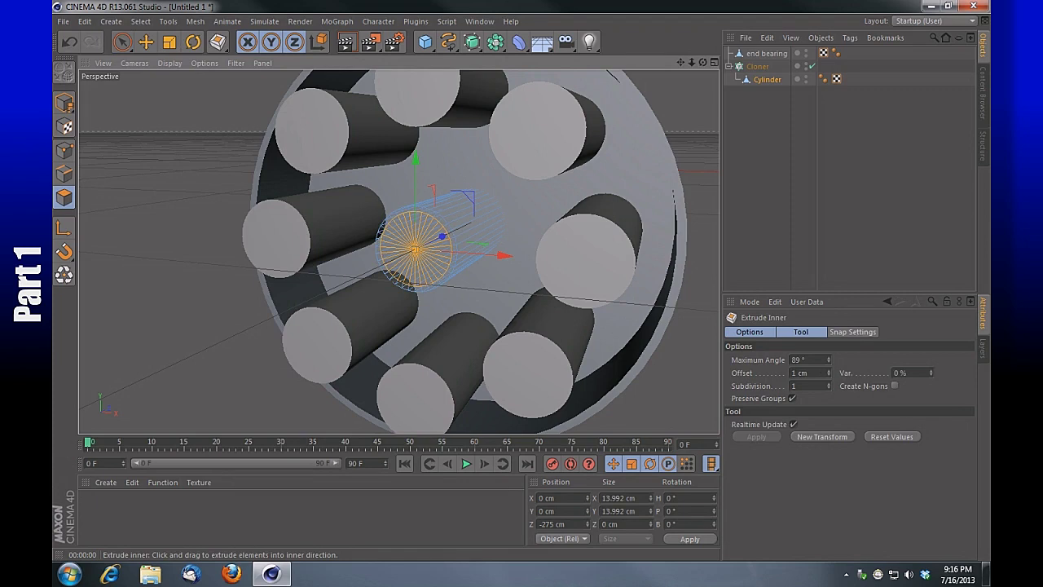
{"action": "mouse_move", "coordinate": [194, 320]}
{"action": "left_mouse_down"}
{"action": "mouse_move", "coordinate": [210, 320]}
{"action": "mouse_move", "coordinate": [194, 320]}
{"action": "left_mouse_up"}
Extrude the inset cap polygons back through the barrel with an offset of about -522.4 cm to hollow it out.
{"action": "right_click", "coordinate": [182, 289]}
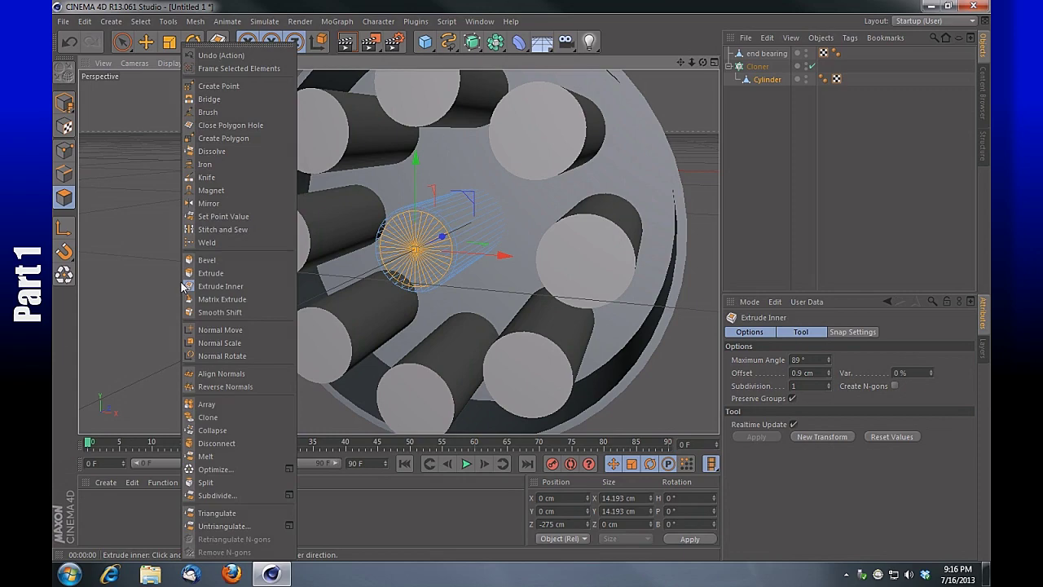
{"action": "left_click", "coordinate": [212, 273]}
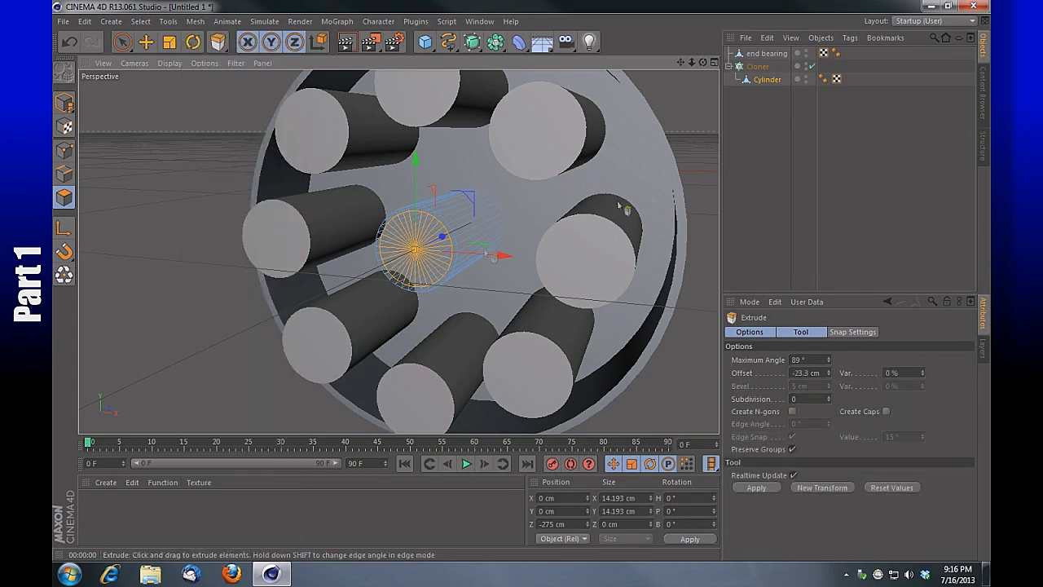
{"action": "left_click_drag", "start_coordinate": [693, 63], "coordinate": [538, 62]}
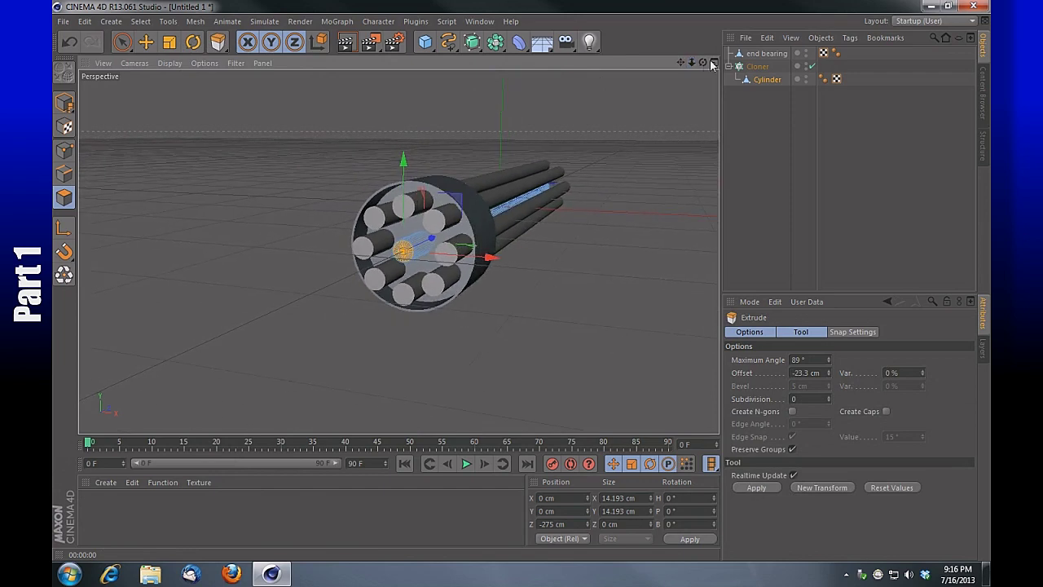
{"action": "left_click_drag", "start_coordinate": [704, 64], "coordinate": [681, 64]}
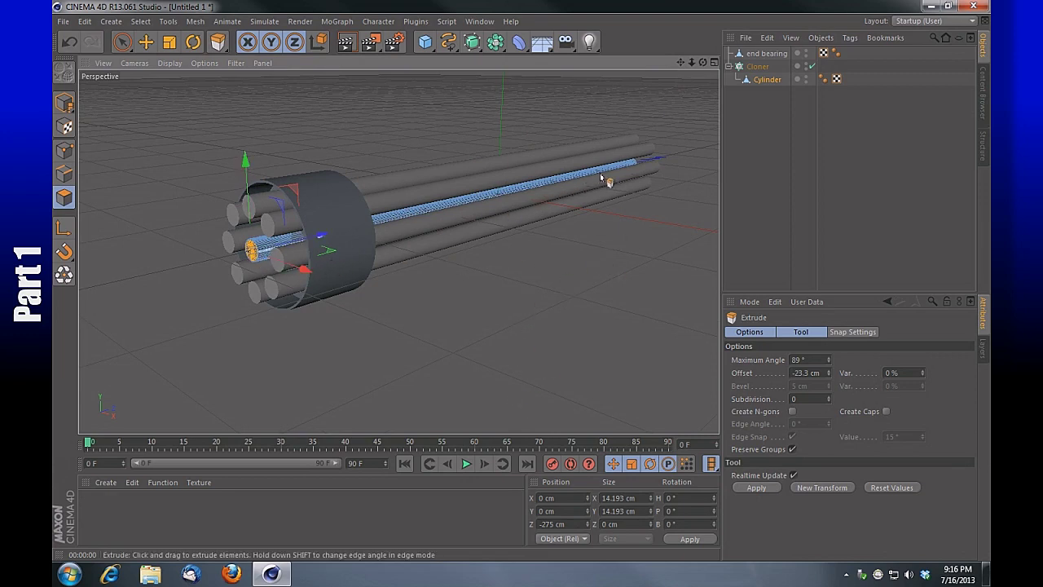
{"action": "left_click_drag", "start_coordinate": [598, 249], "coordinate": [172, 249]}
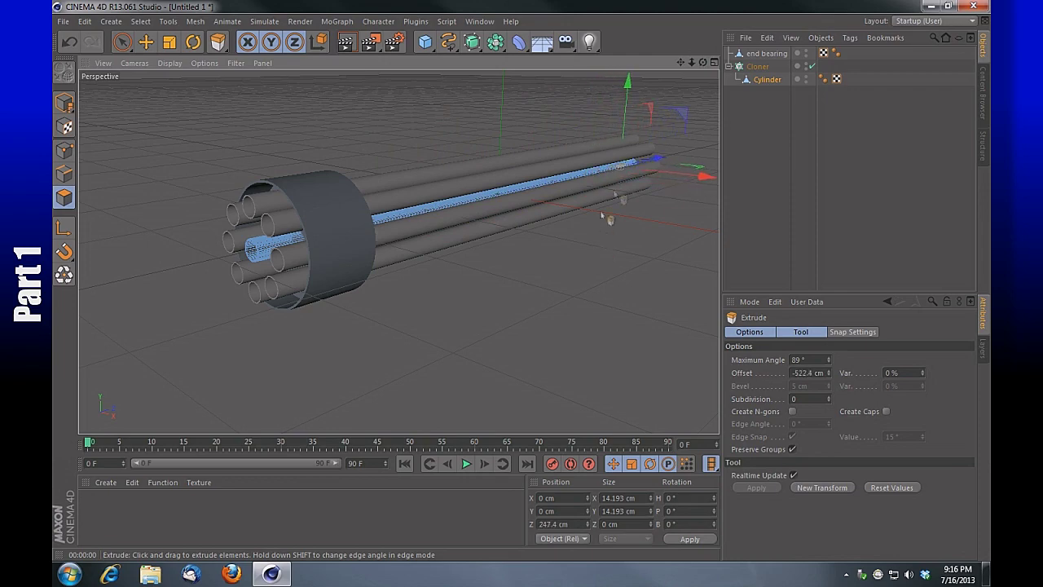
Select the Cloner and render the current view to examine the hollowed barrels, finishing with the Live Selection tool active.
{"action": "left_click_drag", "start_coordinate": [703, 62], "coordinate": [398, 252]}
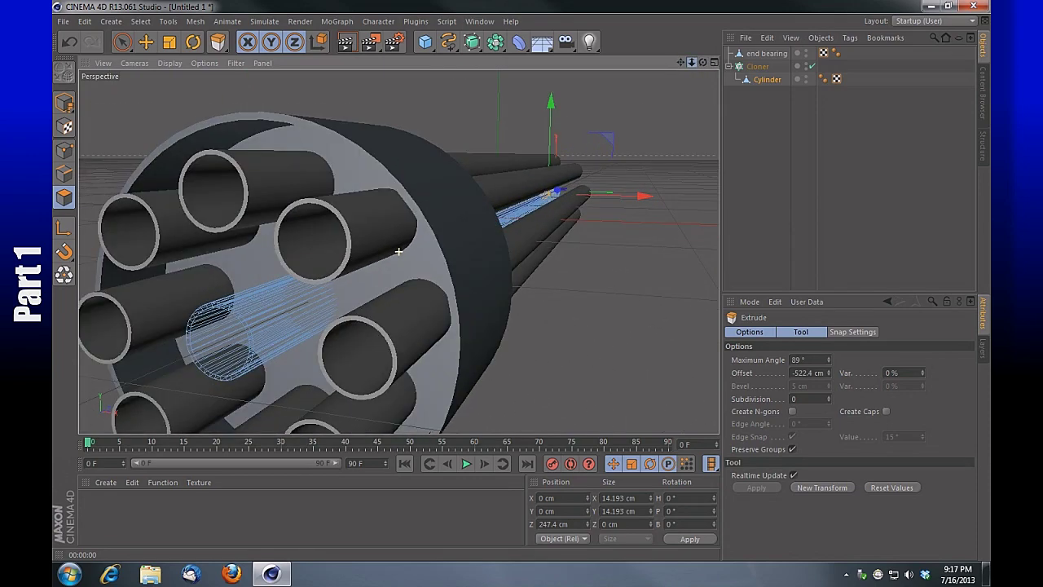
{"action": "left_click", "coordinate": [766, 66]}
{"action": "mouse_move", "coordinate": [692, 64]}
{"action": "left_mouse_down"}
{"action": "mouse_move", "coordinate": [398, 252]}
{"action": "mouse_move", "coordinate": [692, 64]}
{"action": "left_mouse_up"}
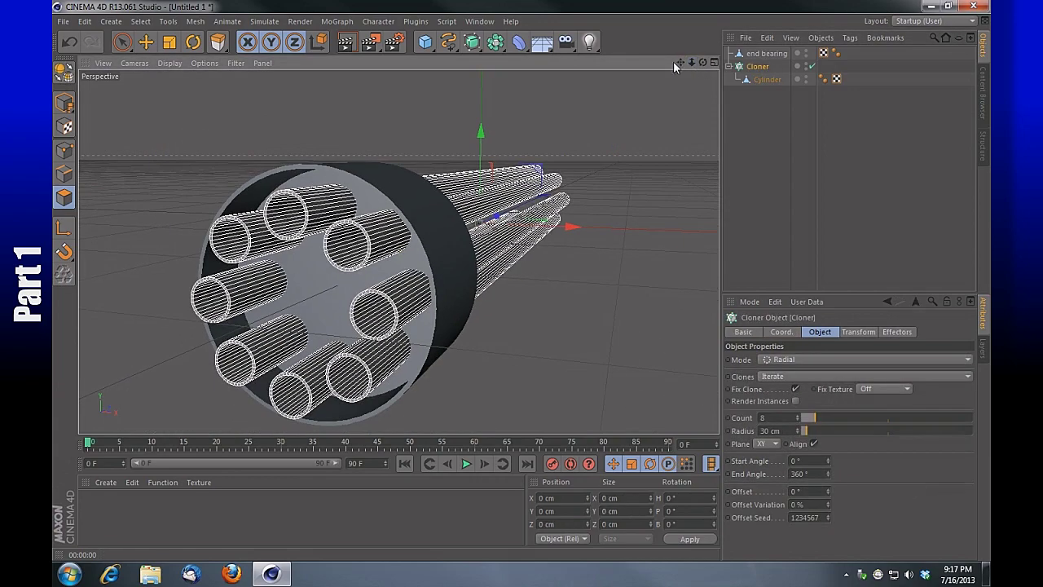
{"action": "left_click", "coordinate": [352, 43]}
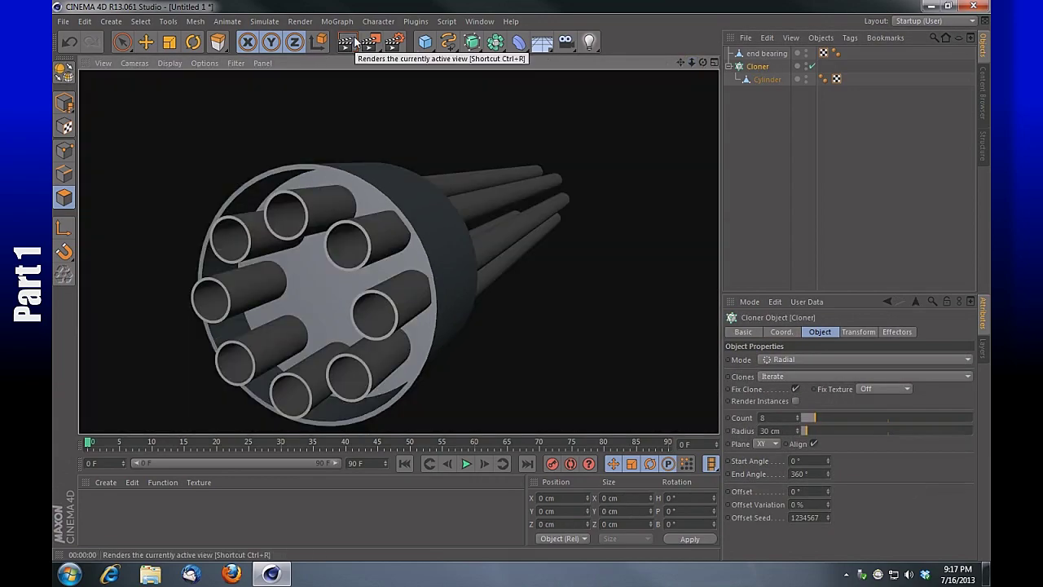
{"action": "left_click_drag", "start_coordinate": [703, 63], "coordinate": [748, 63]}
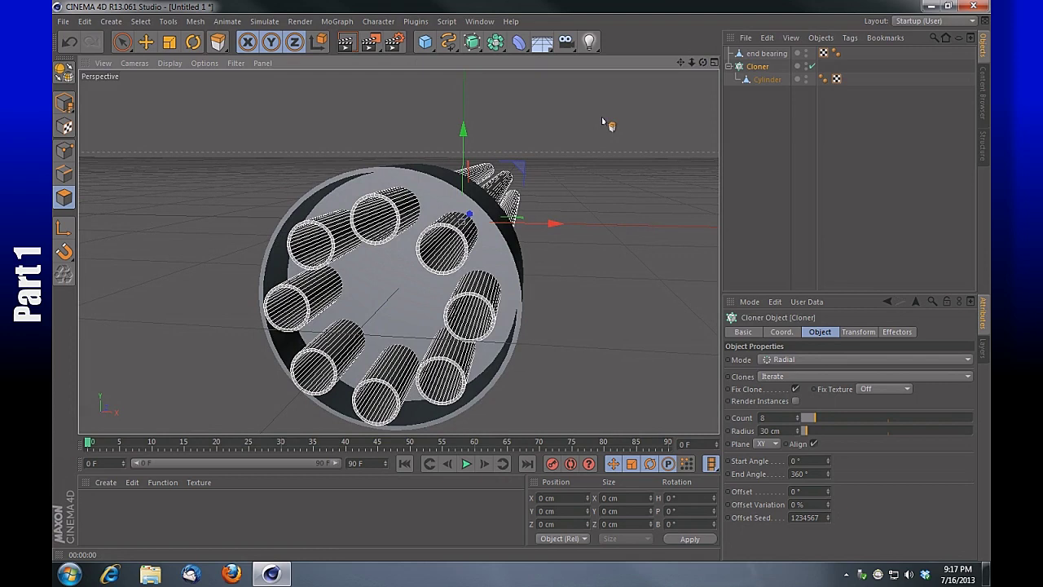
{"action": "left_click", "coordinate": [122, 43]}
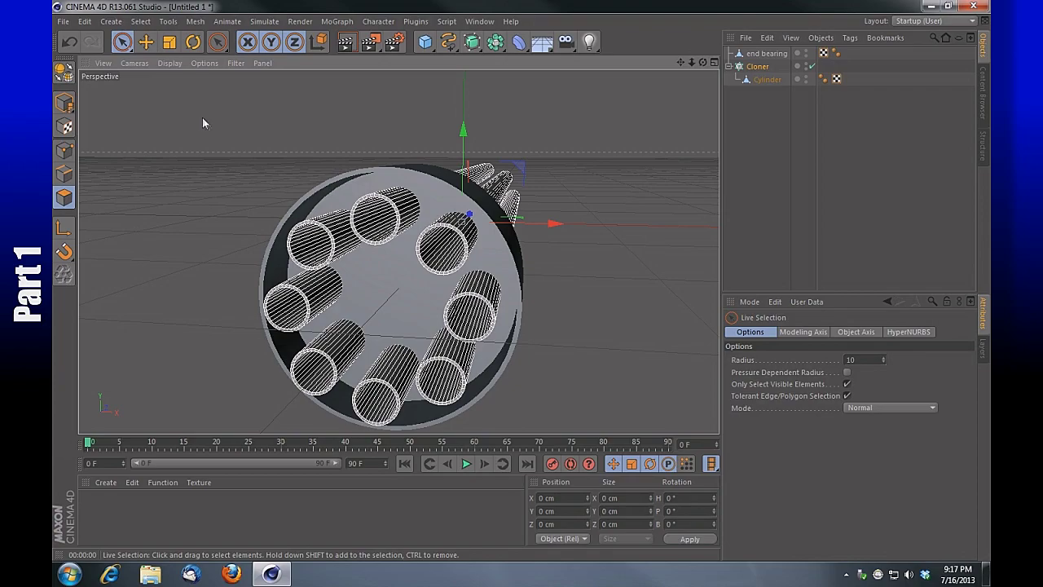
Render the view looking into the muzzle end of the gun to examine the hollowed barrels.
{"action": "mouse_move", "coordinate": [702, 63]}
{"action": "left_mouse_down"}
{"action": "mouse_move", "coordinate": [721, 81]}
{"action": "mouse_move", "coordinate": [744, 75]}
{"action": "mouse_move", "coordinate": [698, 90]}
{"action": "mouse_move", "coordinate": [713, 77]}
{"action": "left_mouse_up"}
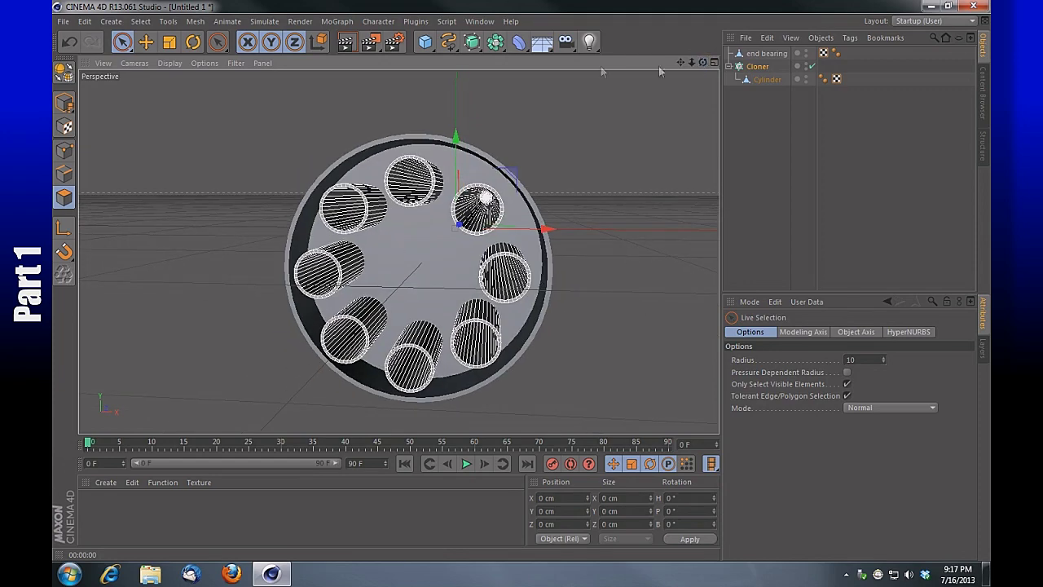
{"action": "left_click", "coordinate": [347, 44]}
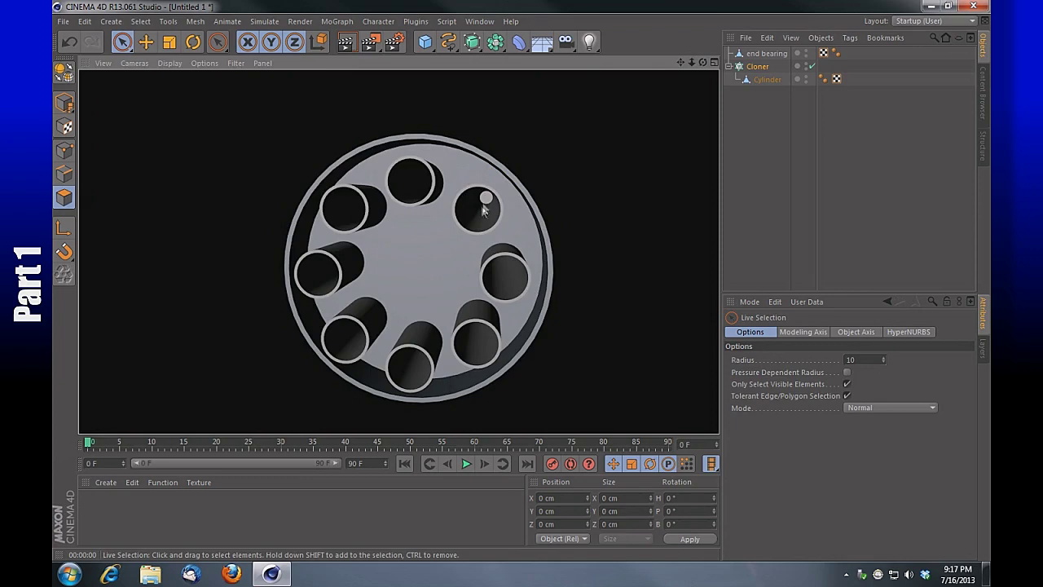
{"action": "left_click_drag", "start_coordinate": [692, 61], "coordinate": [664, 65]}
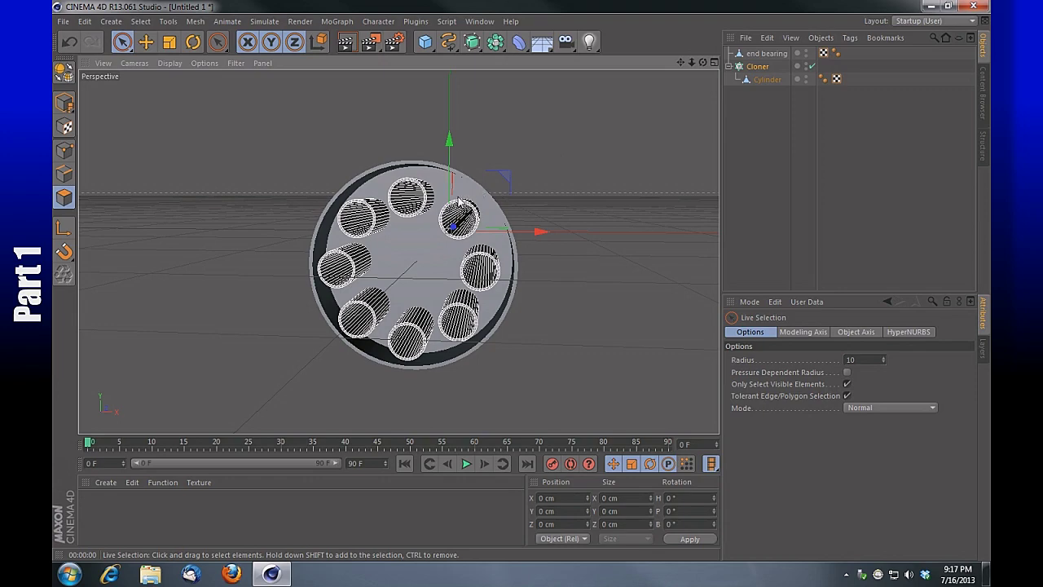
{"action": "left_click_drag", "start_coordinate": [691, 62], "coordinate": [635, 98]}
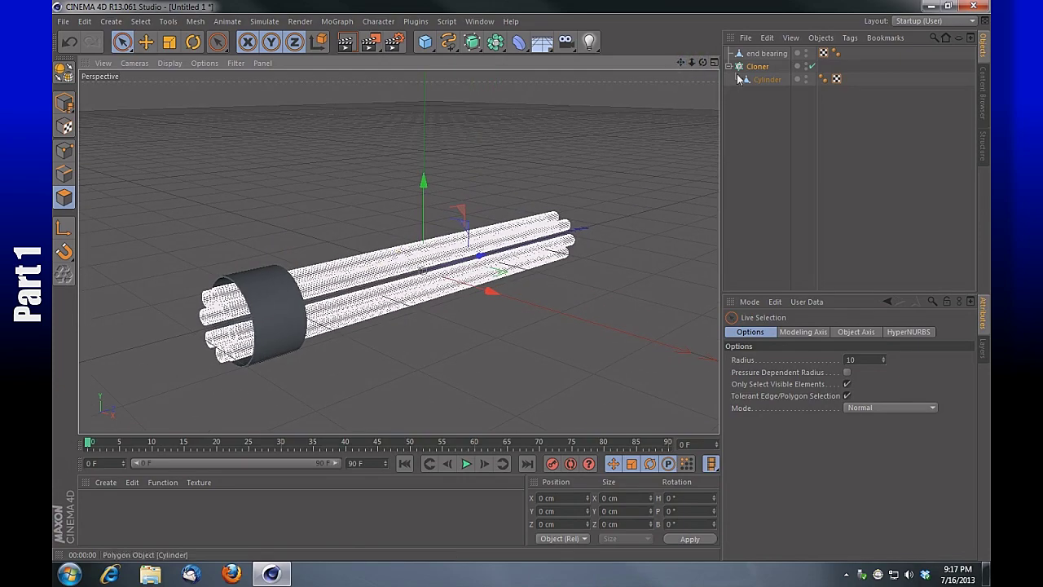
Duplicate the end bearing object and rename the copy as middle bearing.
{"action": "left_click", "coordinate": [767, 53]}
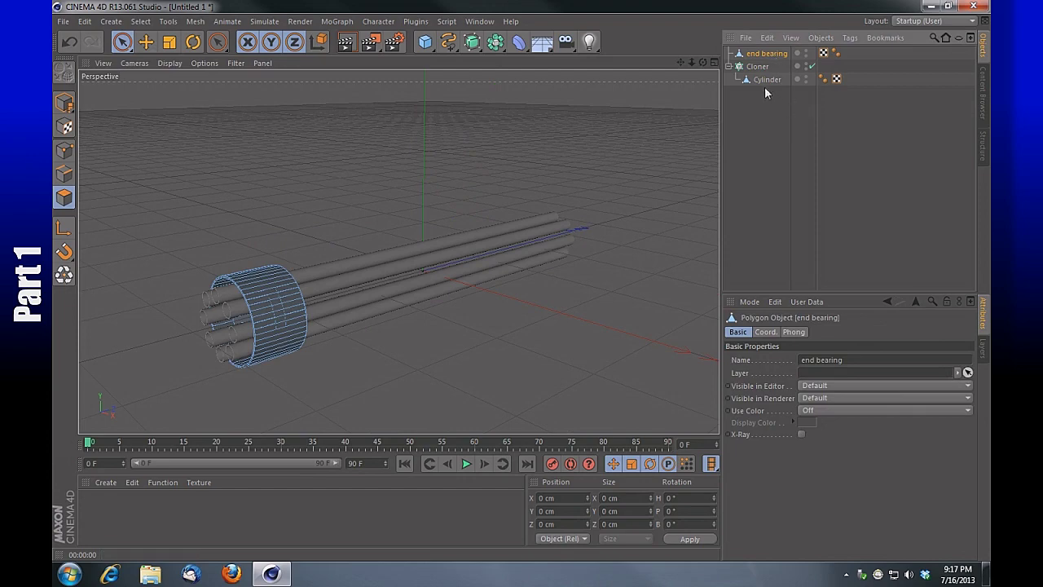
{"action": "left_click_drag", "start_coordinate": [767, 53], "coordinate": [787, 80], "text": "ctrl"}
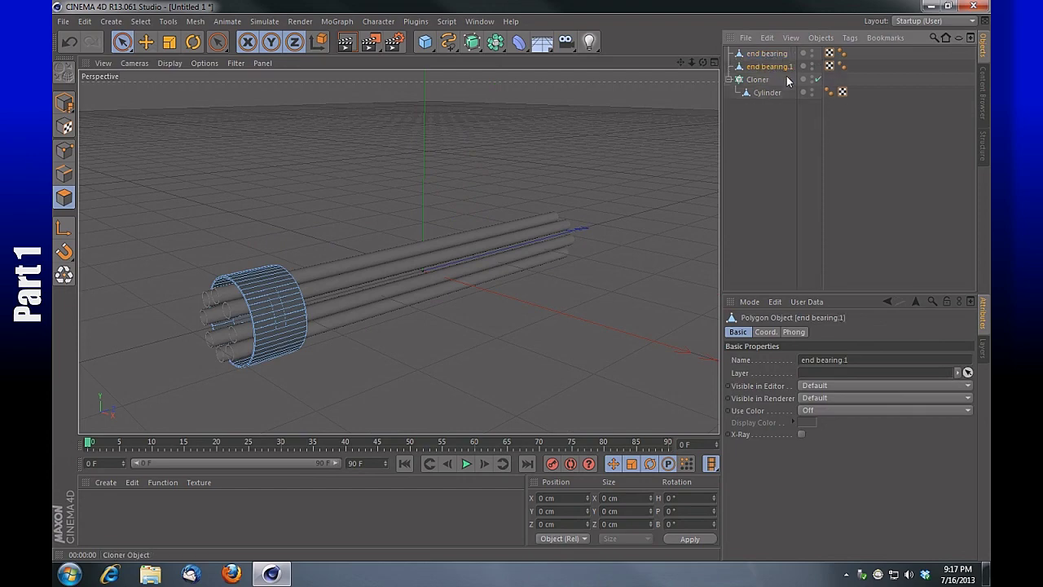
{"action": "double_click", "coordinate": [777, 66]}
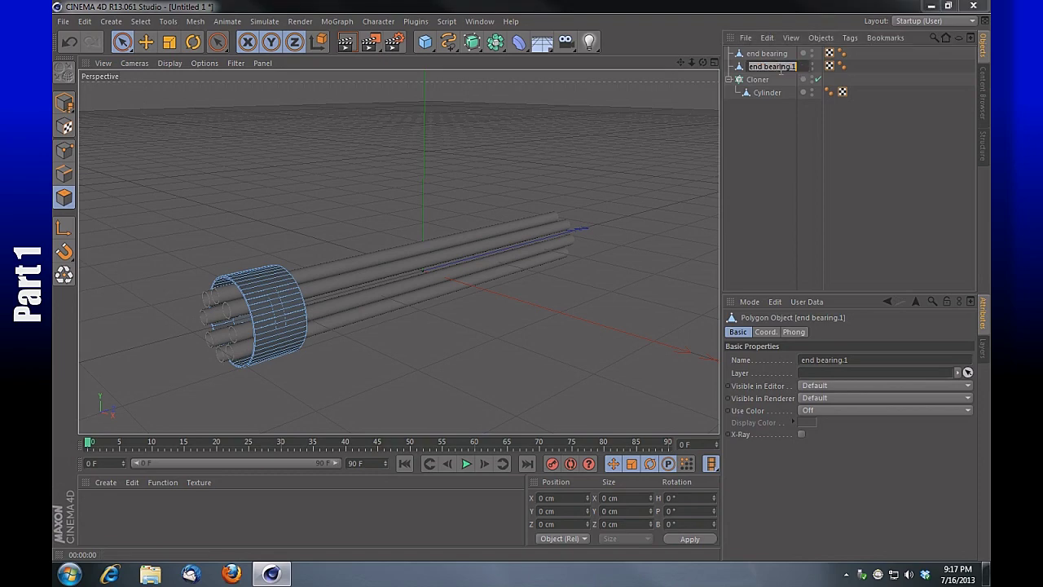
{"action": "type", "text": "middl"}
{"action": "key", "text": "Return"}
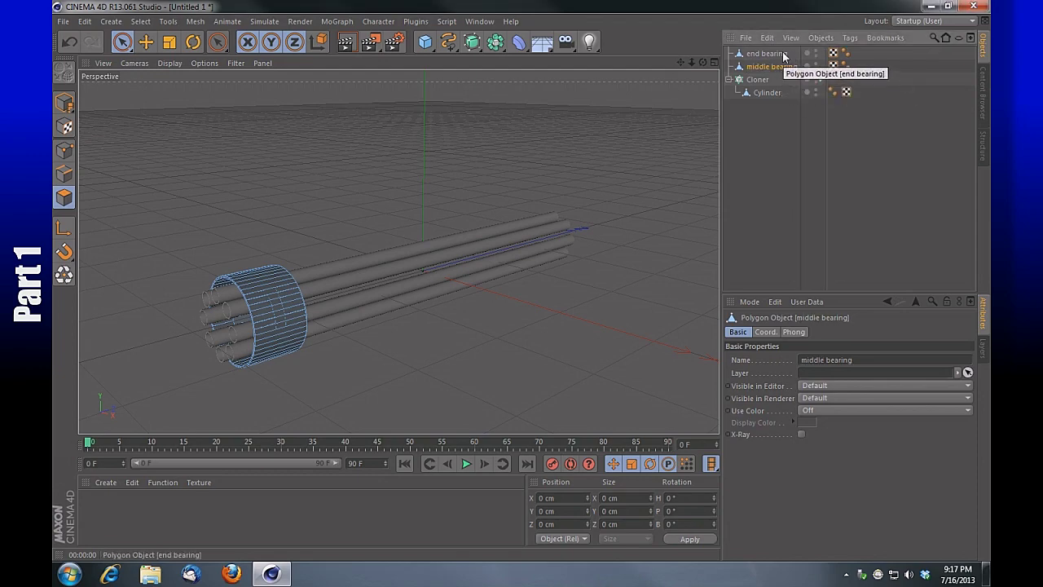
Move the whole middle bearing object back along the barrels to a Z position of about -25.8 cm.
{"action": "left_click", "coordinate": [146, 42]}
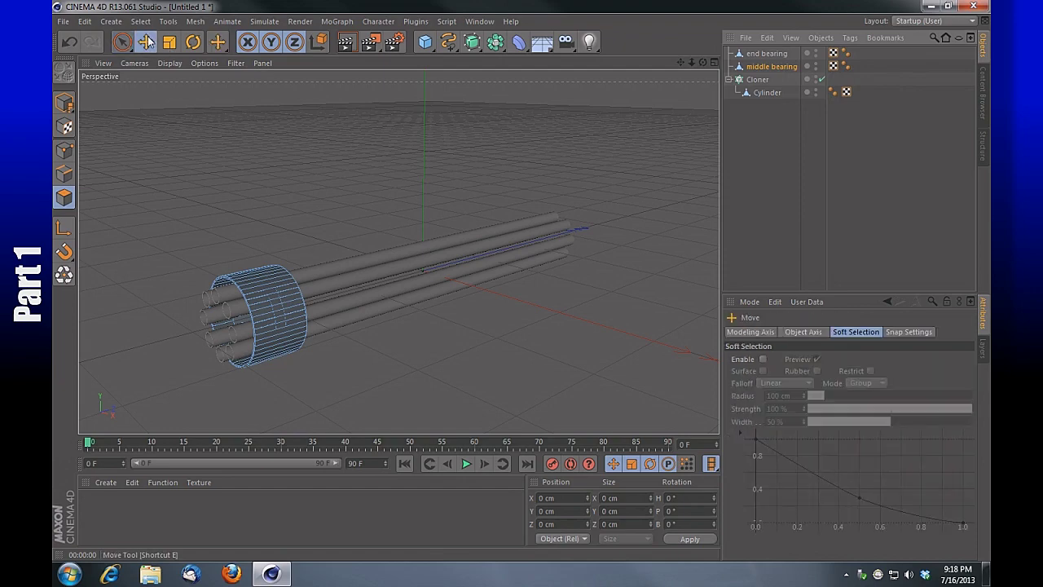
{"action": "left_click", "coordinate": [773, 68]}
{"action": "left_click", "coordinate": [64, 102]}
{"action": "left_click", "coordinate": [106, 144]}
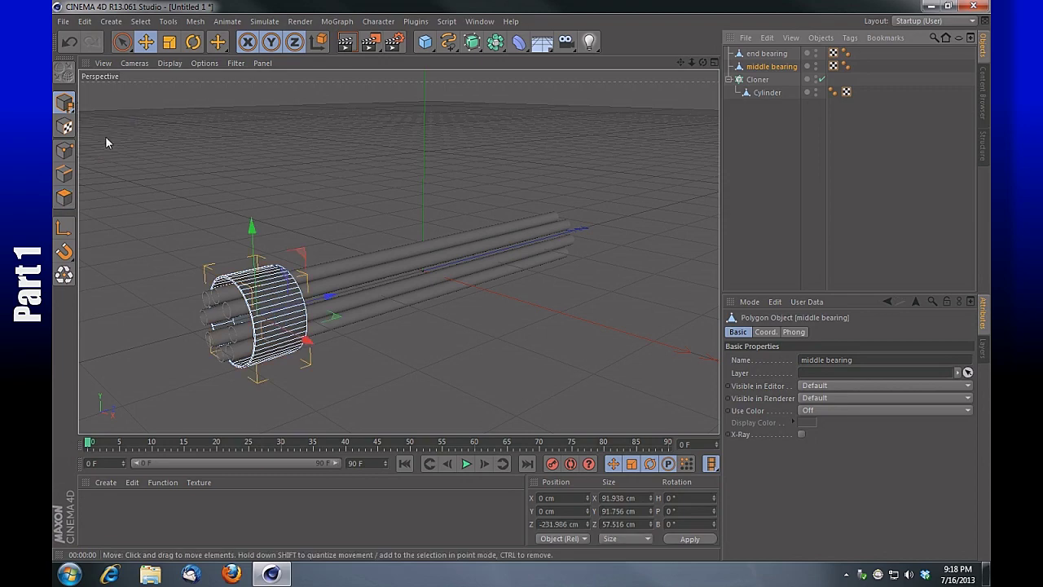
{"action": "left_click_drag", "start_coordinate": [330, 298], "coordinate": [508, 264]}
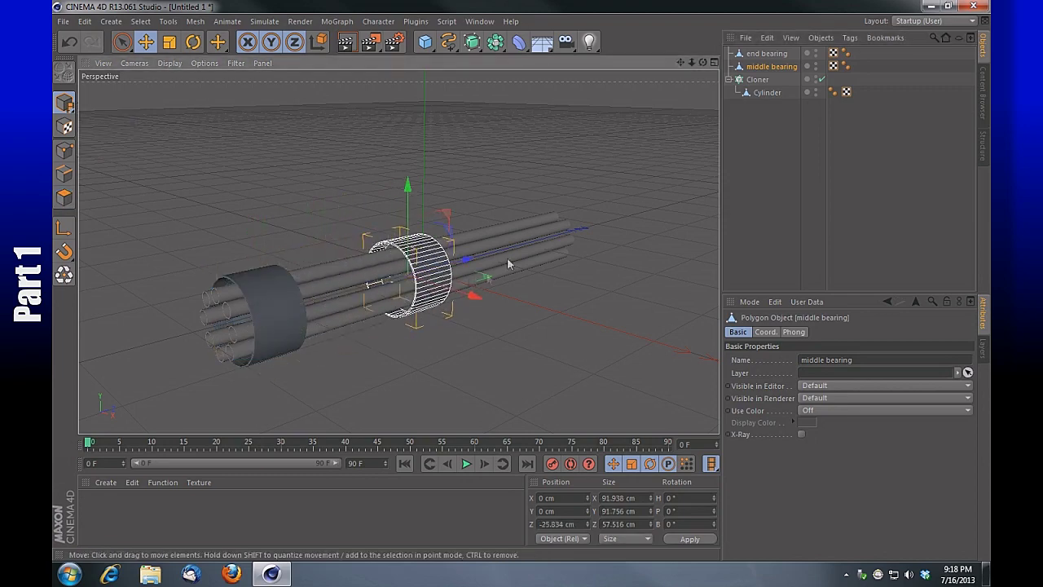
Fine-tune the middle bearing's position along Z in the Top view to about -0.06 cm, centring it on the X axis line.
{"action": "left_click", "coordinate": [715, 63]}
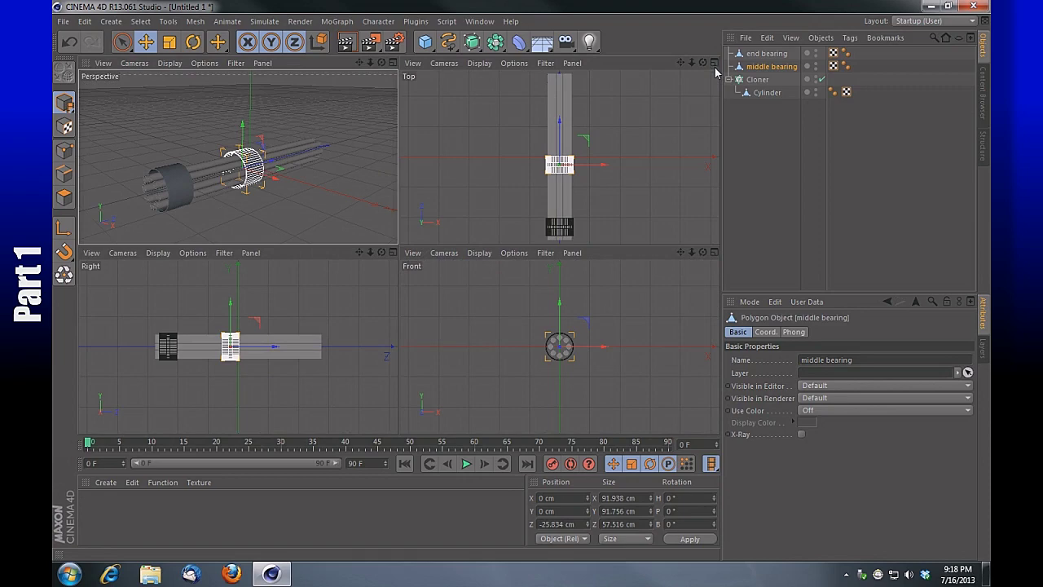
{"action": "left_click", "coordinate": [715, 64]}
{"action": "mouse_move", "coordinate": [692, 63]}
{"action": "left_mouse_down"}
{"action": "mouse_move", "coordinate": [619, 62]}
{"action": "mouse_move", "coordinate": [687, 62]}
{"action": "left_mouse_up"}
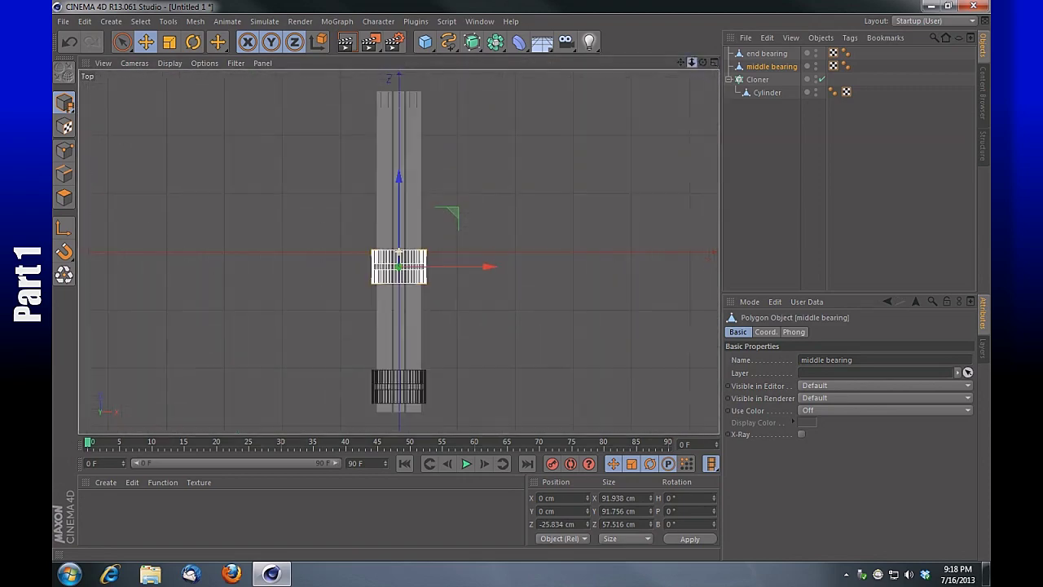
{"action": "left_click_drag", "start_coordinate": [398, 178], "coordinate": [401, 165]}
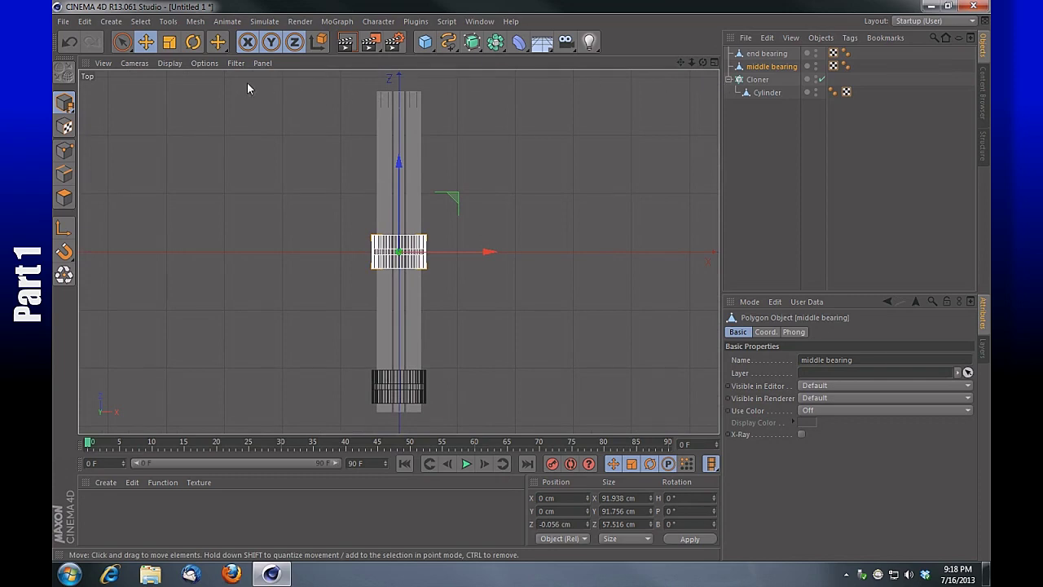
{"action": "left_click", "coordinate": [714, 62]}
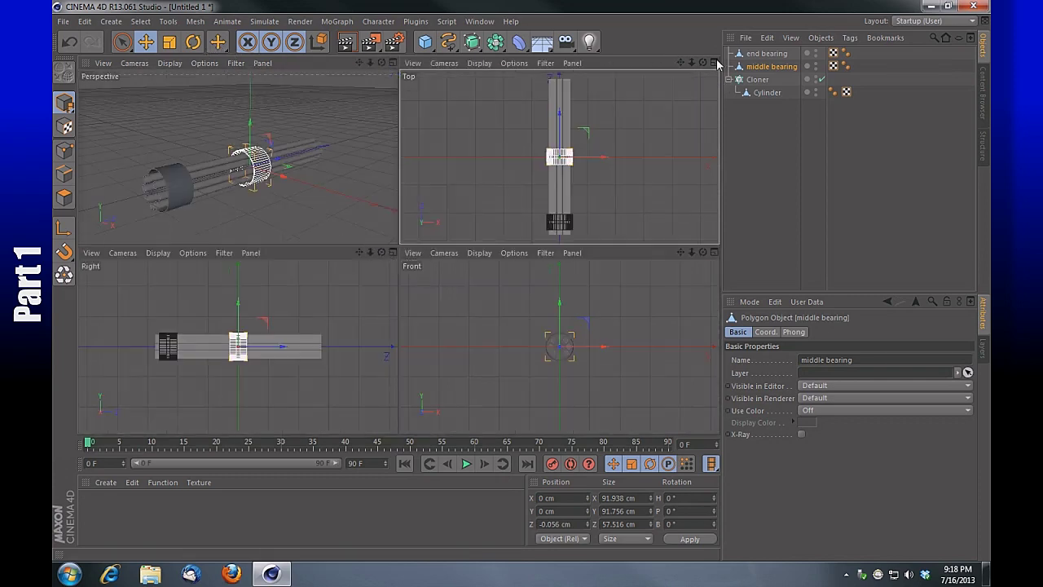
{"action": "left_click", "coordinate": [394, 64]}
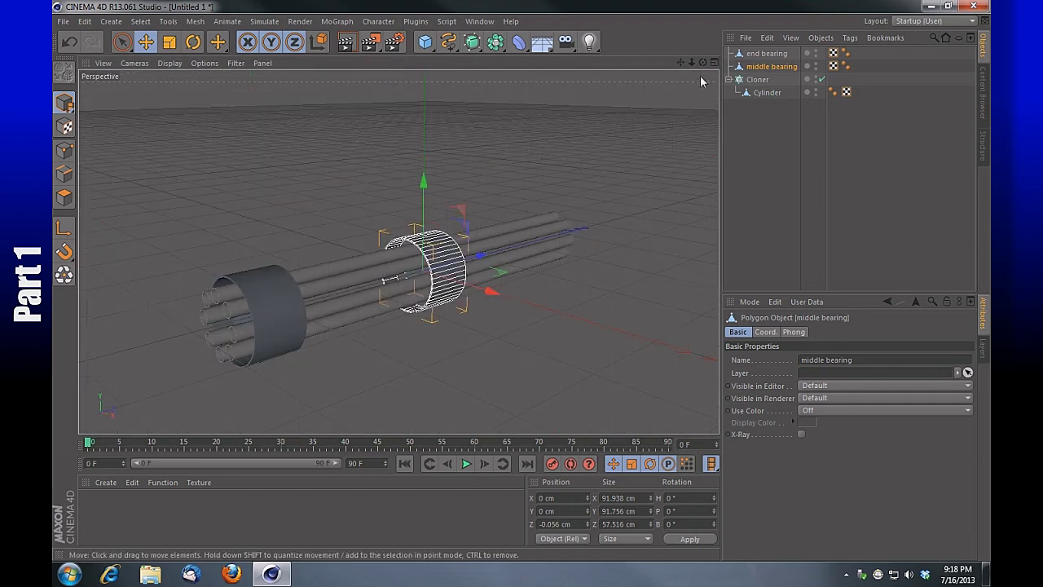
Scale the middle bearing along Z only to a thickness of about 14.8 cm, matching the desktop reference picture, and deselect it.
{"action": "mouse_move", "coordinate": [705, 64]}
{"action": "left_mouse_down"}
{"action": "mouse_move", "coordinate": [648, 73]}
{"action": "mouse_move", "coordinate": [738, 64]}
{"action": "mouse_move", "coordinate": [697, 69]}
{"action": "mouse_move", "coordinate": [638, 25]}
{"action": "left_mouse_up"}
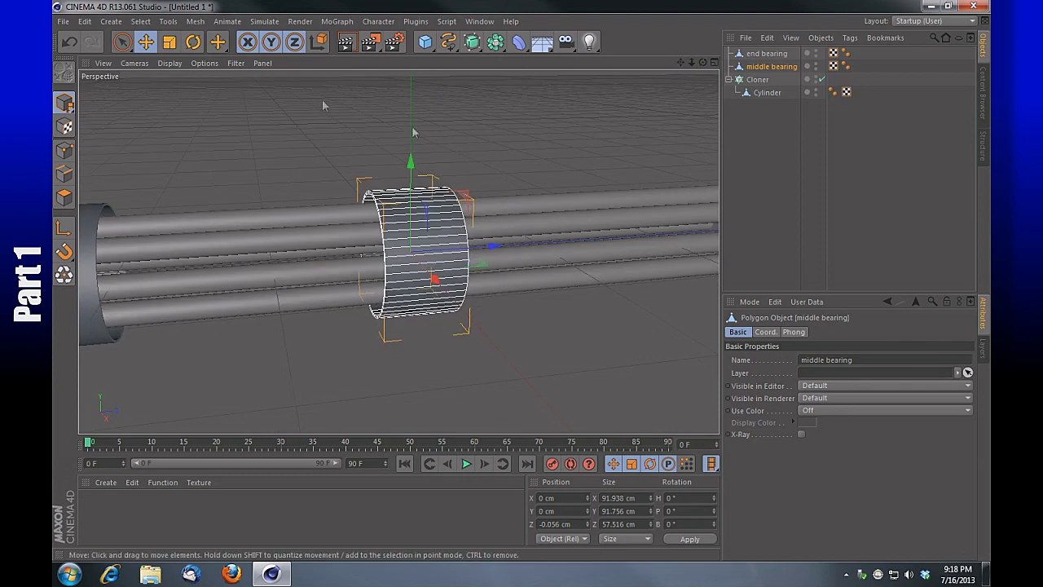
{"action": "left_click", "coordinate": [169, 43]}
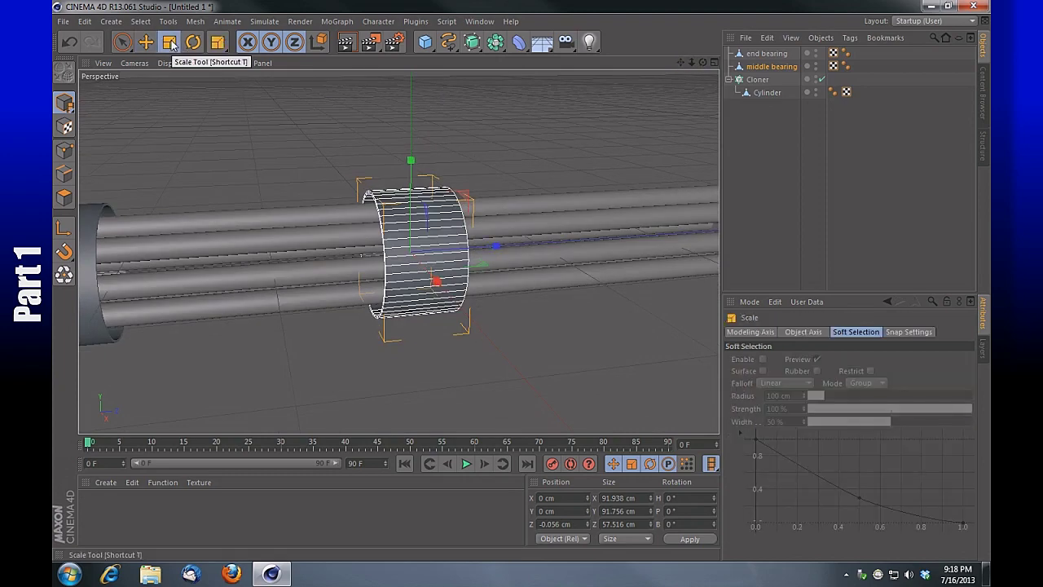
{"action": "left_click_drag", "start_coordinate": [691, 62], "coordinate": [682, 66]}
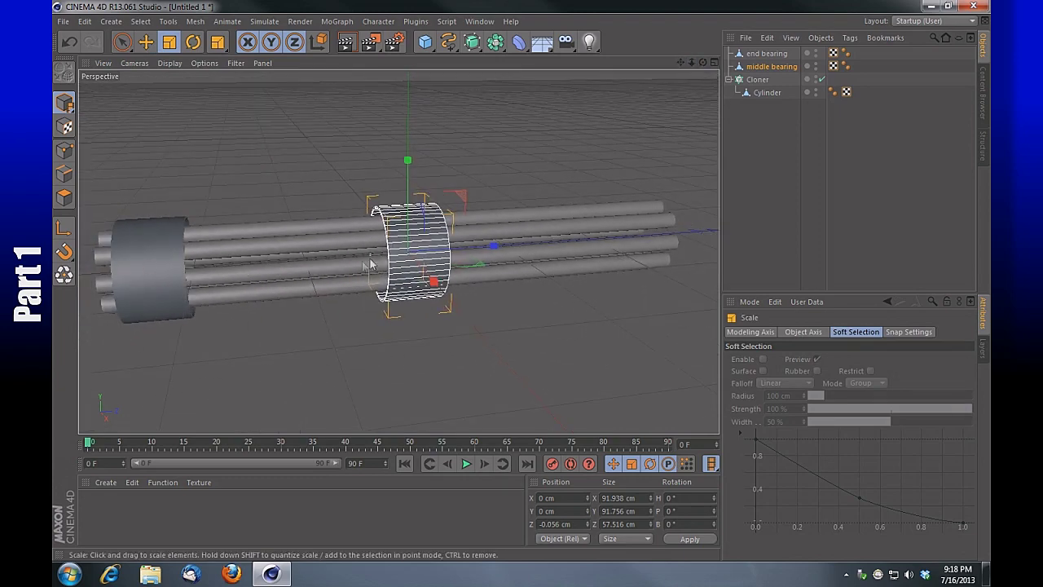
{"action": "left_click", "coordinate": [932, 5]}
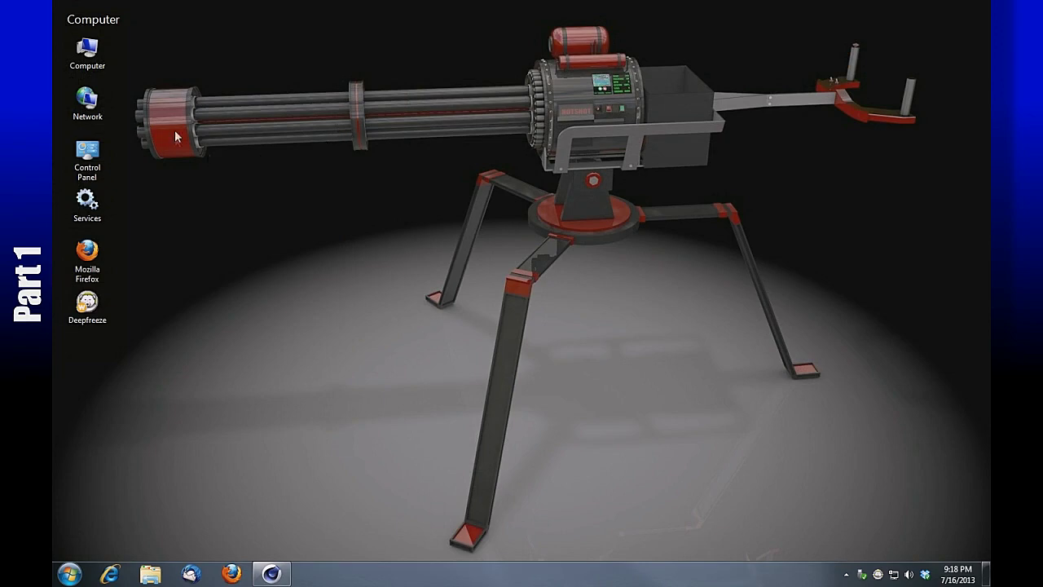
{"action": "left_click", "coordinate": [271, 573]}
{"action": "left_click_drag", "start_coordinate": [494, 247], "coordinate": [437, 274]}
{"action": "left_click_drag", "start_coordinate": [703, 63], "coordinate": [682, 67]}
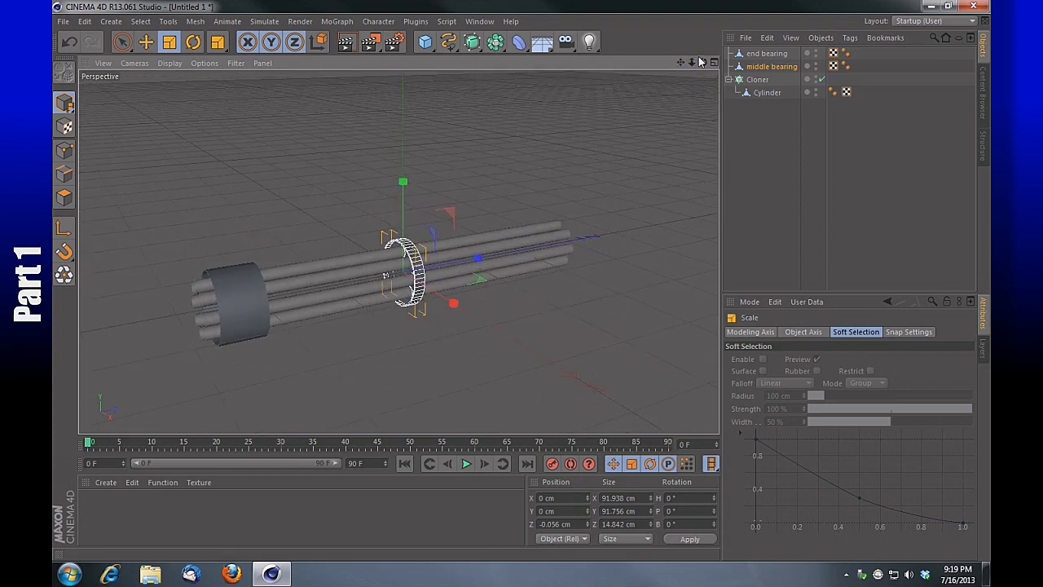
{"action": "left_click_drag", "start_coordinate": [703, 63], "coordinate": [638, 122]}
{"action": "left_click", "coordinate": [575, 158]}
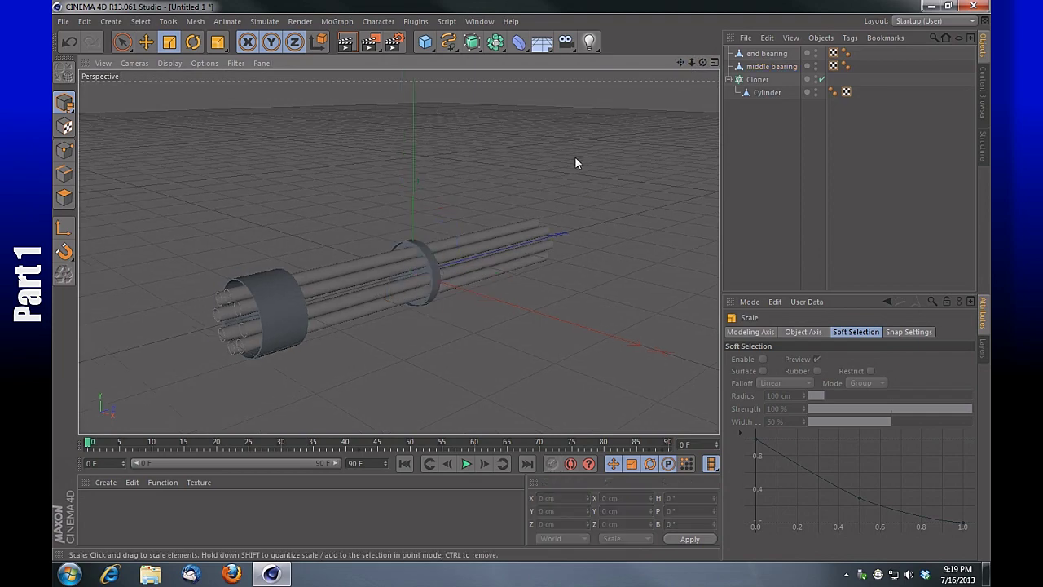
Examine the bearings on the finished gun in the desktop reference picture.
{"action": "left_click", "coordinate": [65, 104]}
{"action": "left_click", "coordinate": [113, 146]}
{"action": "left_click", "coordinate": [932, 7]}
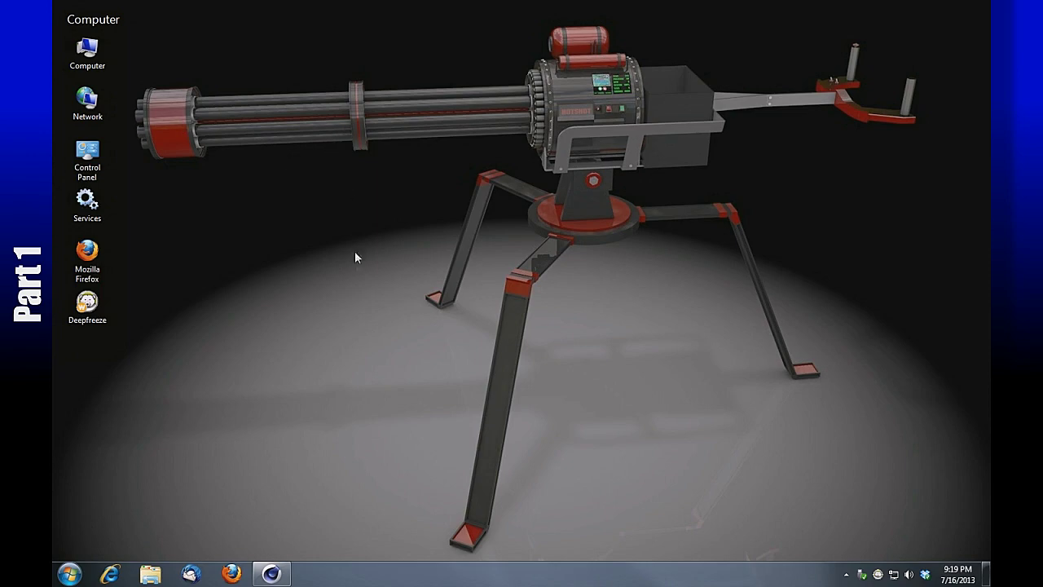
{"action": "left_click", "coordinate": [271, 574]}
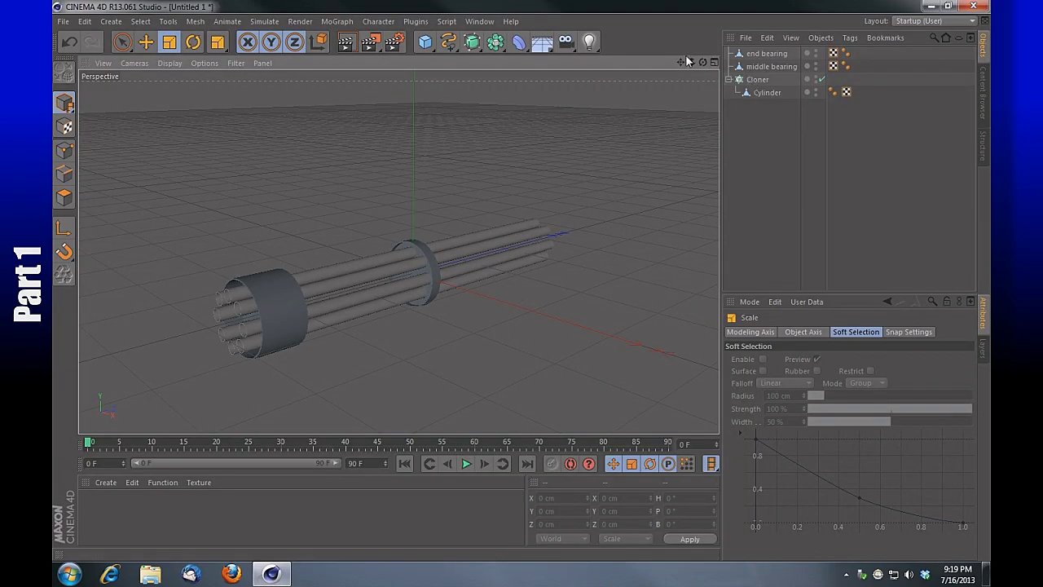
Select the loop of outer side polygons around the end bearing with Loop Selection in polygon mode.
{"action": "left_click_drag", "start_coordinate": [680, 62], "coordinate": [398, 251]}
{"action": "left_click_drag", "start_coordinate": [692, 63], "coordinate": [400, 249]}
{"action": "left_click", "coordinate": [316, 236]}
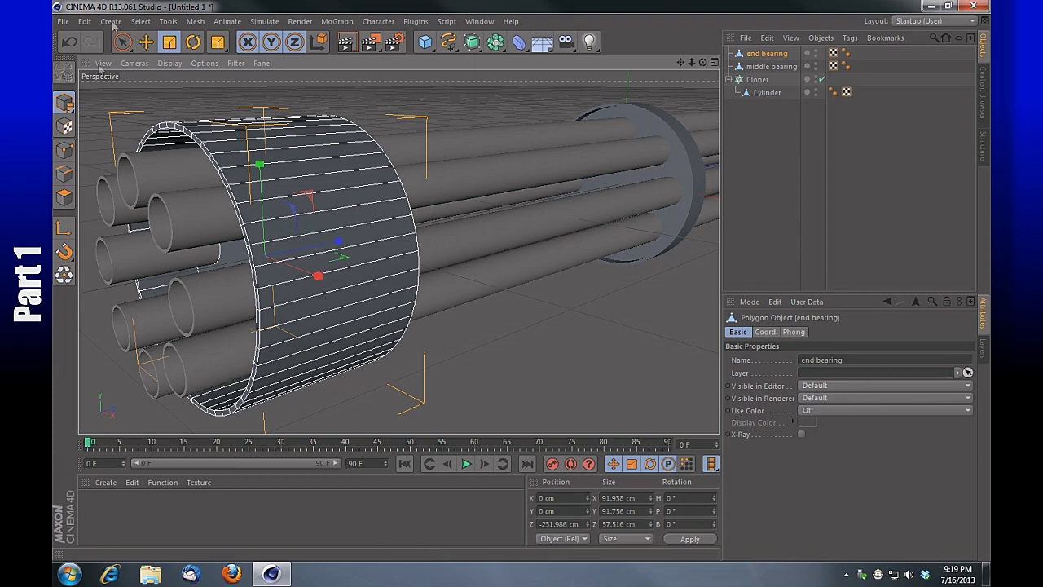
{"action": "left_click", "coordinate": [64, 198]}
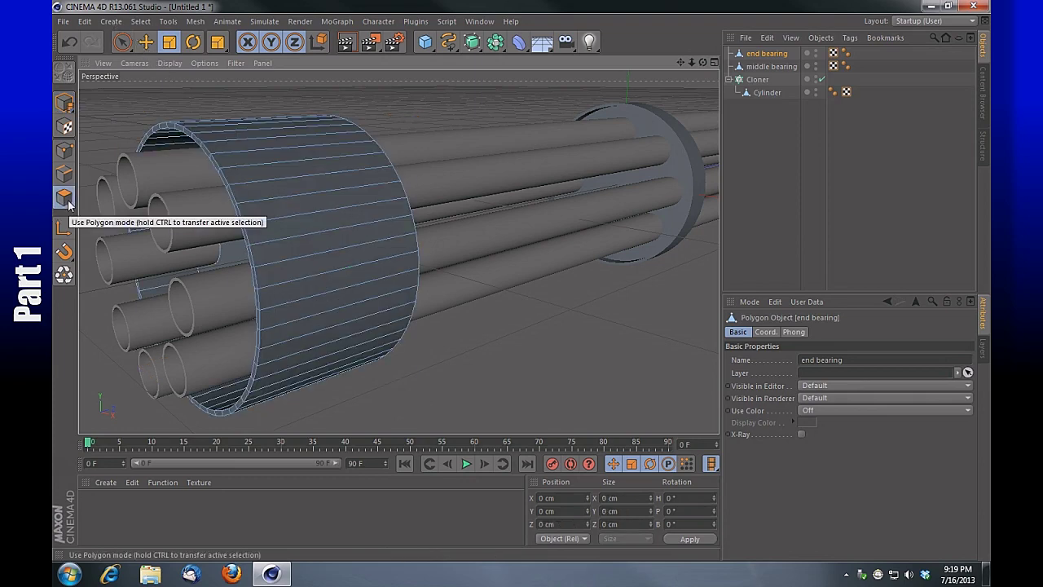
{"action": "left_click", "coordinate": [139, 22]}
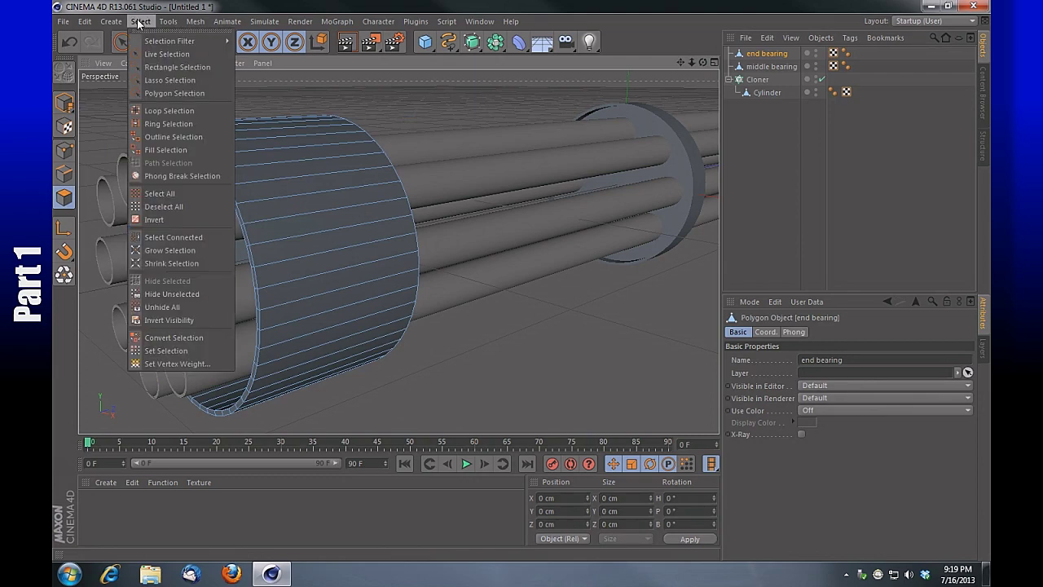
{"action": "left_click", "coordinate": [605, 24]}
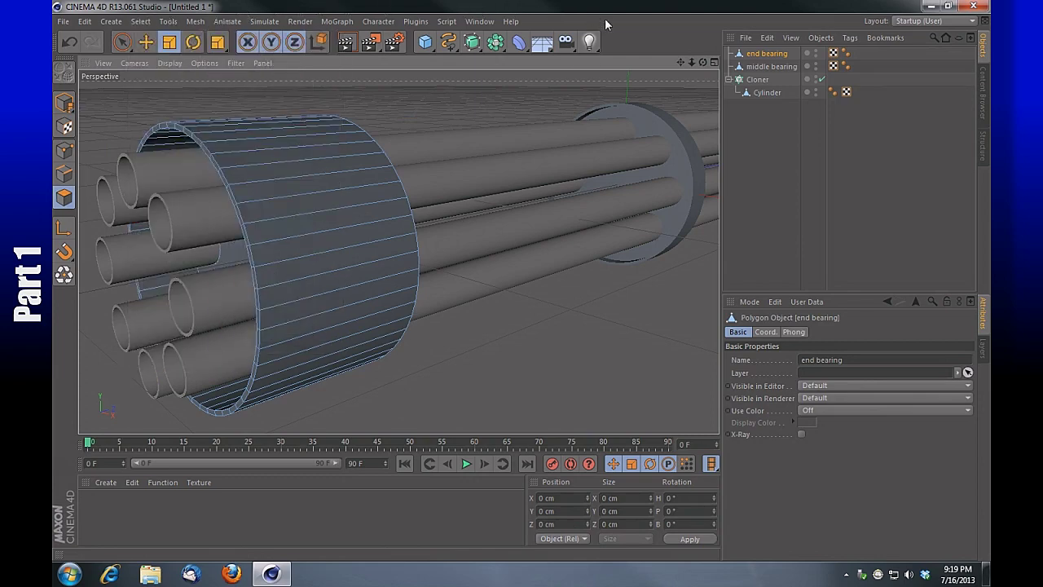
{"action": "left_click", "coordinate": [168, 22]}
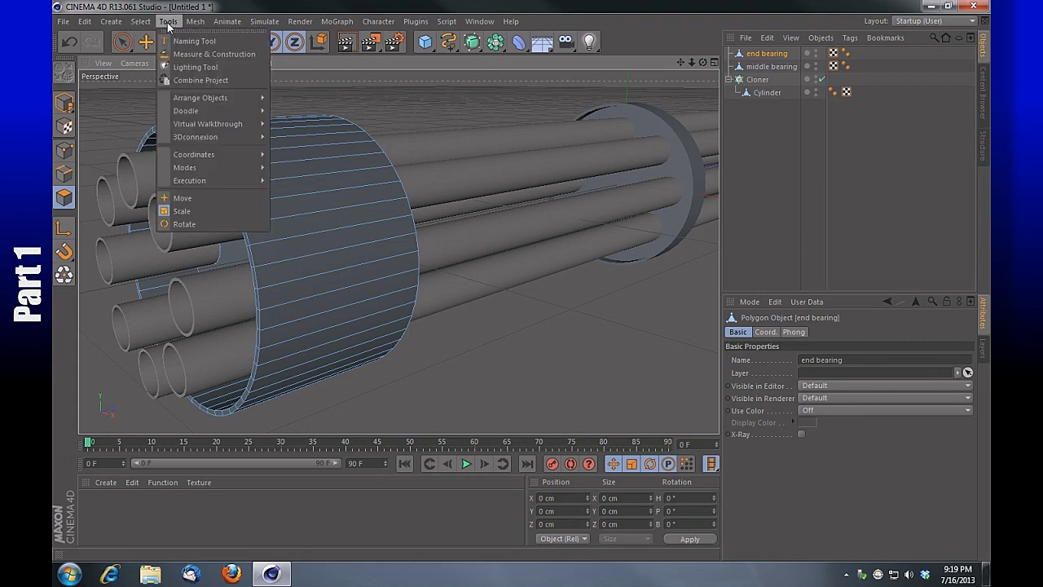
{"action": "mouse_move", "coordinate": [142, 25]}
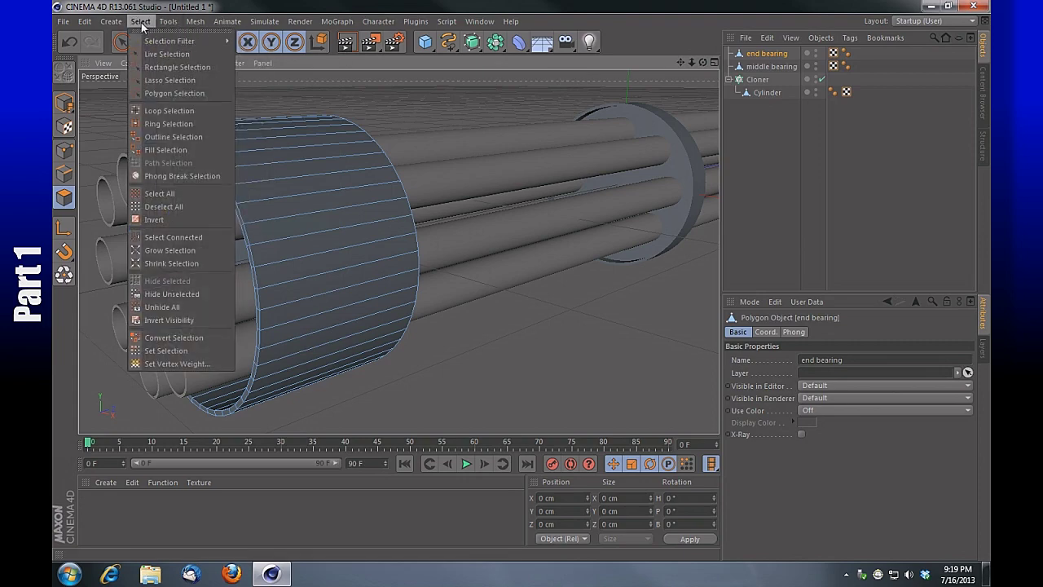
{"action": "left_click", "coordinate": [172, 111]}
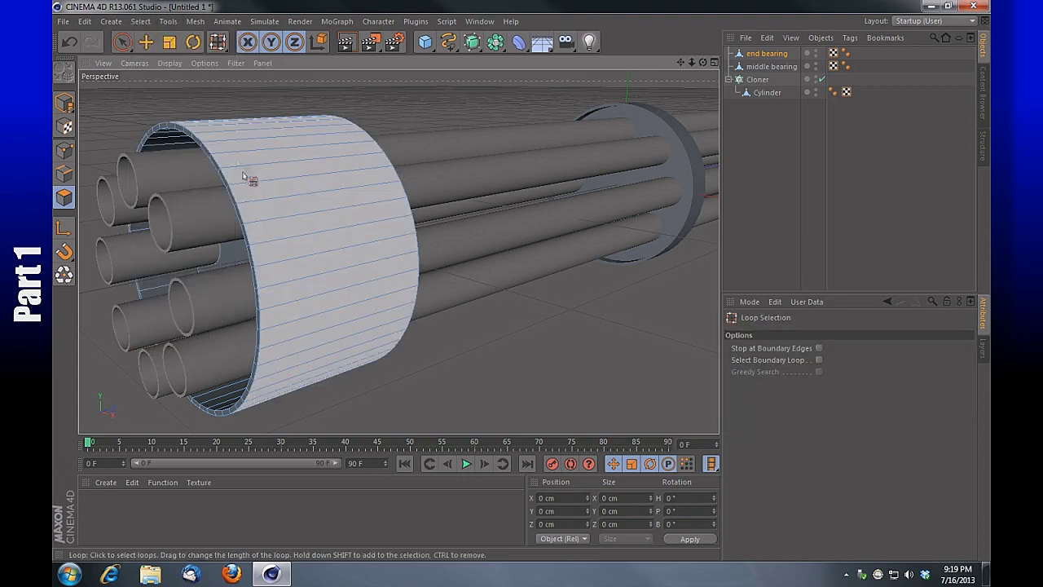
{"action": "left_click", "coordinate": [307, 204]}
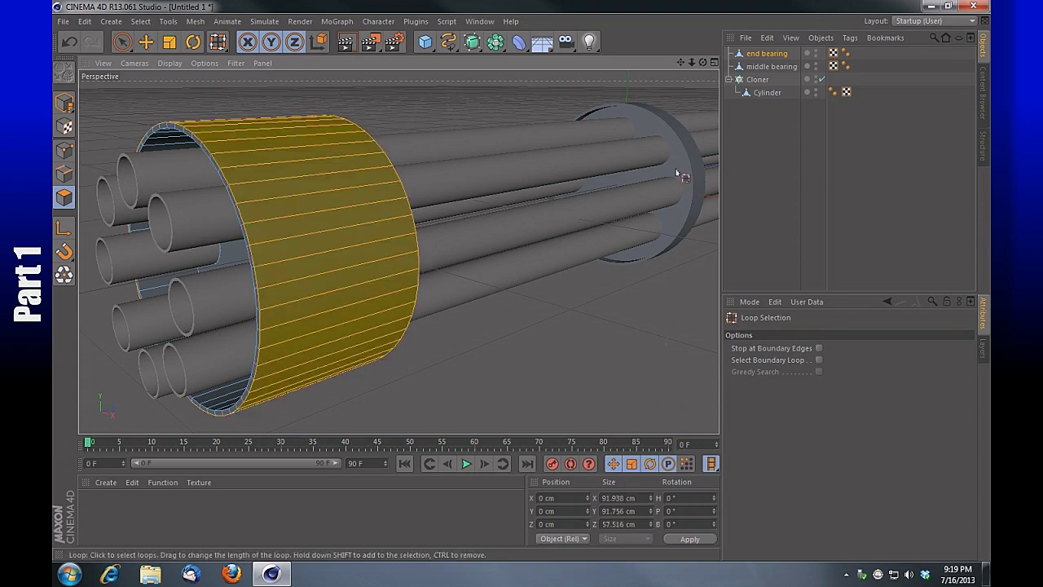
Inset the end bearing's selected outer polygon loop with Extrude Inner by an offset of about 3.5 cm.
{"action": "left_click_drag", "start_coordinate": [702, 62], "coordinate": [398, 252]}
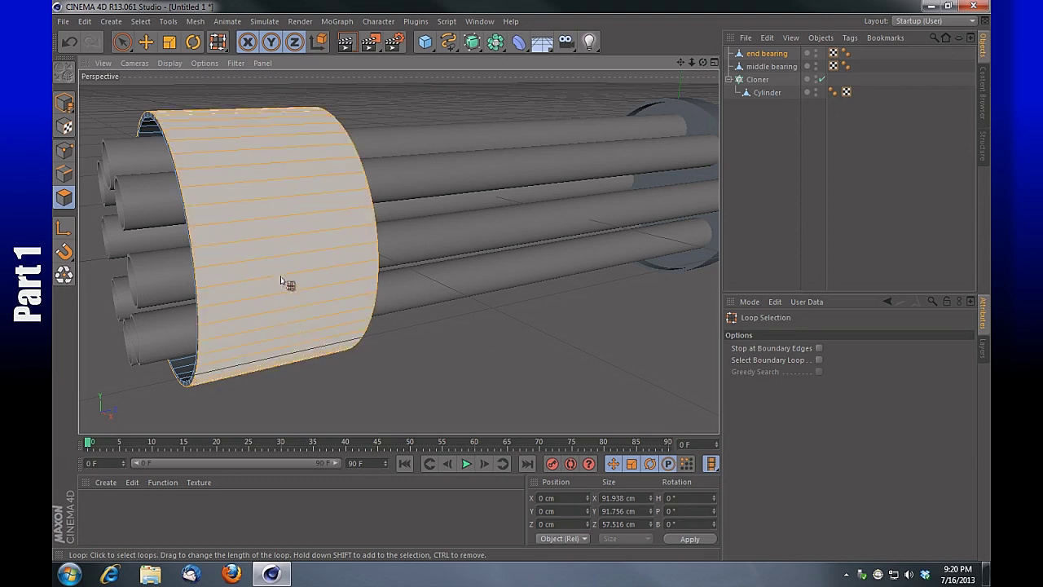
{"action": "right_click", "coordinate": [485, 355]}
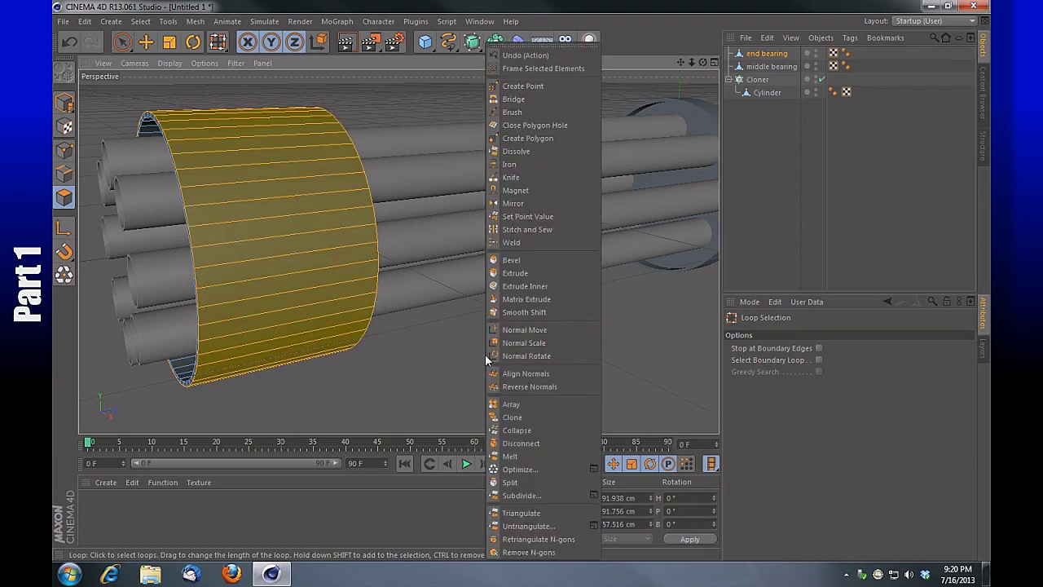
{"action": "left_click", "coordinate": [537, 292]}
{"action": "left_click_drag", "start_coordinate": [450, 340], "coordinate": [491, 340]}
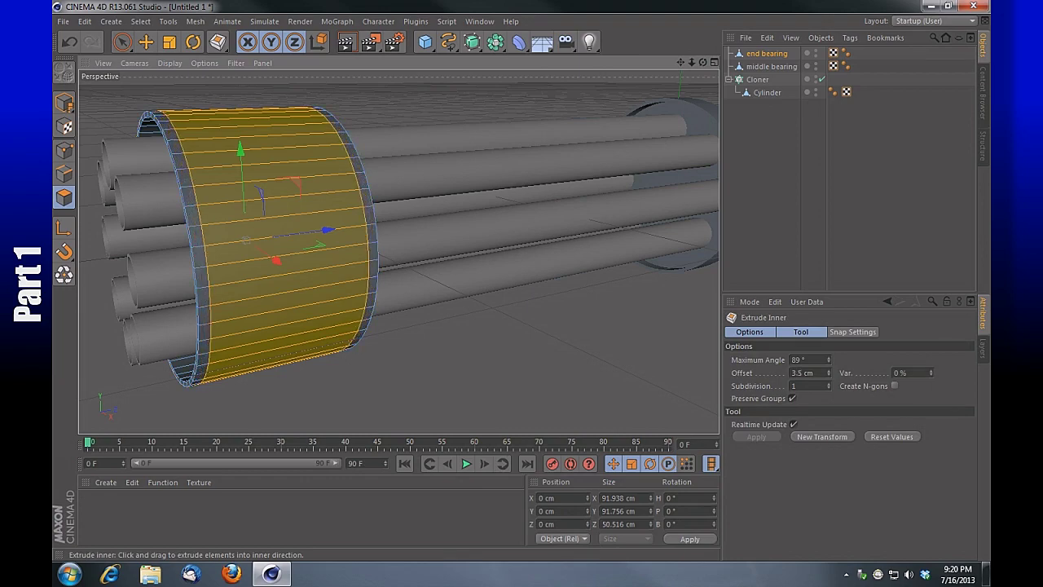
Extrude the end bearing's selected outer polygon band inward by an offset of about -0.8 cm and preview the render.
{"action": "right_click", "coordinate": [472, 347]}
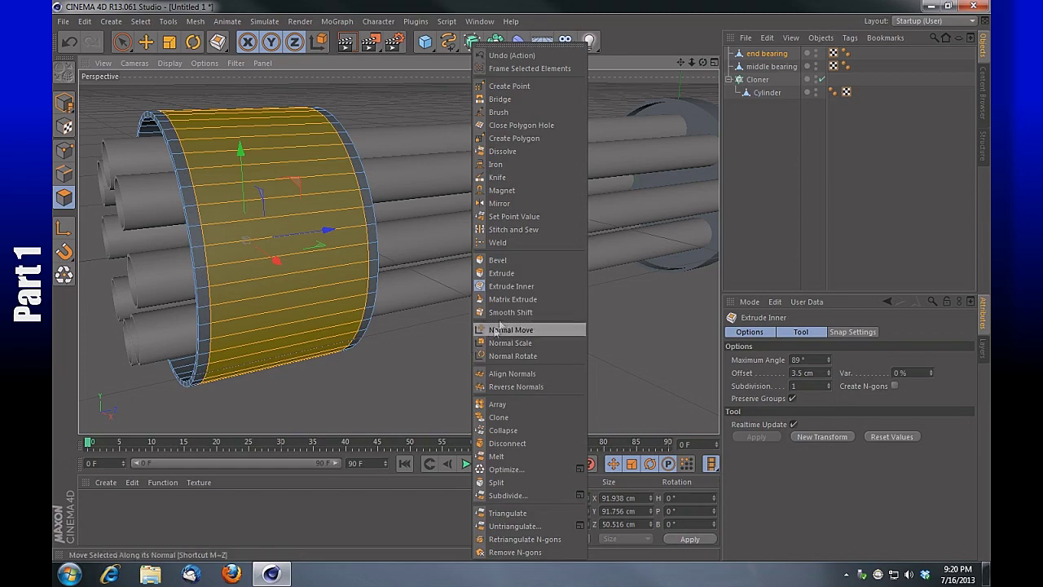
{"action": "left_click", "coordinate": [504, 273]}
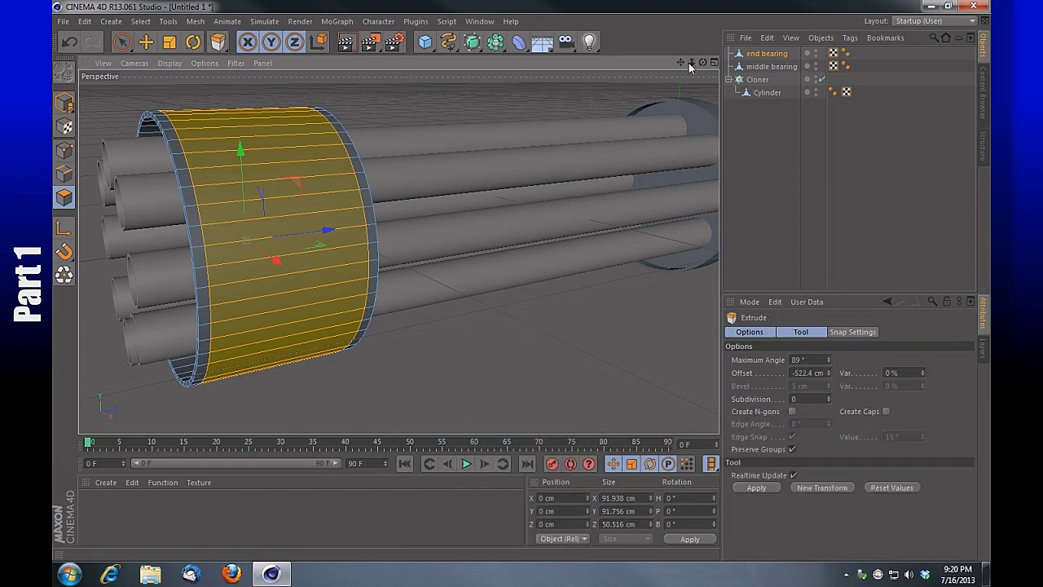
{"action": "mouse_move", "coordinate": [702, 64]}
{"action": "left_mouse_down"}
{"action": "mouse_move", "coordinate": [762, 66]}
{"action": "mouse_move", "coordinate": [698, 63]}
{"action": "left_mouse_up"}
{"action": "scroll", "coordinate": [399, 252], "scroll_direction": "up", "scroll_amount": 5}
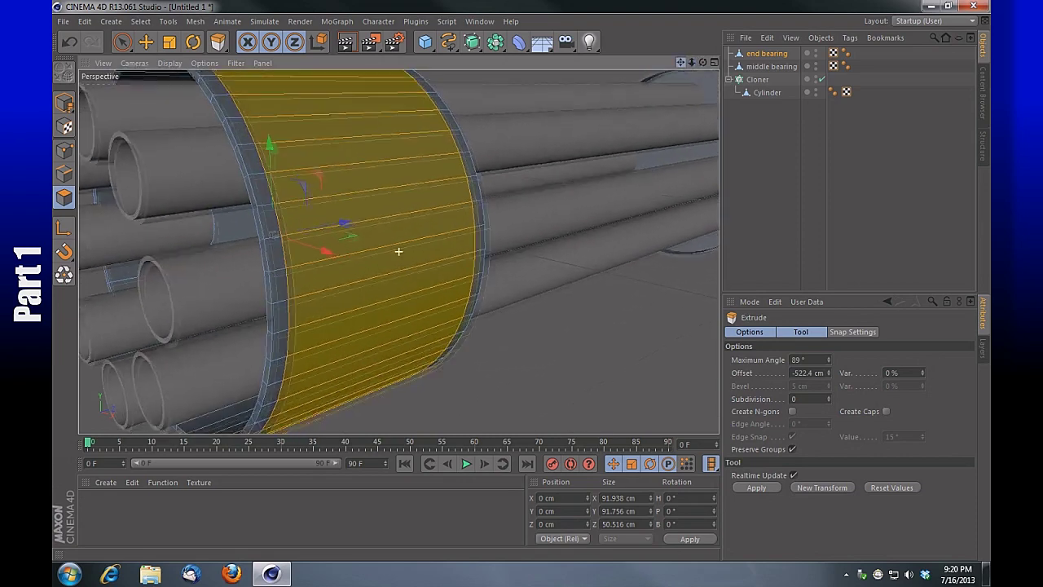
{"action": "left_click_drag", "start_coordinate": [574, 331], "coordinate": [569, 332]}
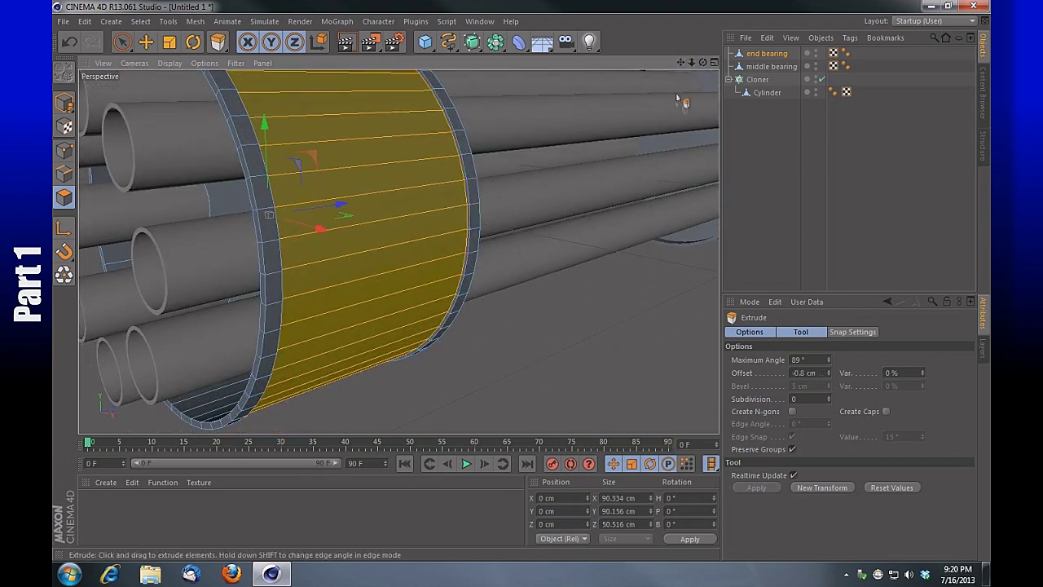
{"action": "left_click_drag", "start_coordinate": [702, 63], "coordinate": [398, 250]}
{"action": "left_click", "coordinate": [347, 44]}
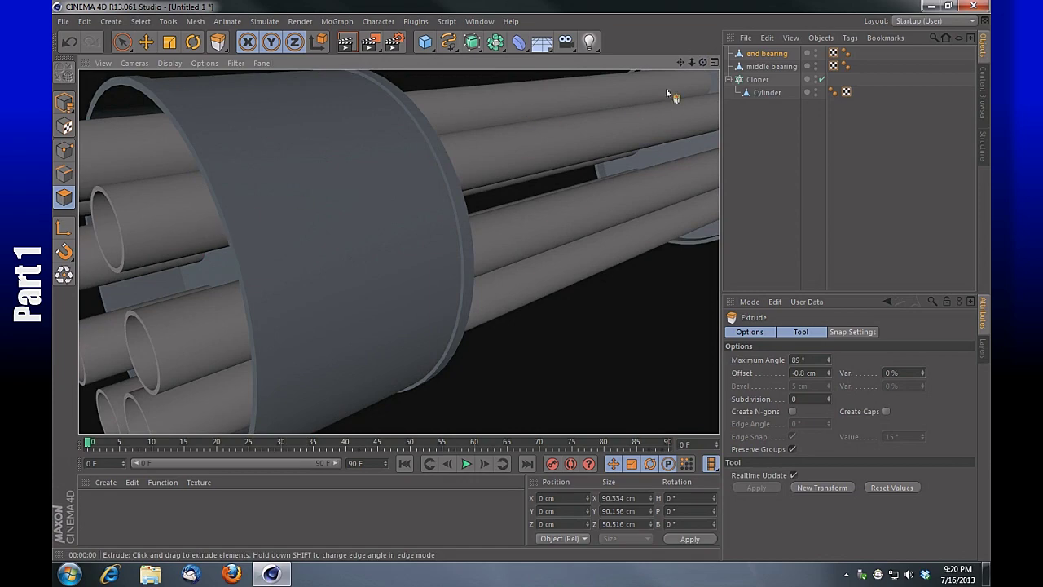
{"action": "left_click_drag", "start_coordinate": [693, 62], "coordinate": [398, 250]}
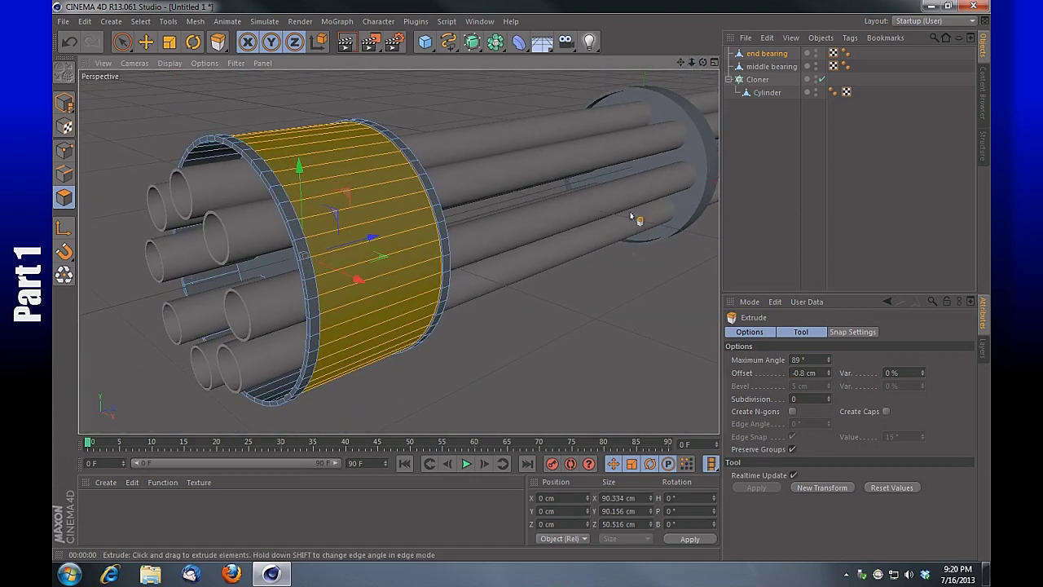
Clear the current polygons and reselect only the end bearing's recessed outer band with Loop Selection.
{"action": "left_click", "coordinate": [123, 42]}
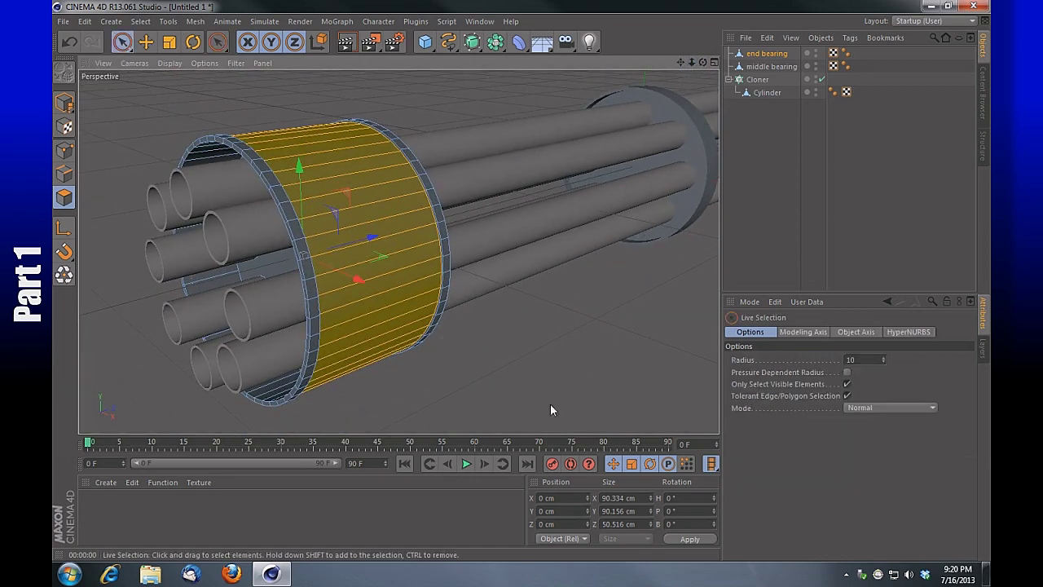
{"action": "left_click", "coordinate": [546, 388]}
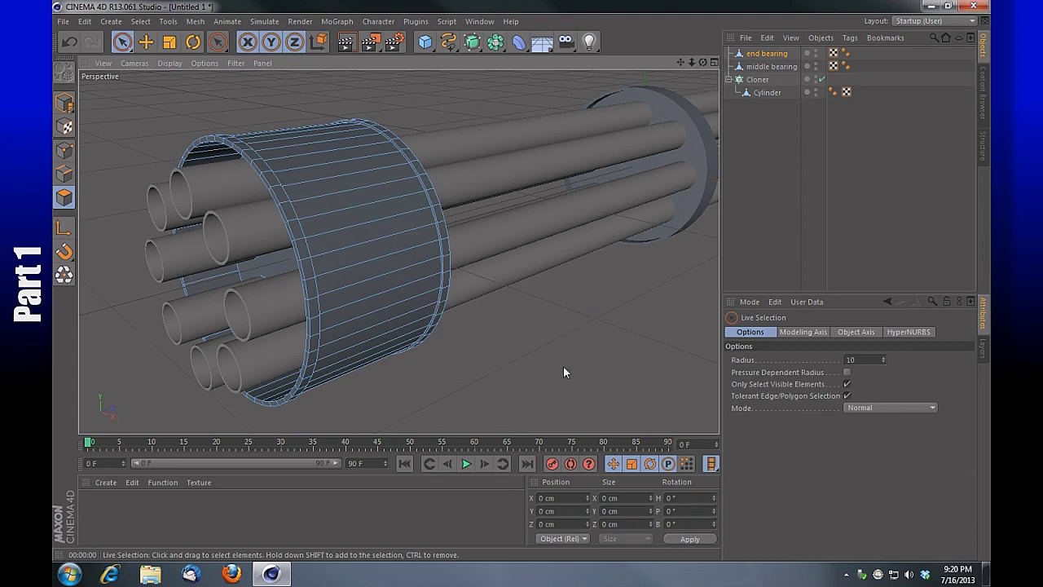
{"action": "mouse_move", "coordinate": [326, 183]}
{"action": "left_mouse_down"}
{"action": "mouse_move", "coordinate": [285, 190]}
{"action": "mouse_move", "coordinate": [346, 201]}
{"action": "left_mouse_up"}
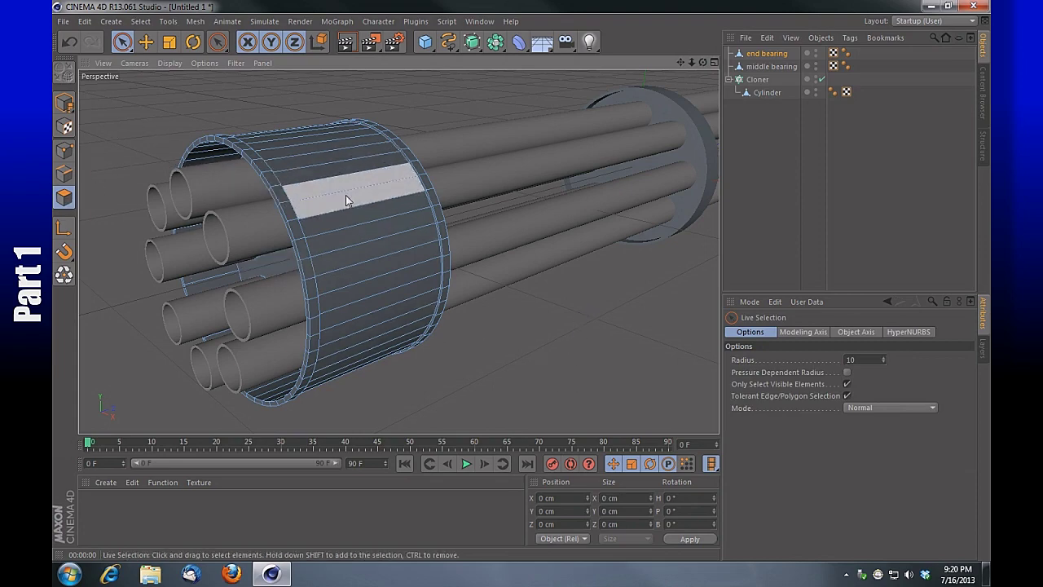
{"action": "left_click", "coordinate": [140, 22]}
{"action": "left_click", "coordinate": [176, 109]}
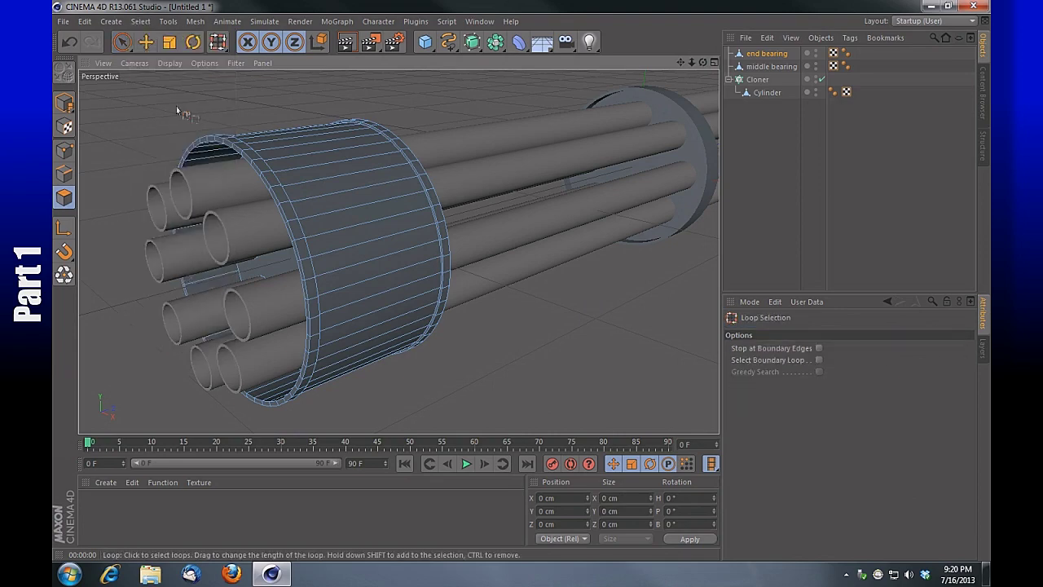
{"action": "left_click", "coordinate": [308, 160]}
{"action": "left_click_drag", "start_coordinate": [702, 63], "coordinate": [635, 63]}
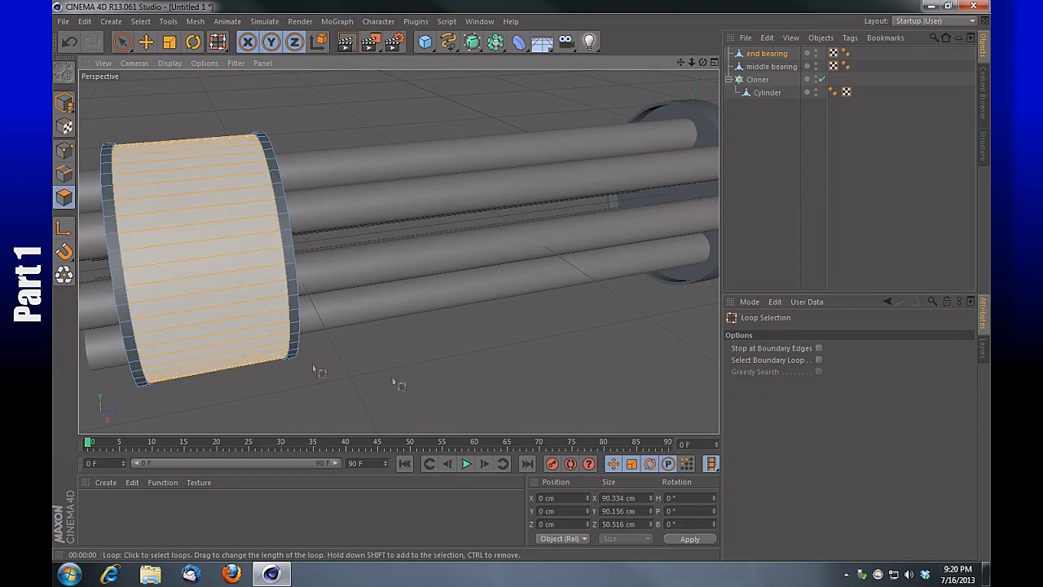
Cut one loop near each edge of the end bearing's recessed band with the Knife in Loop mode.
{"action": "right_click", "coordinate": [512, 342]}
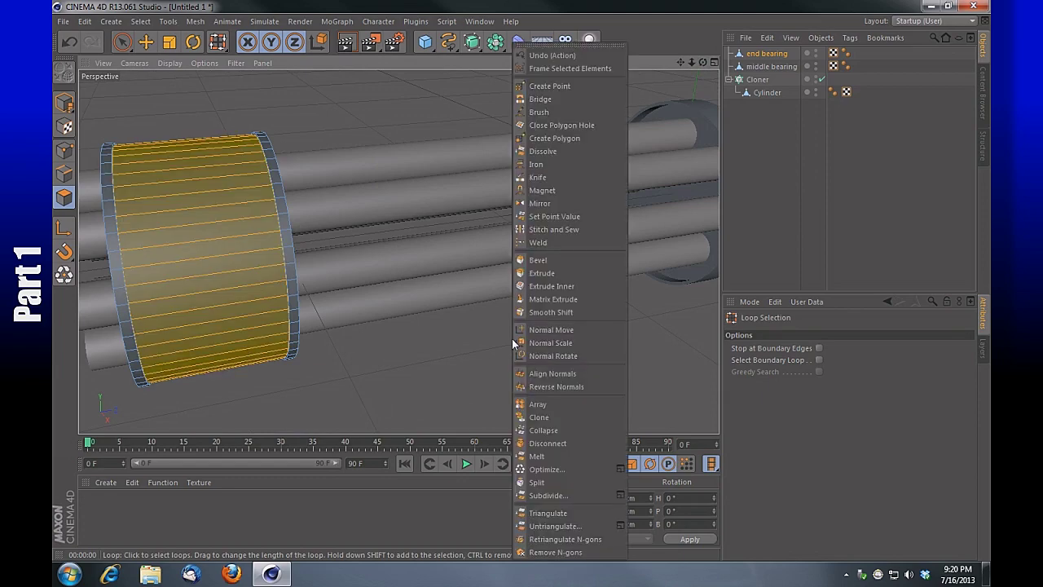
{"action": "left_click", "coordinate": [542, 179]}
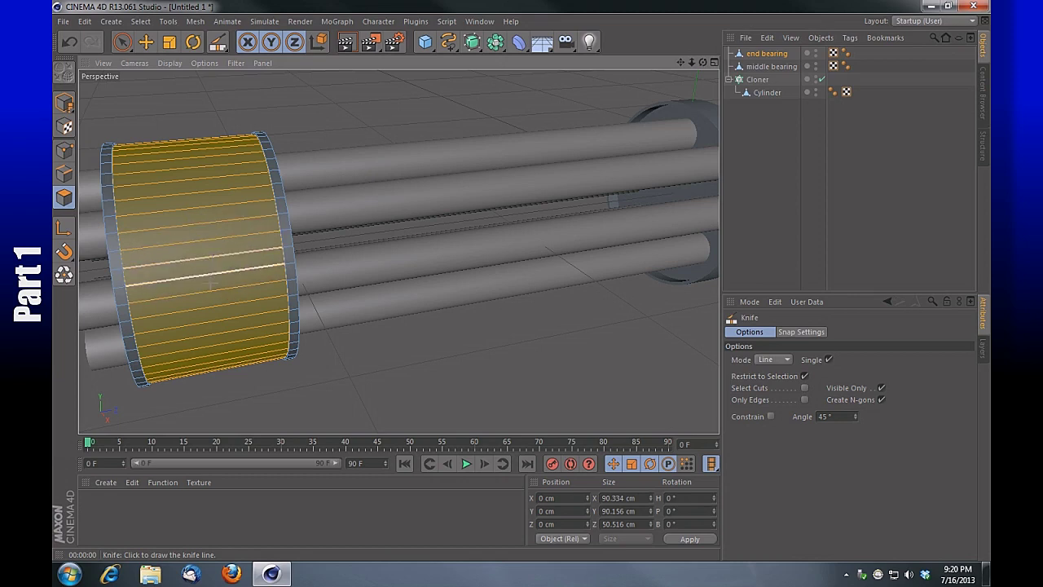
{"action": "left_click", "coordinate": [787, 361]}
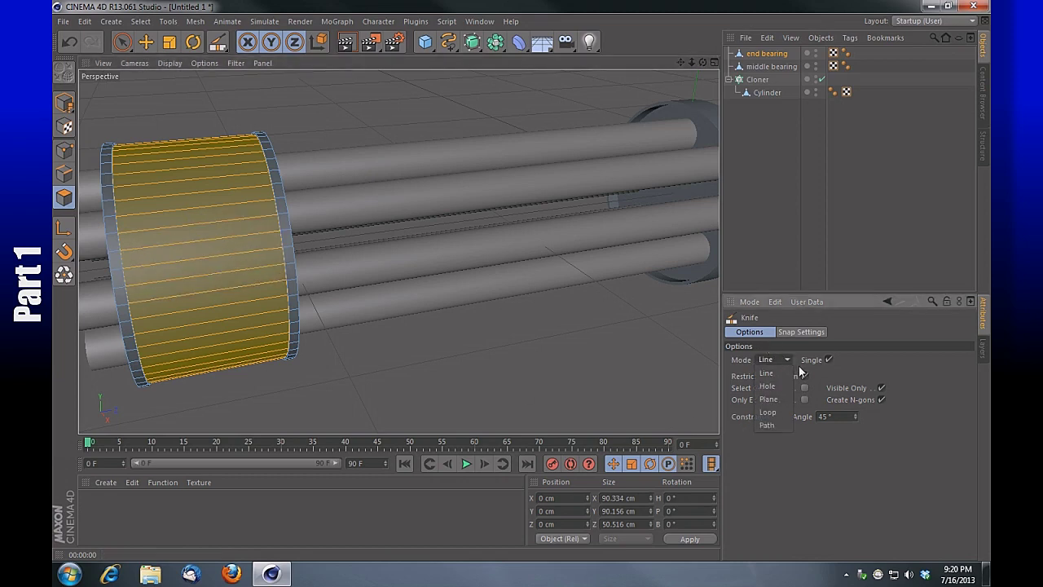
{"action": "left_click", "coordinate": [770, 413]}
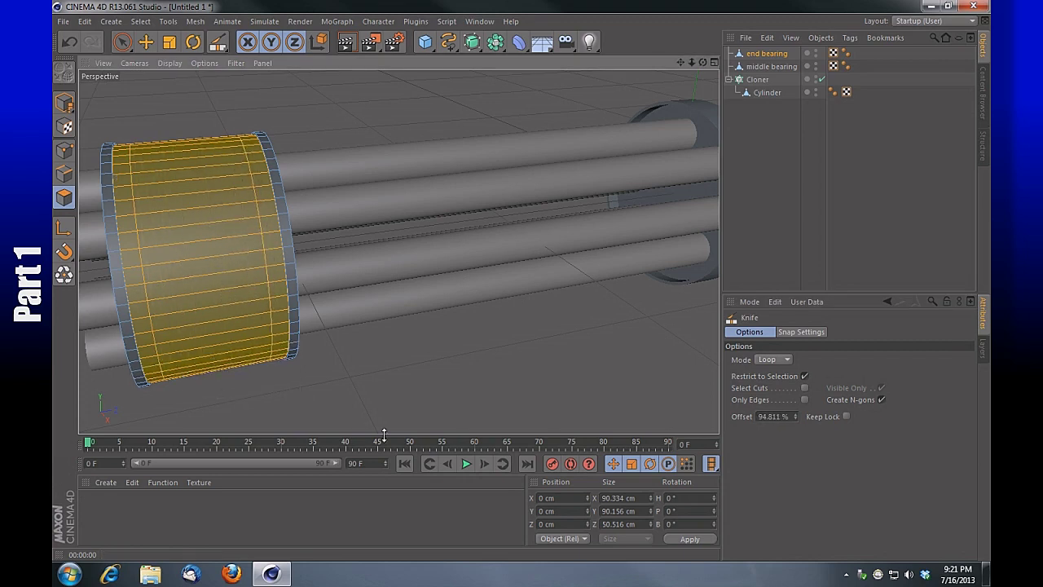
{"action": "left_click", "coordinate": [172, 394]}
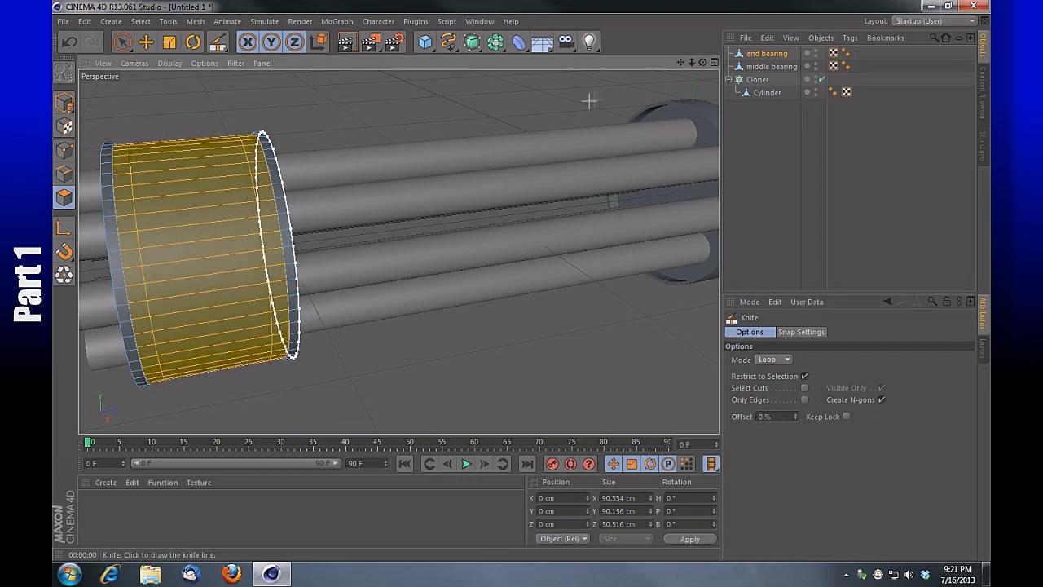
Cut a second loop close inside each existing knife cut at about 3.5 % offset, forming two narrow bands around the end bearing.
{"action": "left_click_drag", "start_coordinate": [683, 63], "coordinate": [398, 251]}
{"action": "left_click_drag", "start_coordinate": [683, 63], "coordinate": [398, 251]}
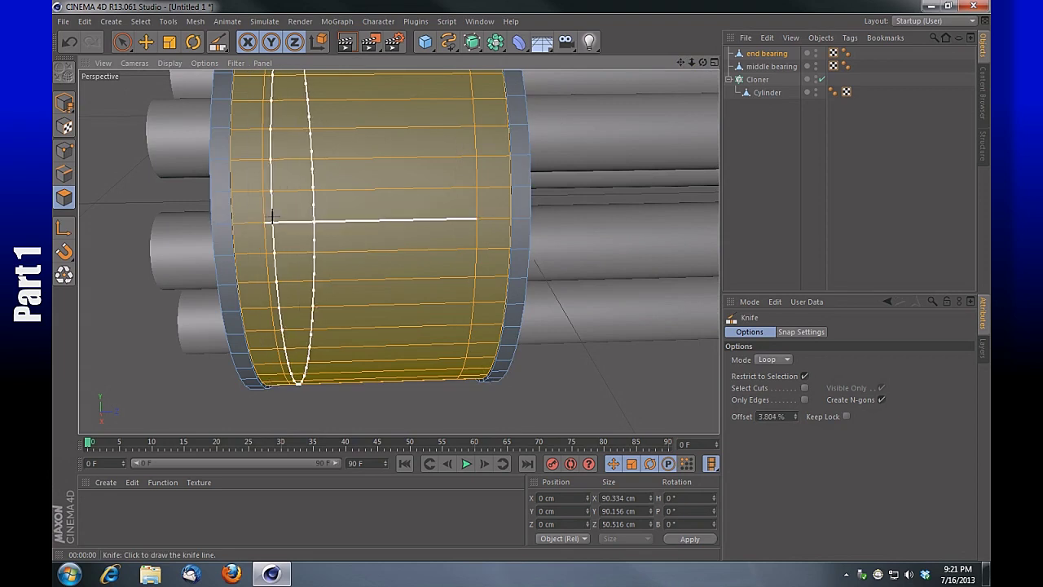
{"action": "left_click", "coordinate": [466, 273]}
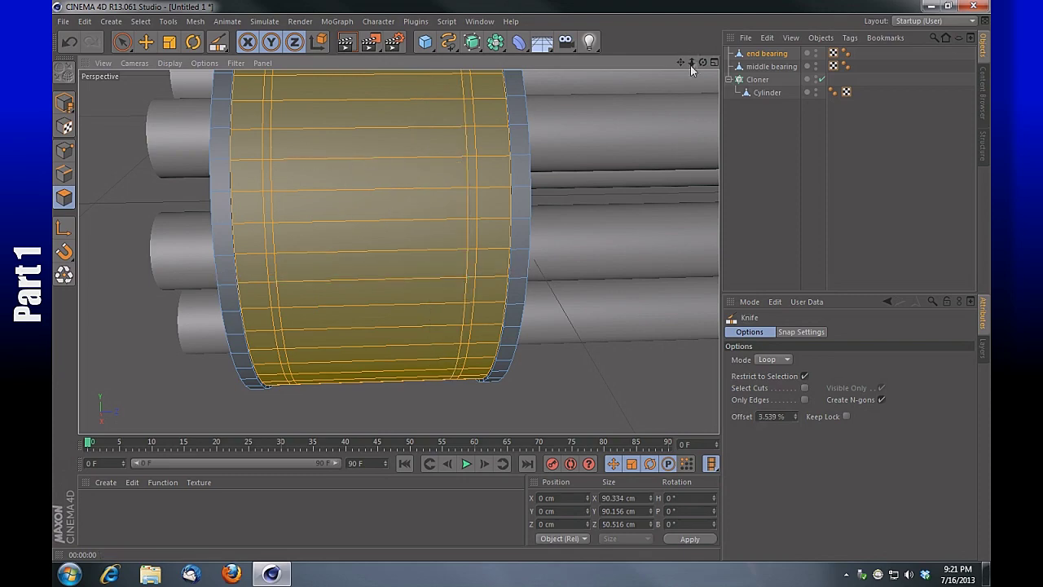
Deselect the recessed band and select the narrow polygon loop near the end bearing's open front with Loop Selection.
{"action": "left_click_drag", "start_coordinate": [692, 63], "coordinate": [644, 62]}
{"action": "scroll", "coordinate": [398, 251], "scroll_direction": "down", "scroll_amount": 2}
{"action": "scroll", "coordinate": [398, 251], "scroll_direction": "up", "scroll_amount": 3}
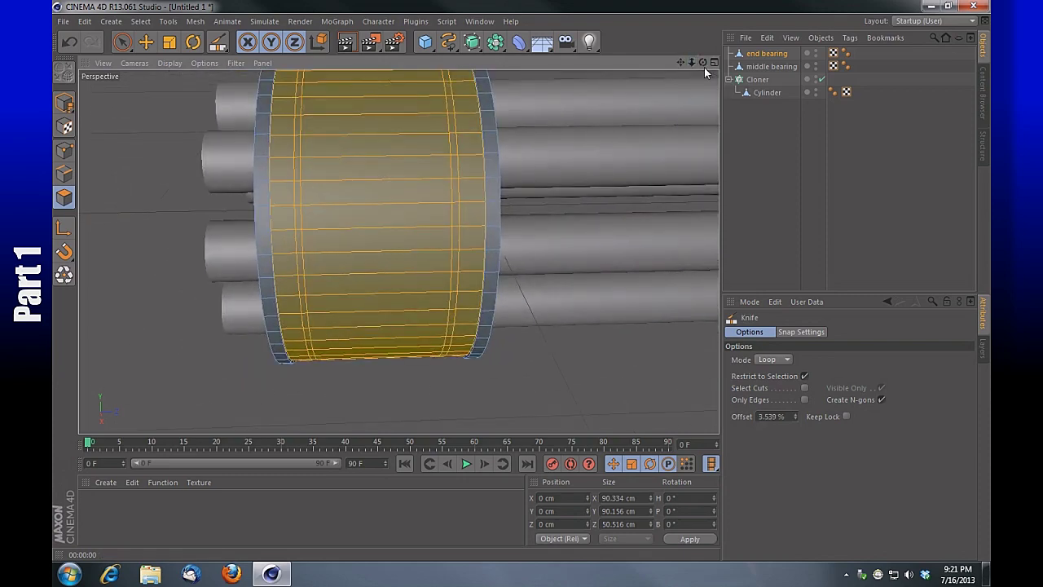
{"action": "left_click_drag", "start_coordinate": [703, 63], "coordinate": [652, 65]}
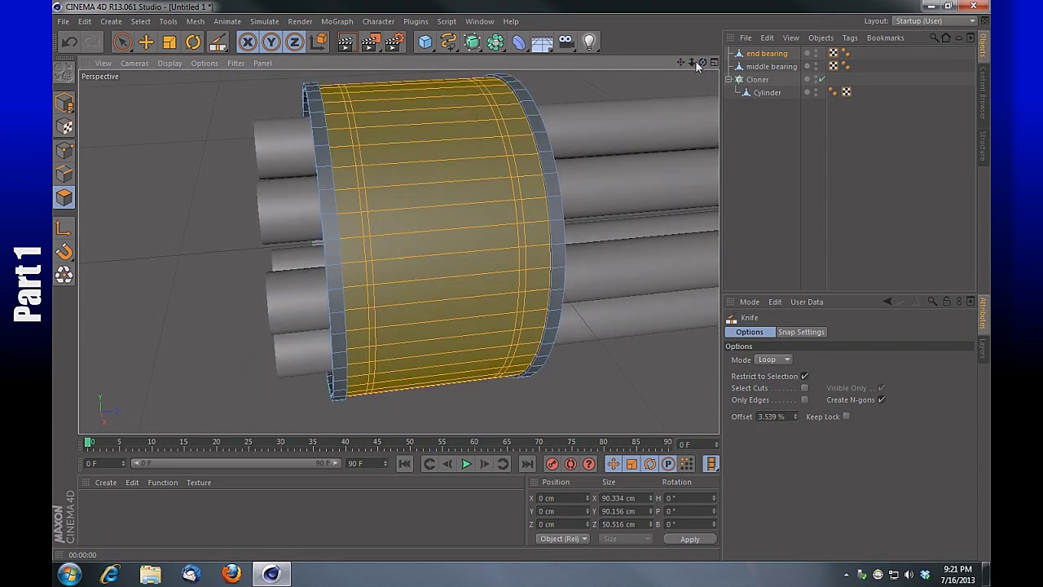
{"action": "left_click", "coordinate": [123, 42]}
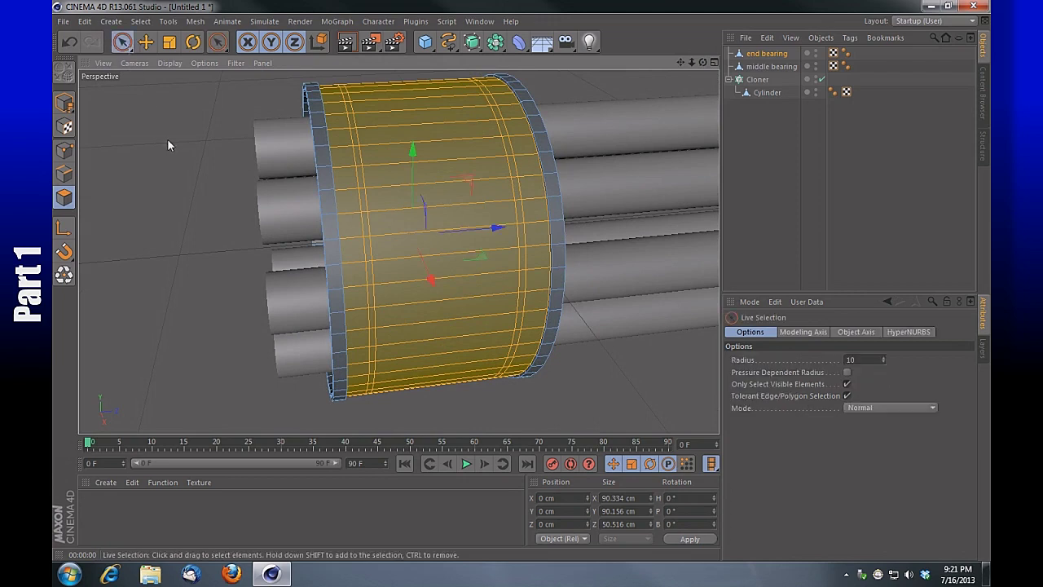
{"action": "left_click", "coordinate": [168, 141]}
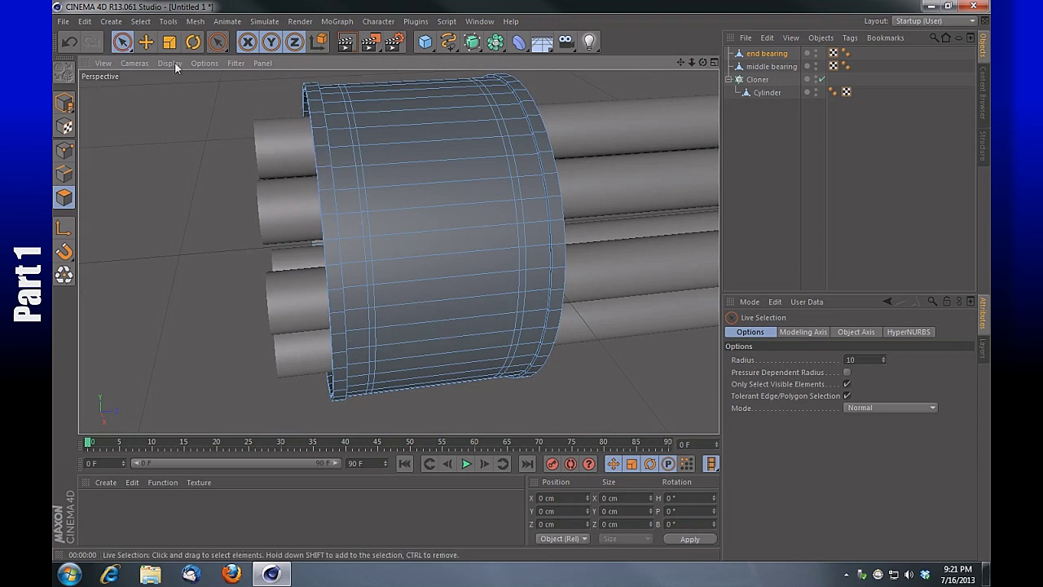
{"action": "left_click", "coordinate": [145, 22]}
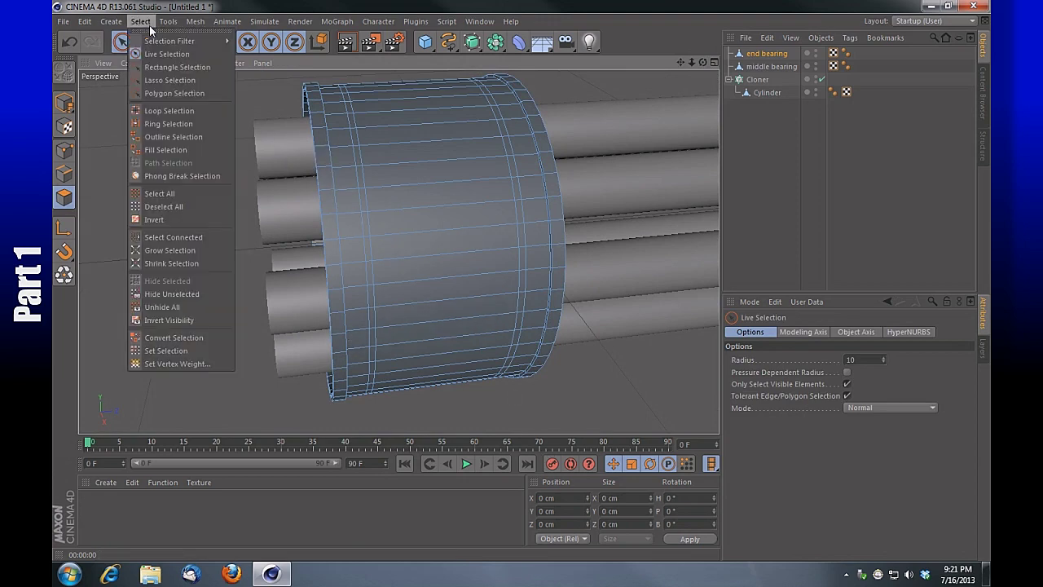
{"action": "left_click", "coordinate": [183, 111]}
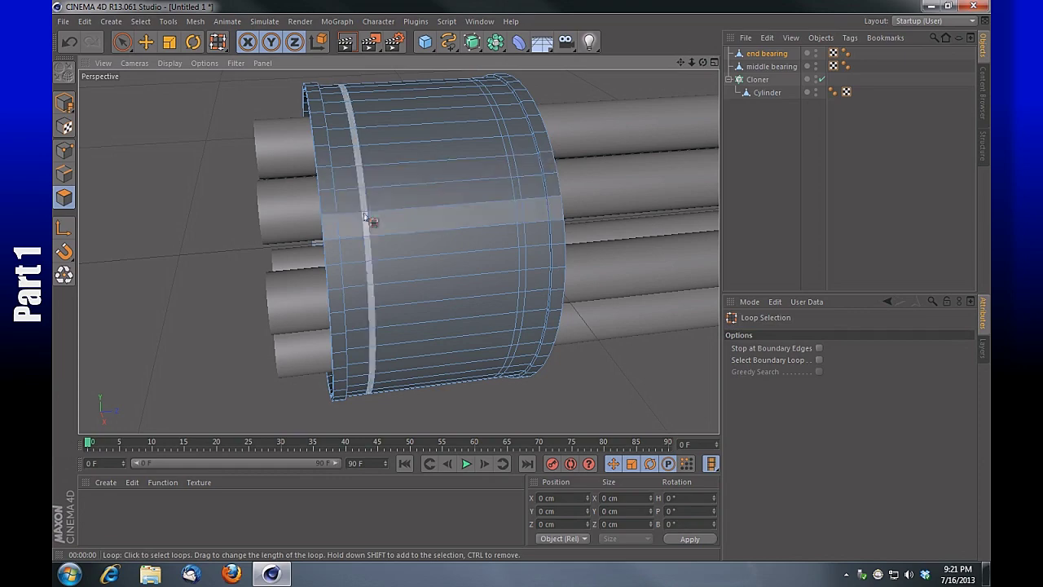
{"action": "mouse_move", "coordinate": [703, 63]}
{"action": "left_mouse_down"}
{"action": "mouse_move", "coordinate": [745, 73]}
{"action": "mouse_move", "coordinate": [691, 71]}
{"action": "left_mouse_up"}
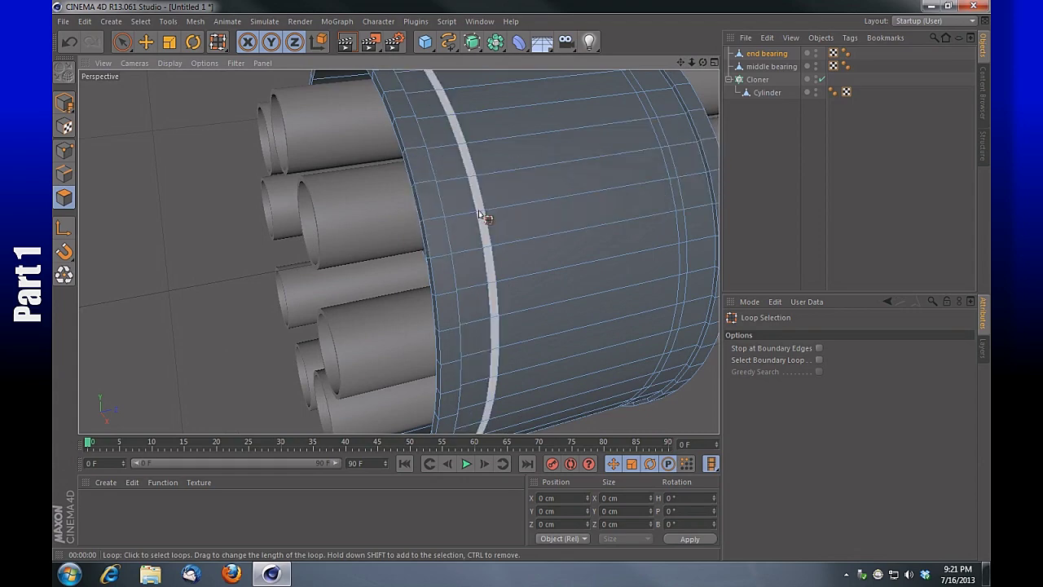
{"action": "left_click", "coordinate": [481, 217]}
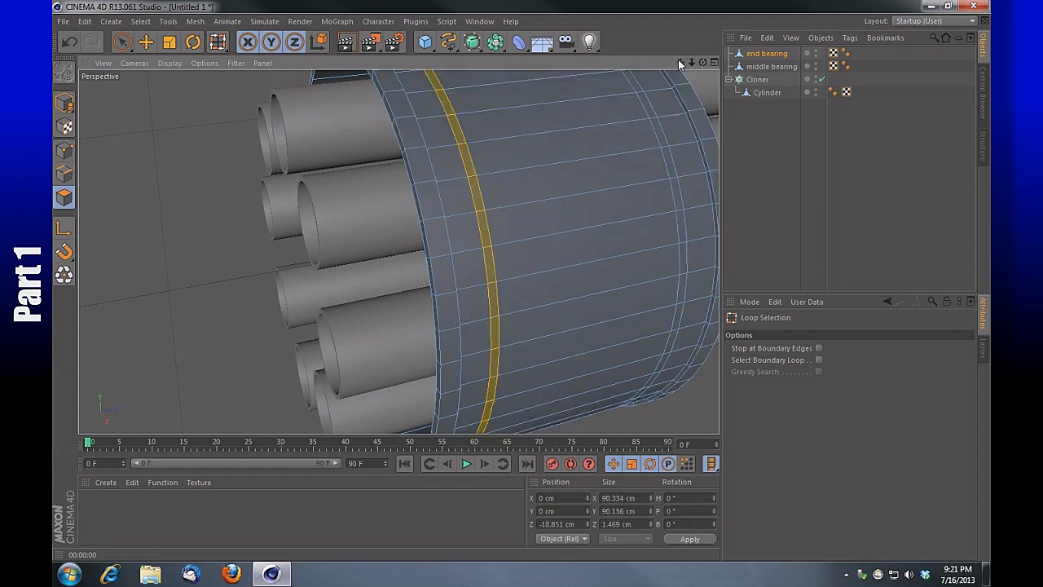
Add the matching narrow polygon loop near the end bearing's rear edge to the selection.
{"action": "left_click_drag", "start_coordinate": [680, 63], "coordinate": [501, 65]}
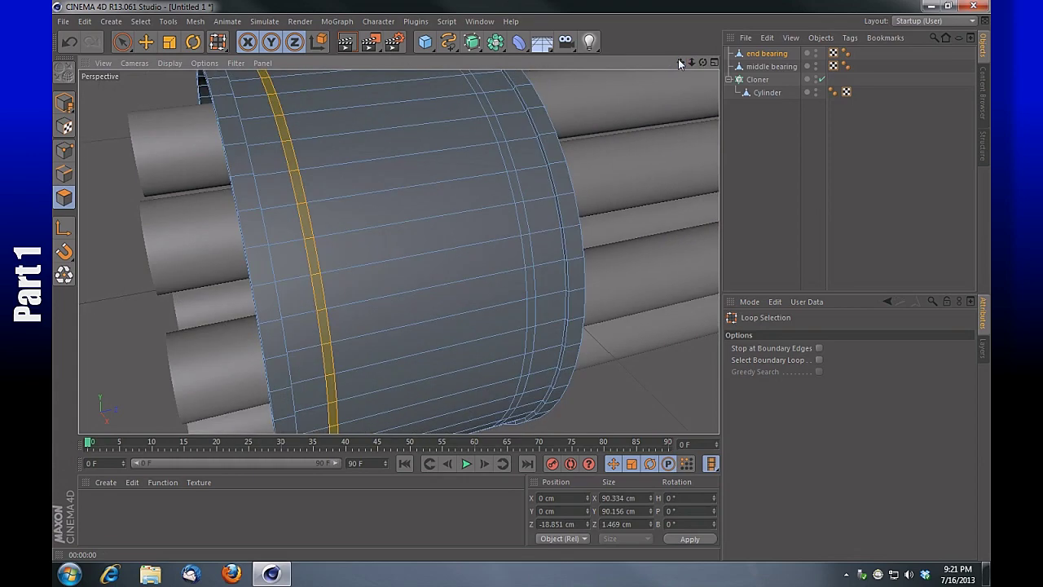
{"action": "left_click", "coordinate": [513, 174], "text": "shift"}
{"action": "left_click_drag", "start_coordinate": [691, 62], "coordinate": [644, 73]}
{"action": "scroll", "coordinate": [399, 251], "scroll_direction": "up", "scroll_amount": 5}
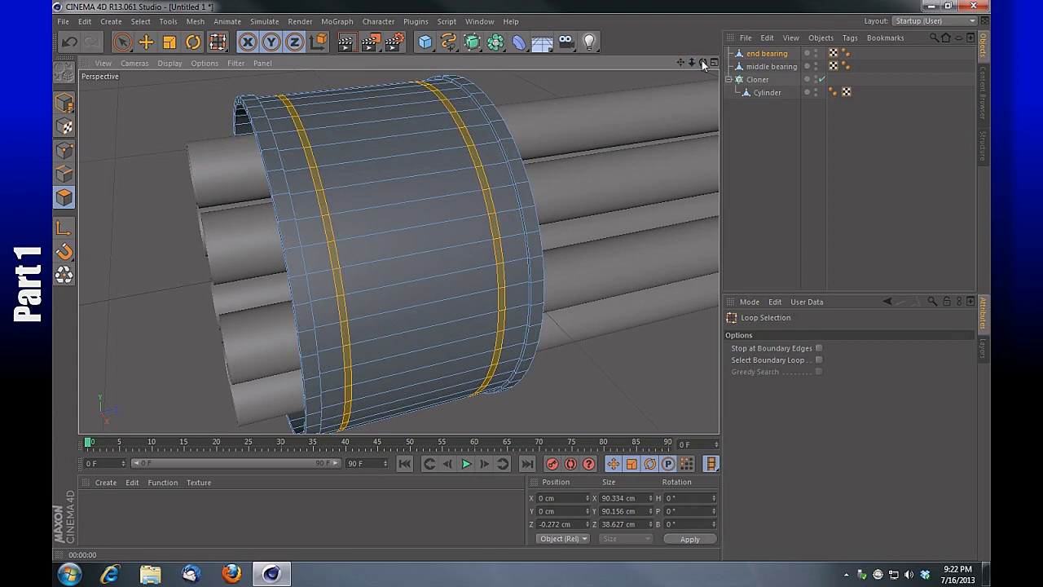
{"action": "left_click_drag", "start_coordinate": [703, 63], "coordinate": [677, 72]}
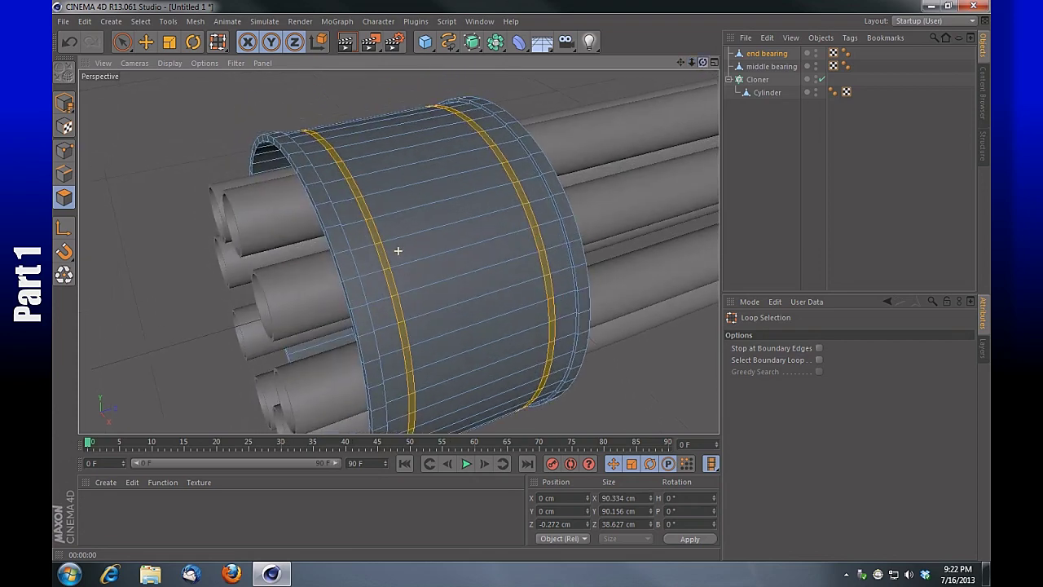
Extrude the end bearing's two narrow polygon loops outward by an offset of about 0.9 cm and preview the render.
{"action": "right_click", "coordinate": [627, 364]}
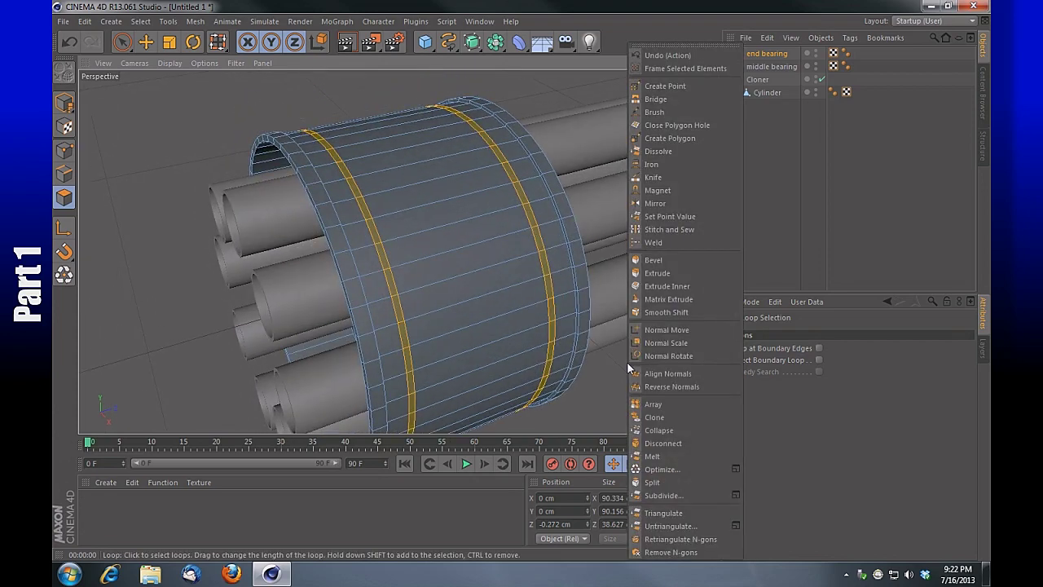
{"action": "left_click", "coordinate": [675, 275]}
{"action": "left_click_drag", "start_coordinate": [692, 63], "coordinate": [727, 63]}
{"action": "left_click_drag", "start_coordinate": [131, 306], "coordinate": [139, 306]}
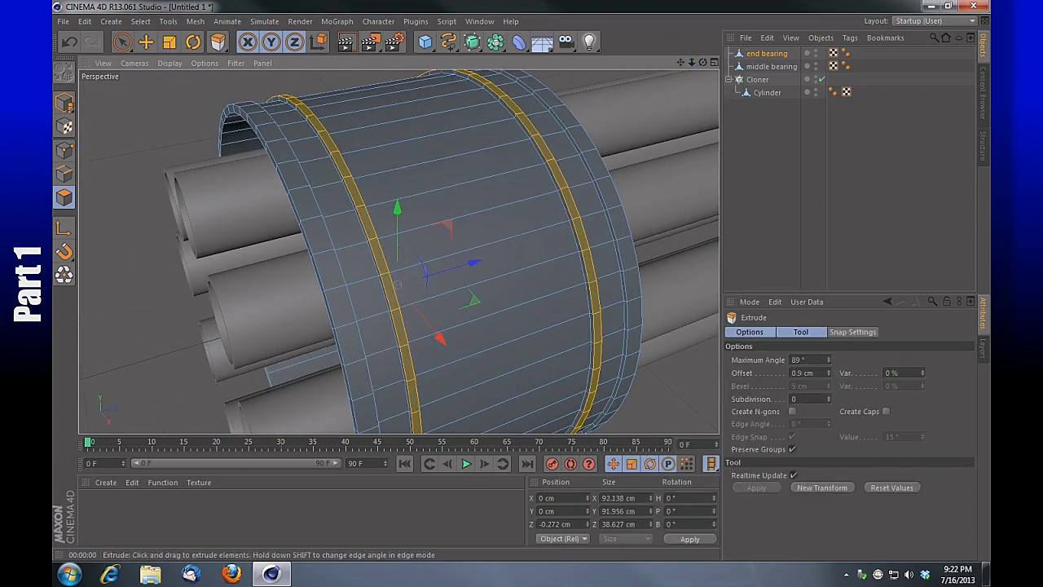
{"action": "mouse_move", "coordinate": [692, 63]}
{"action": "left_mouse_down"}
{"action": "mouse_move", "coordinate": [662, 63]}
{"action": "mouse_move", "coordinate": [709, 67]}
{"action": "mouse_move", "coordinate": [699, 68]}
{"action": "left_mouse_up"}
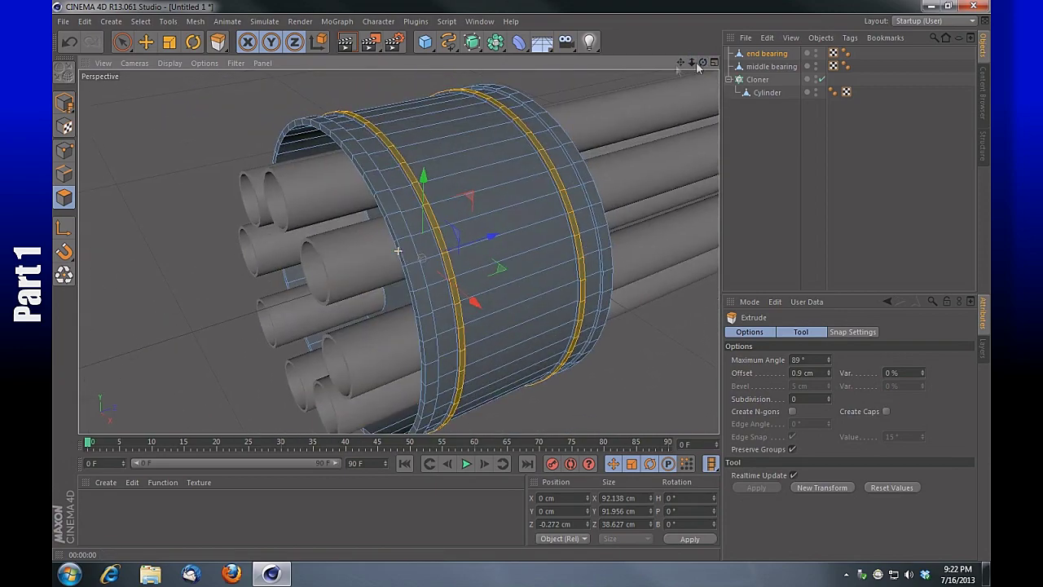
{"action": "left_click", "coordinate": [346, 42]}
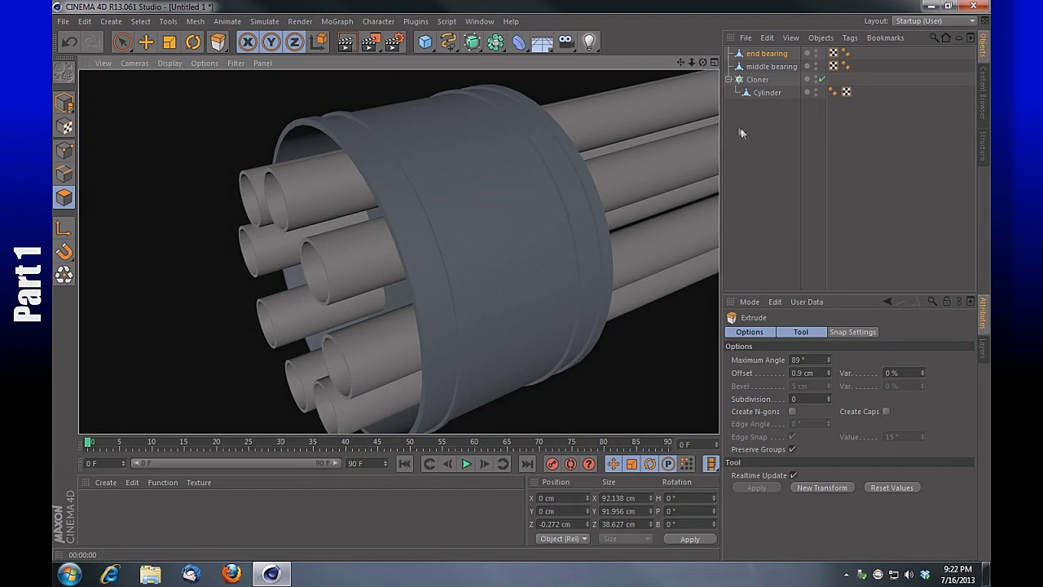
{"action": "left_click_drag", "start_coordinate": [694, 64], "coordinate": [685, 68]}
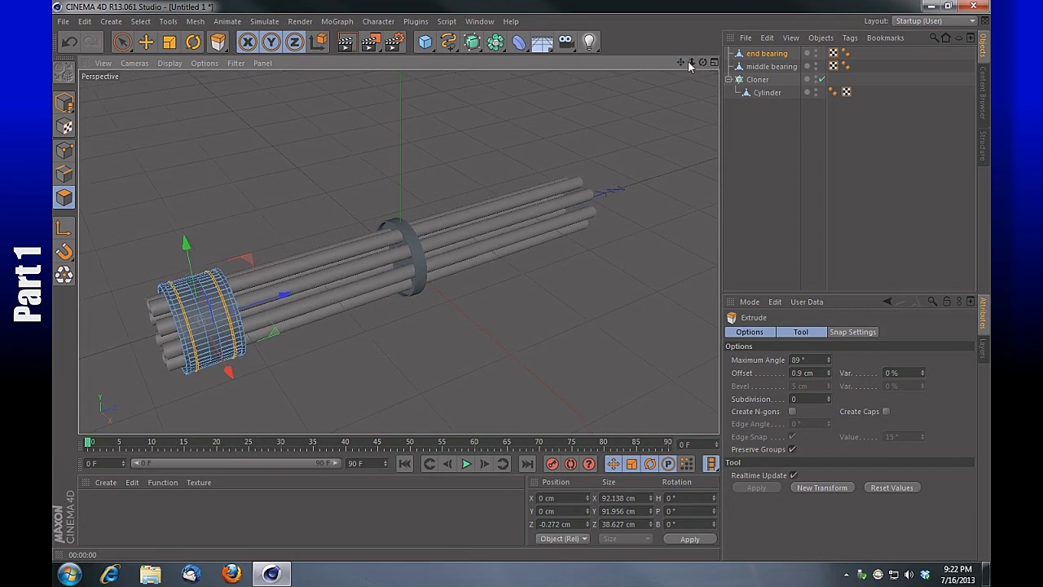
{"action": "left_click_drag", "start_coordinate": [689, 66], "coordinate": [697, 58]}
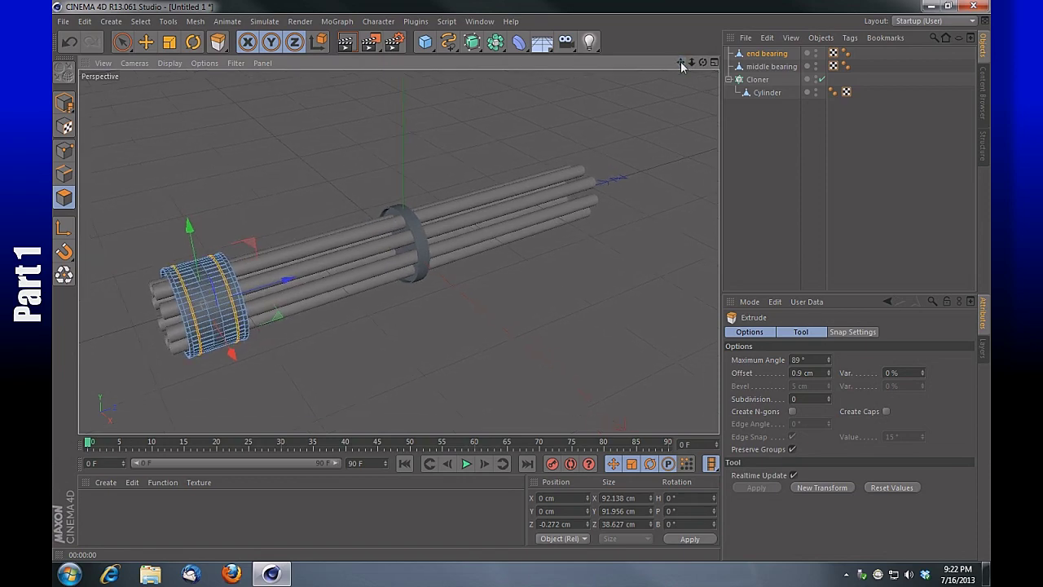